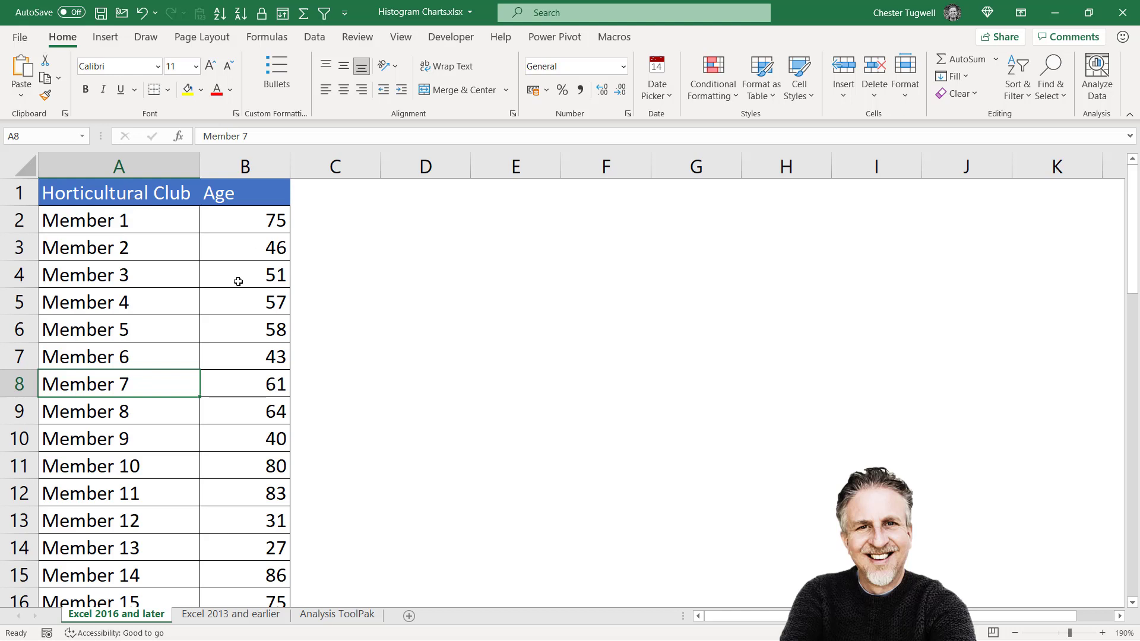
# Insert a Histogram statistic chart built from the member ages table
pyautogui.scroll(-5, 257, 353)
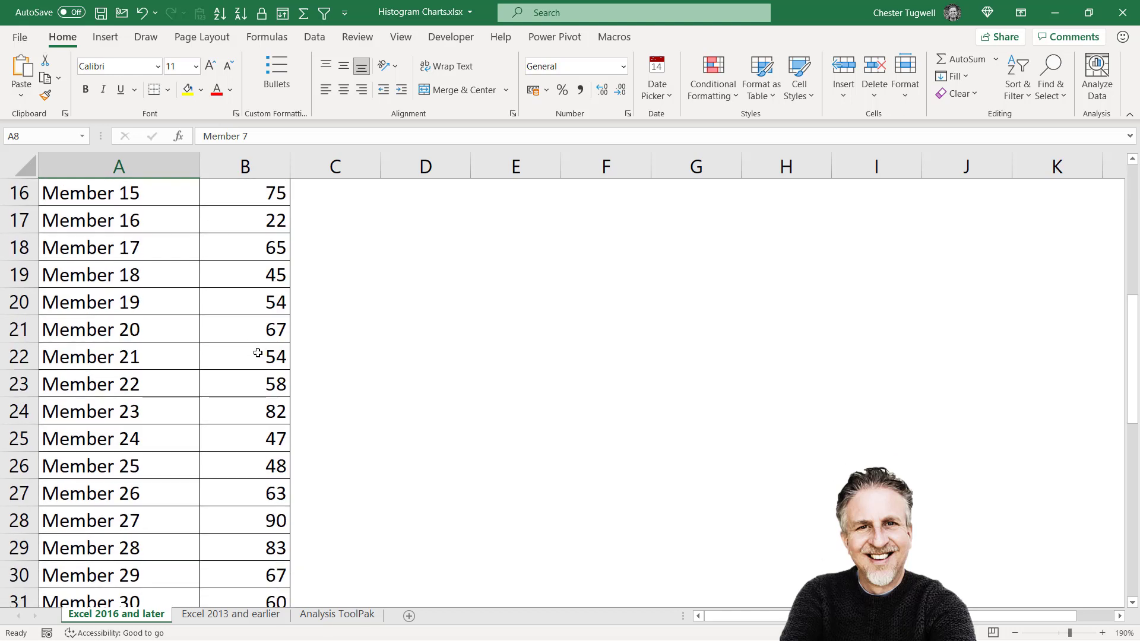
pyautogui.scroll(5, 255, 327)
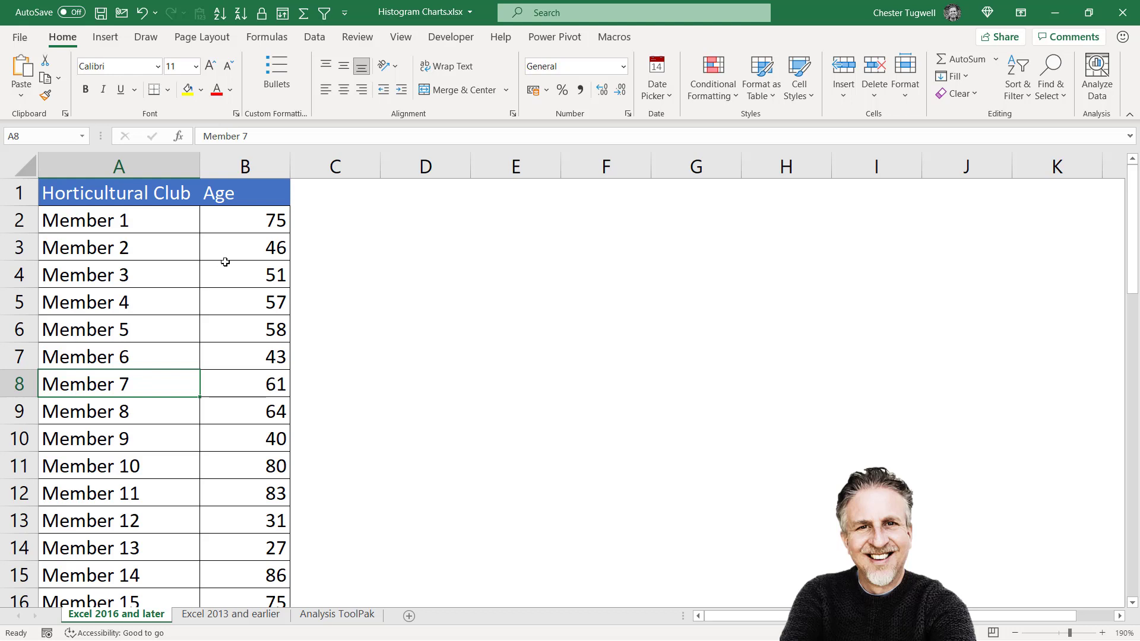
pyautogui.click(229, 302)
pyautogui.click(153, 268)
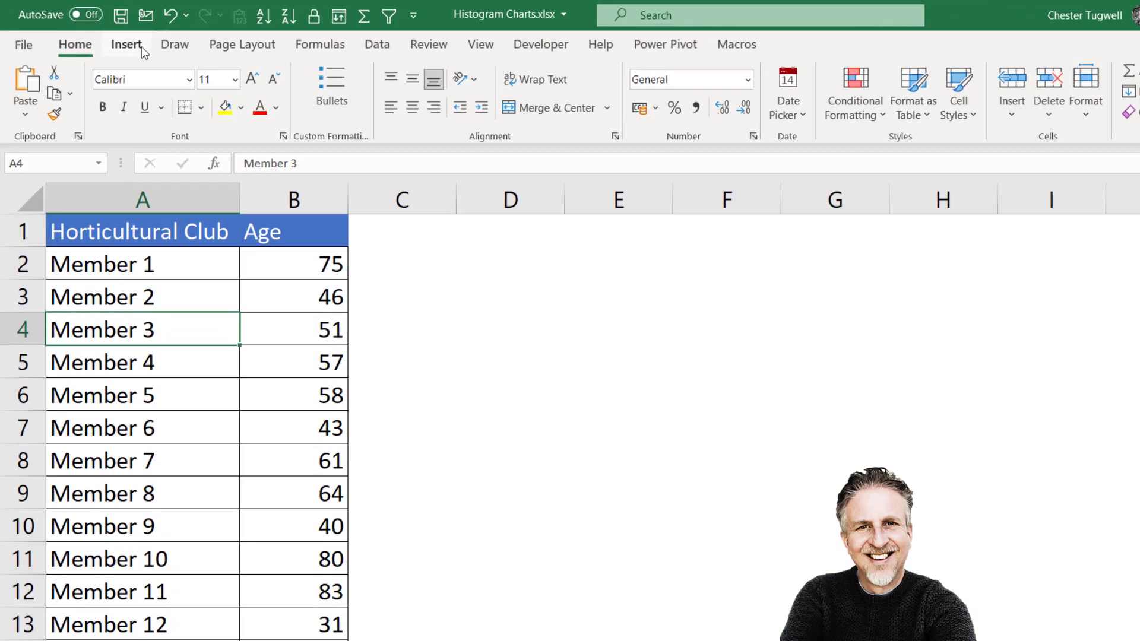
pyautogui.click(127, 45)
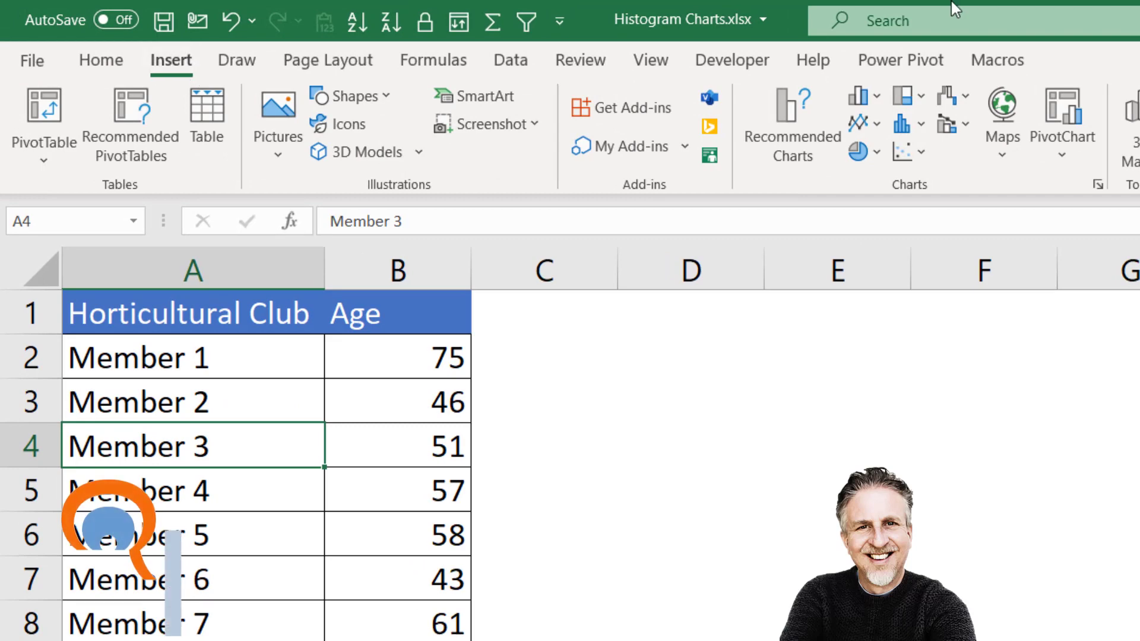
pyautogui.click(920, 124)
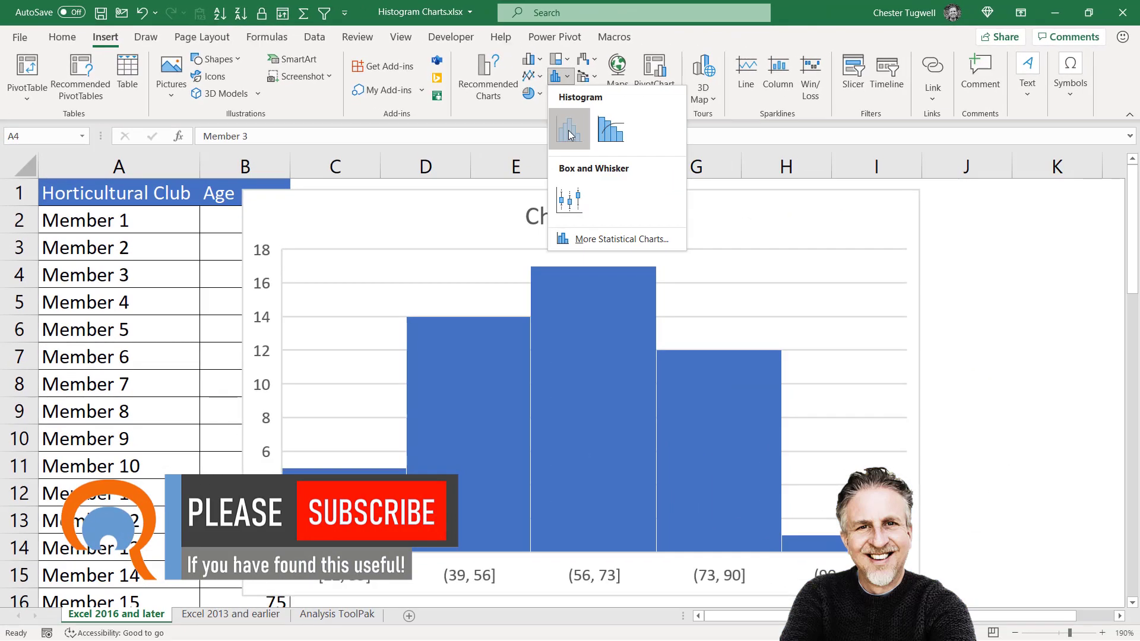
pyautogui.click(569, 135)
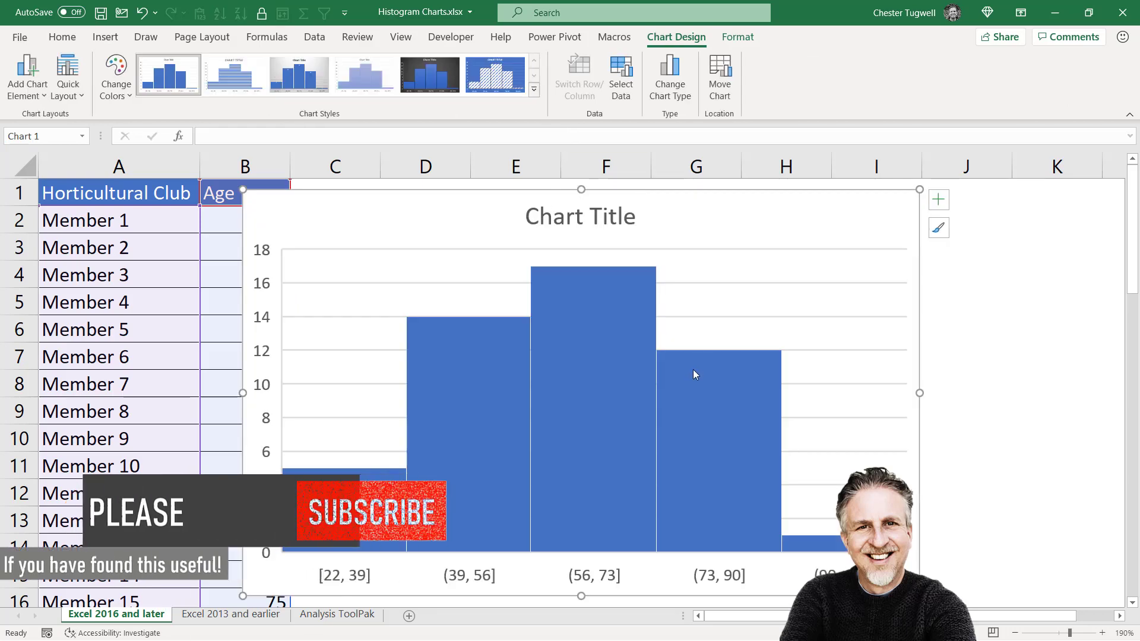
pyautogui.moveTo(436, 227); pyautogui.dragTo(504, 219)
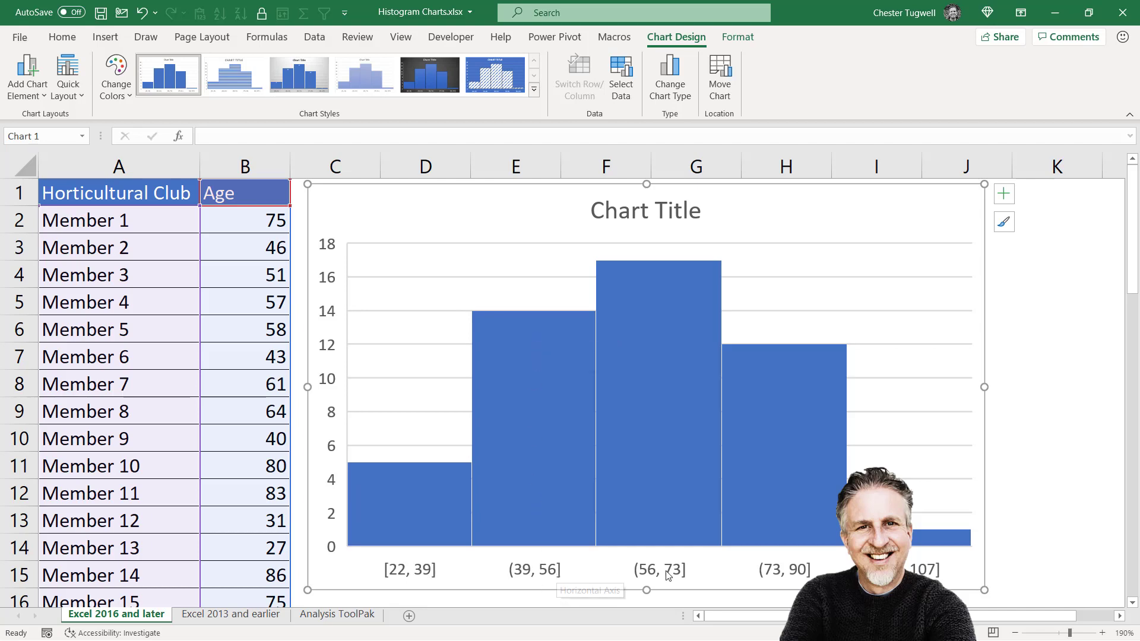
pyautogui.moveTo(634, 281)
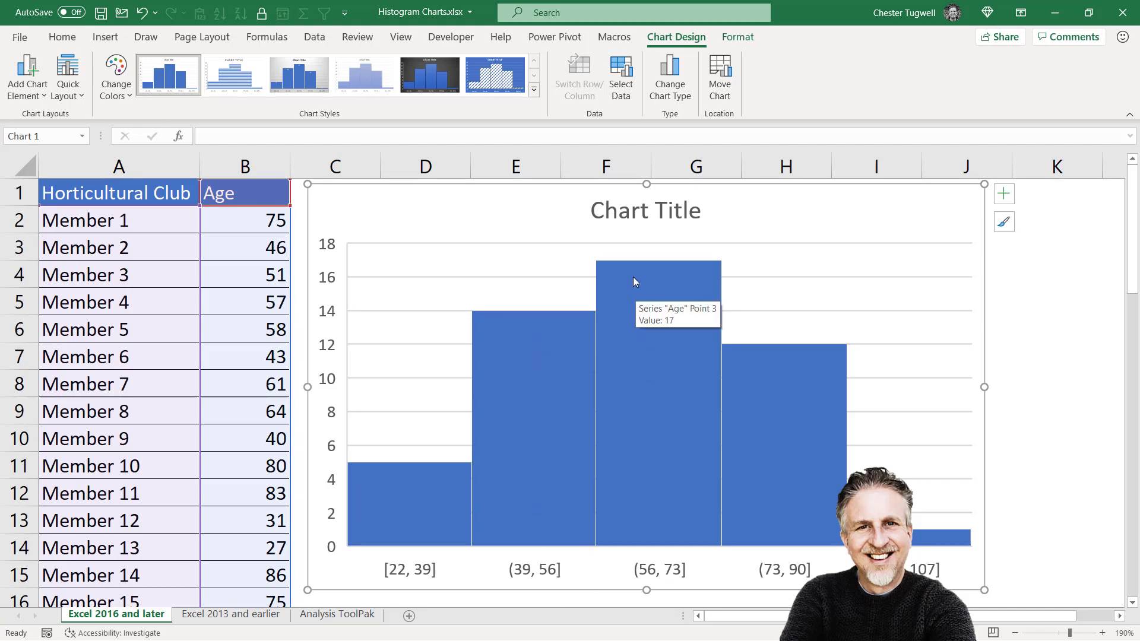
# Set the histogram's horizontal axis to a fixed bin width of 10
pyautogui.click(419, 573)
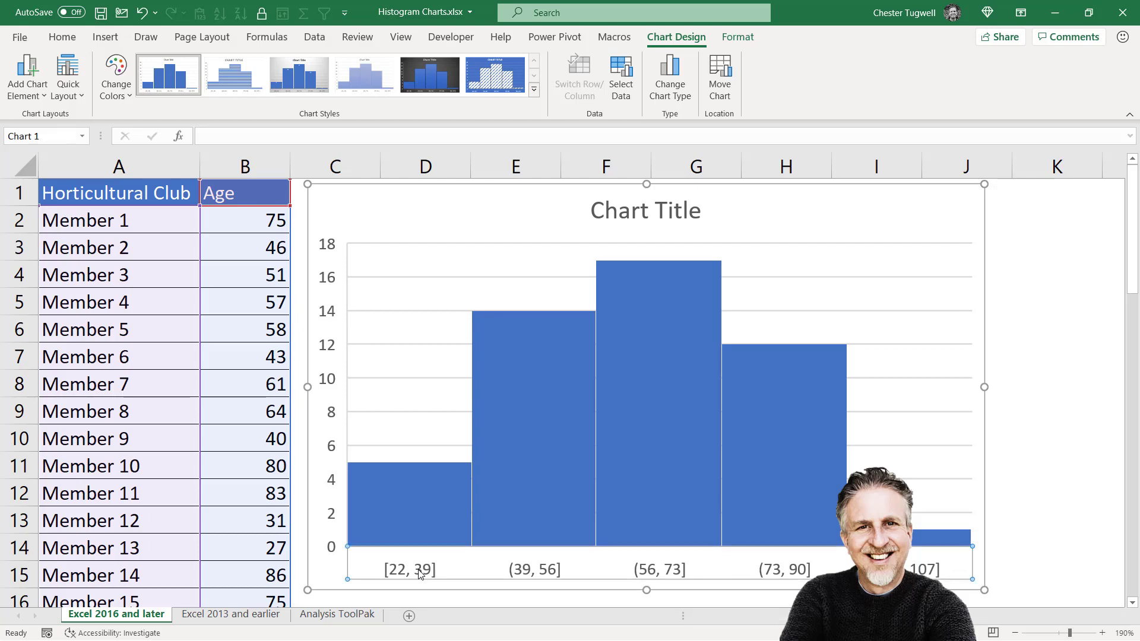
pyautogui.doubleClick(419, 573)
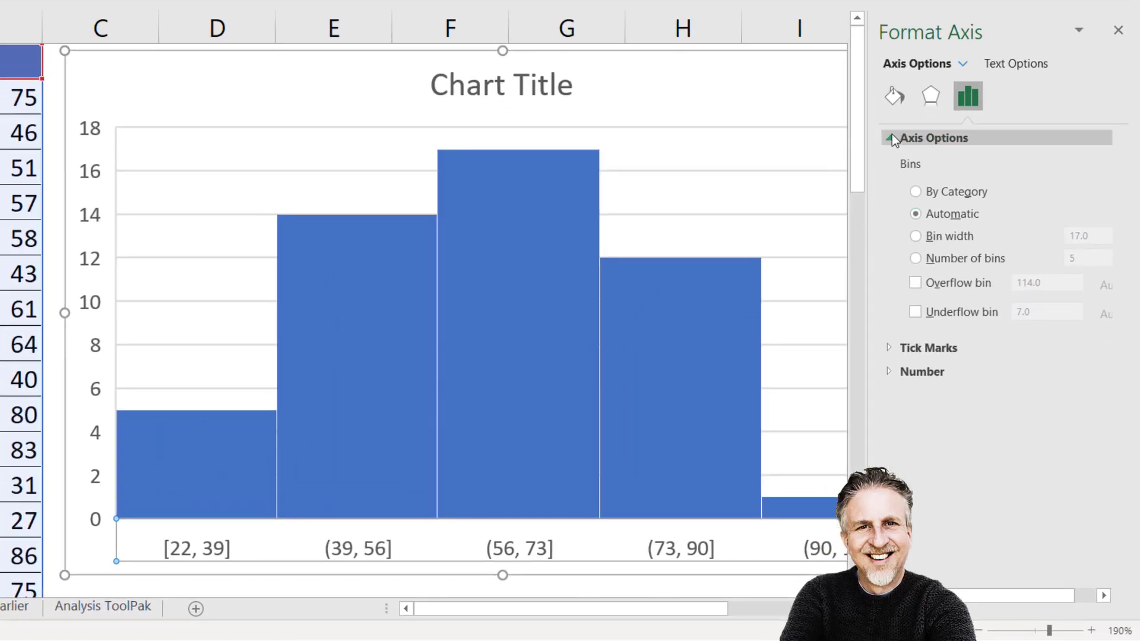
pyautogui.click(892, 134)
pyautogui.click(891, 134)
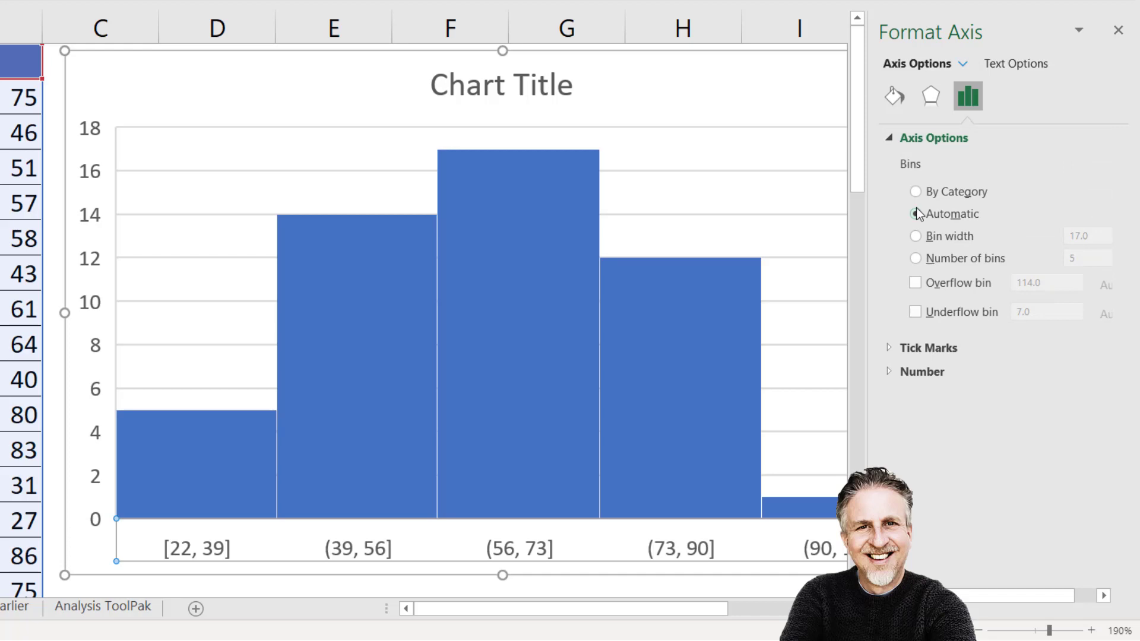
pyautogui.click(953, 214)
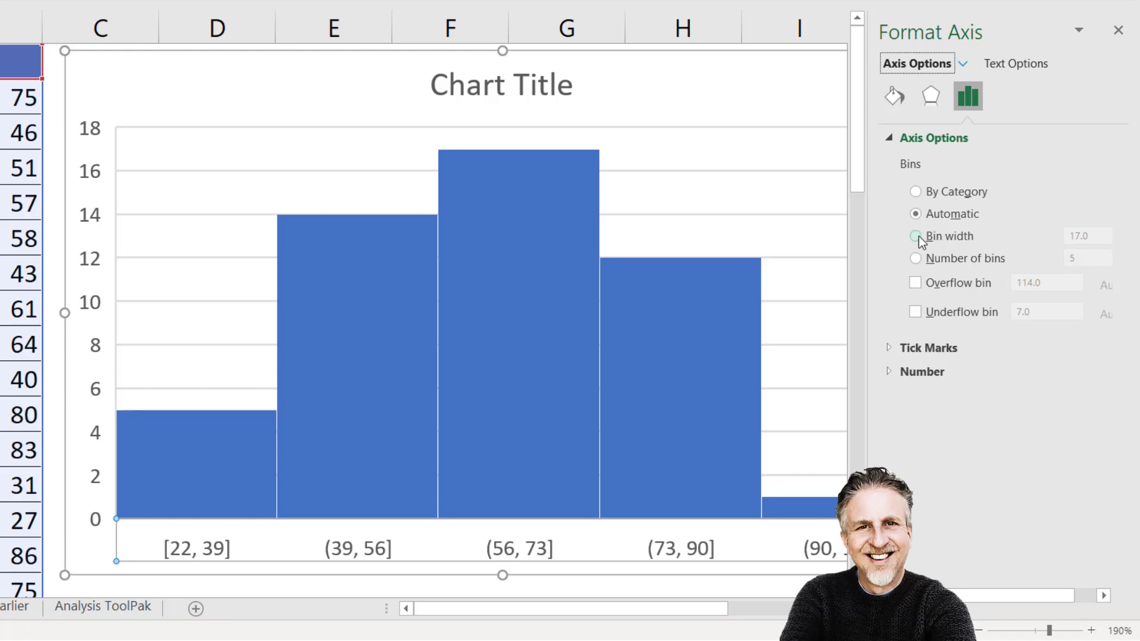
pyautogui.click(917, 237)
pyautogui.write('10')
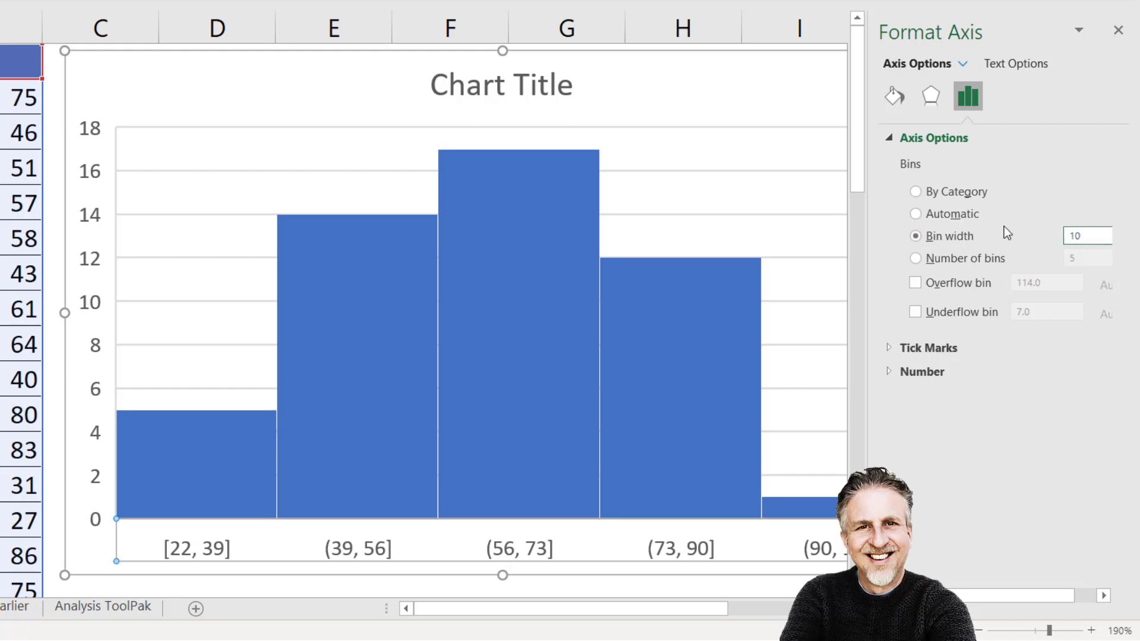
pyautogui.press('Return')
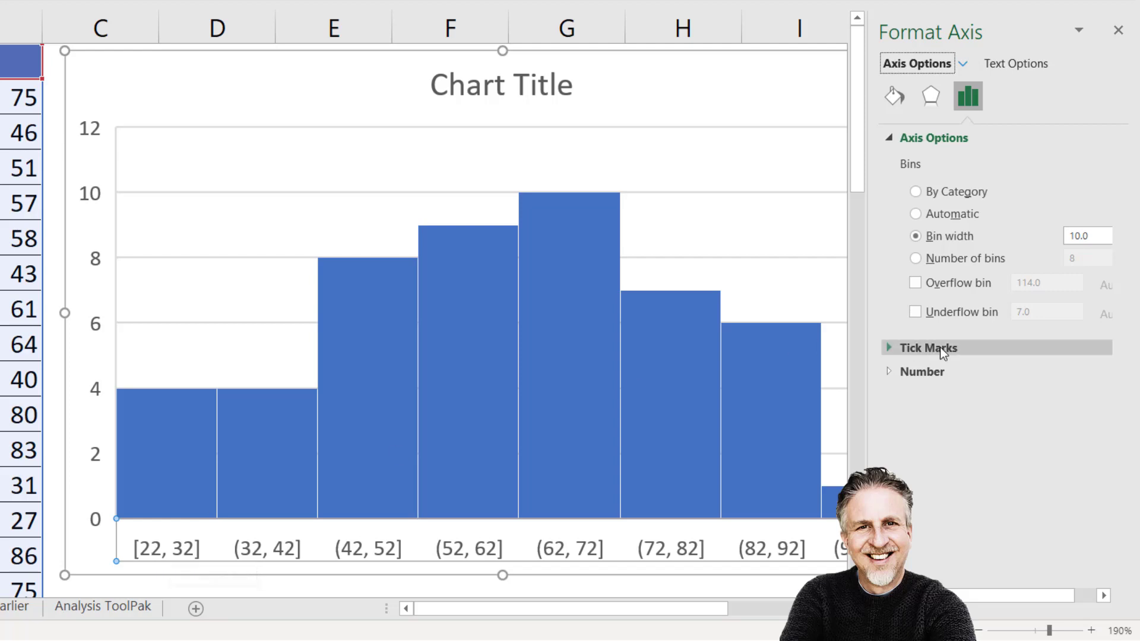
# Enable an underflow bin at 25 on the histogram's horizontal axis
pyautogui.click(916, 313)
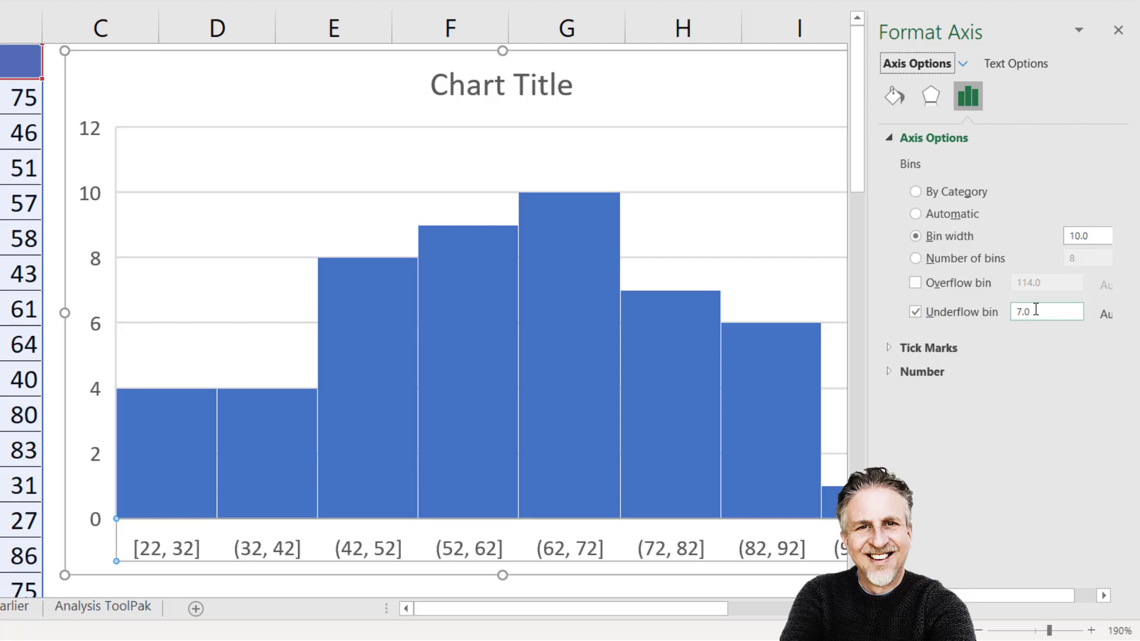
pyautogui.doubleClick(1039, 311)
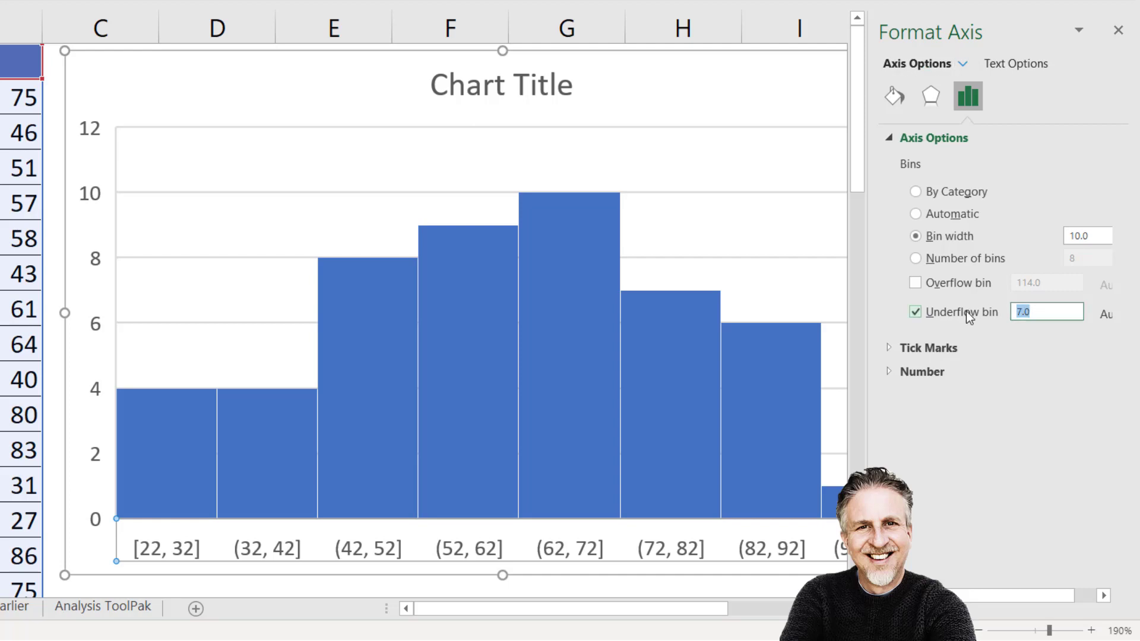
pyautogui.write('25')
pyautogui.press('Return')
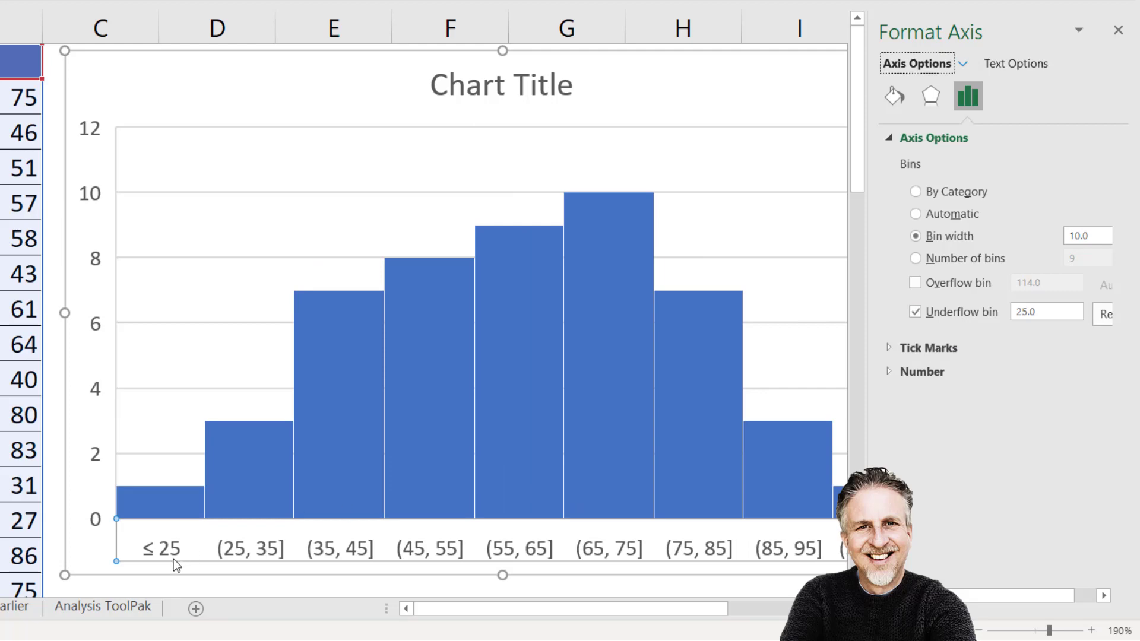
pyautogui.click(162, 529)
pyautogui.moveTo(151, 506)
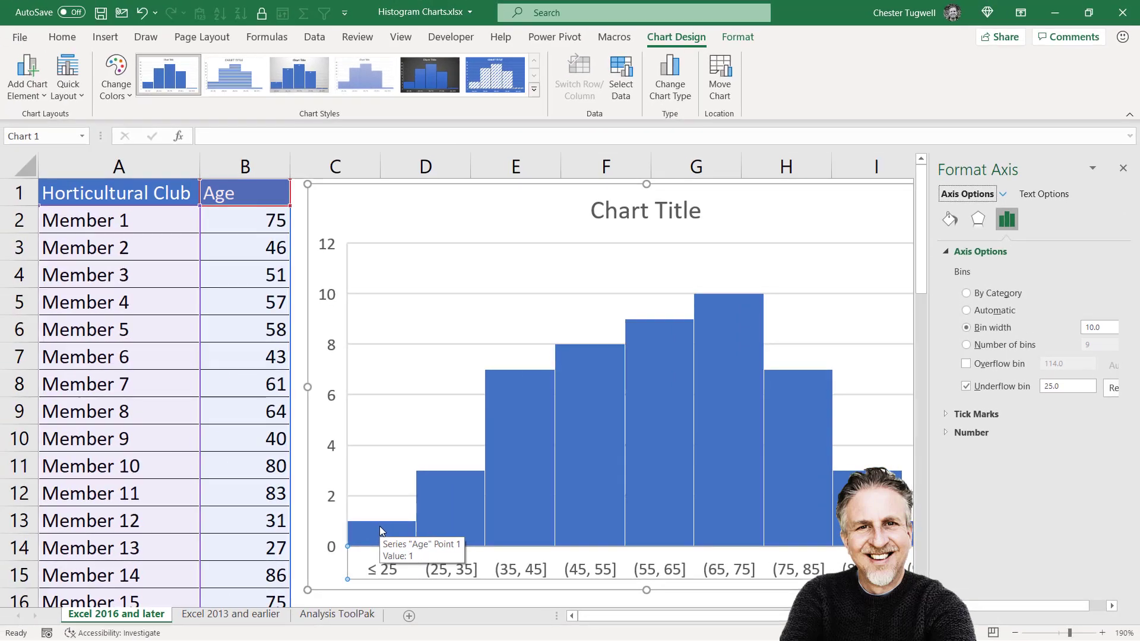
# Enter 25 as Member 1's age in B2, then correct it to 26
pyautogui.scroll(-1, 239, 436)
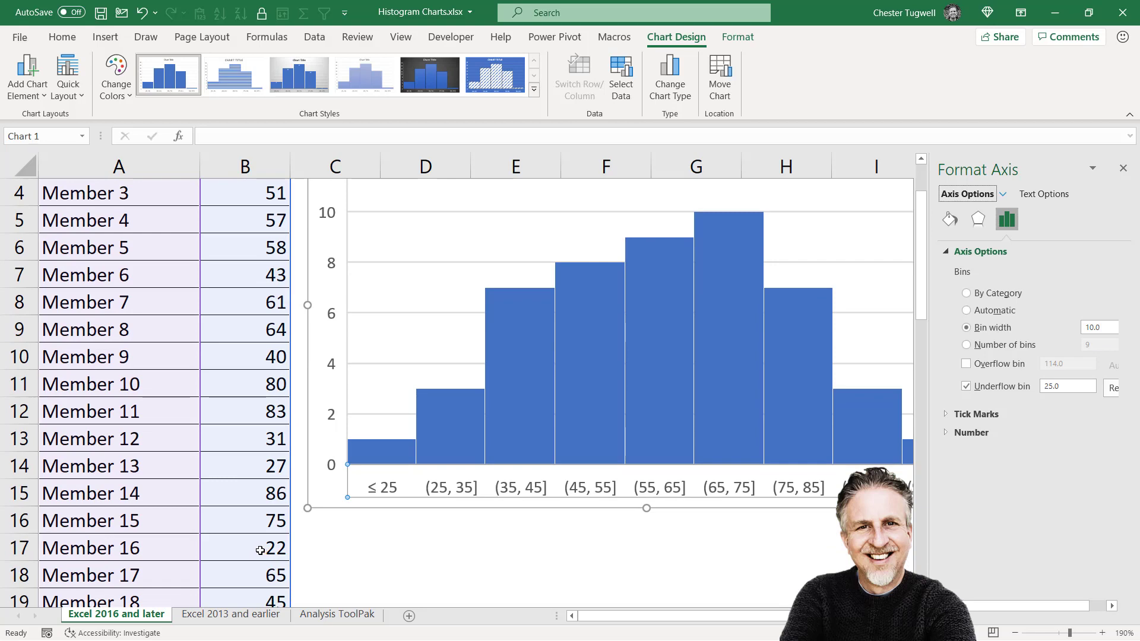
pyautogui.scroll(1, 264, 545)
pyautogui.click(284, 232)
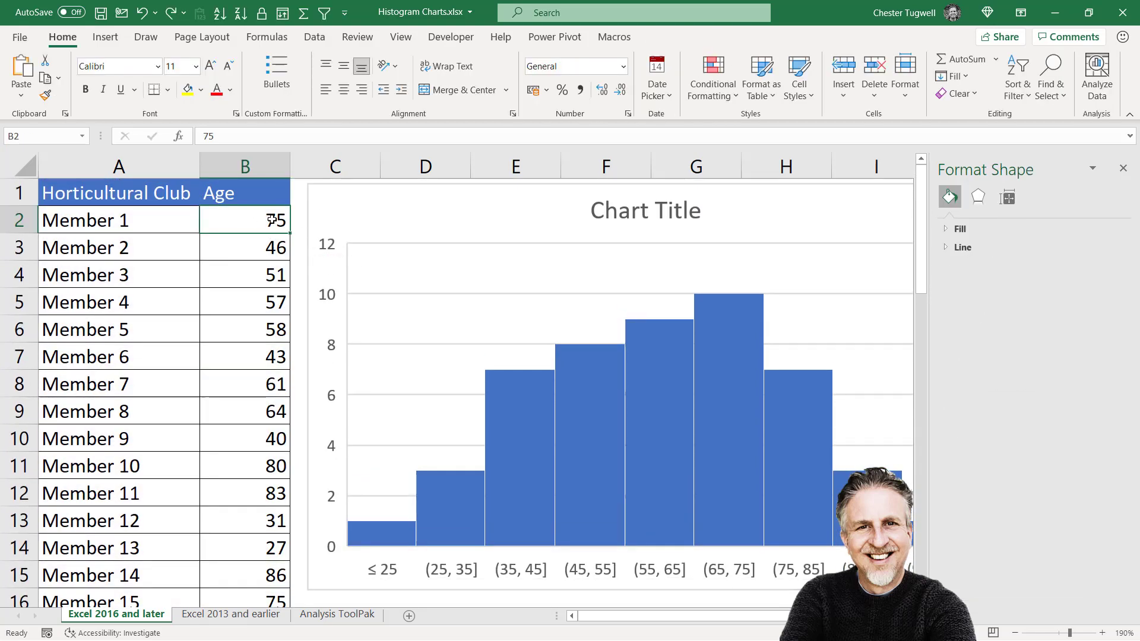
pyautogui.write('25')
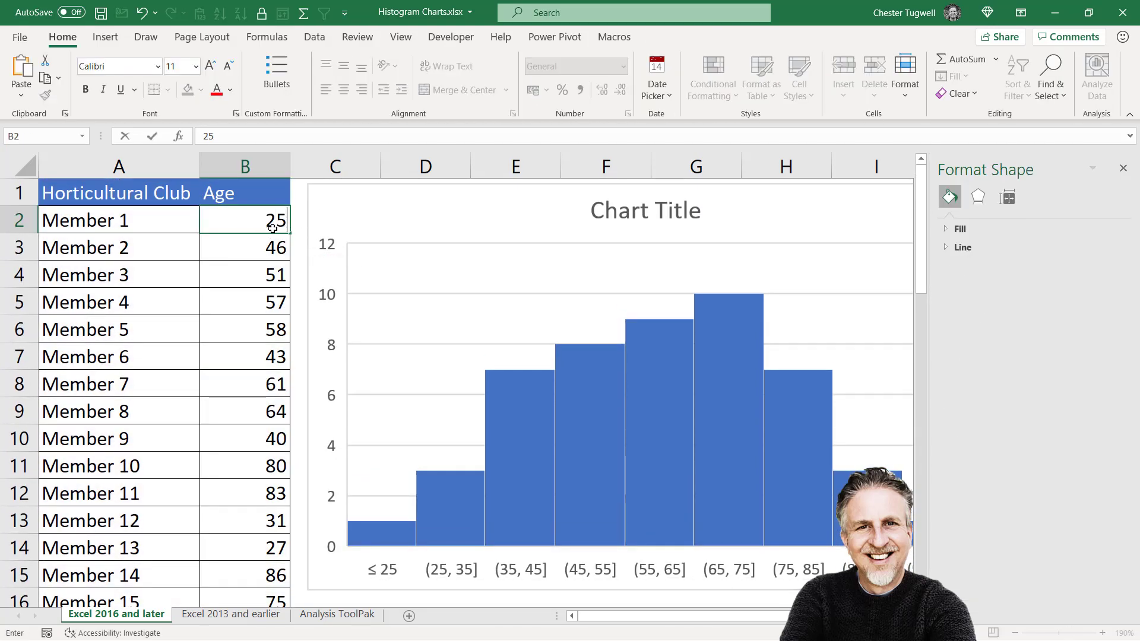
pyautogui.press('Return')
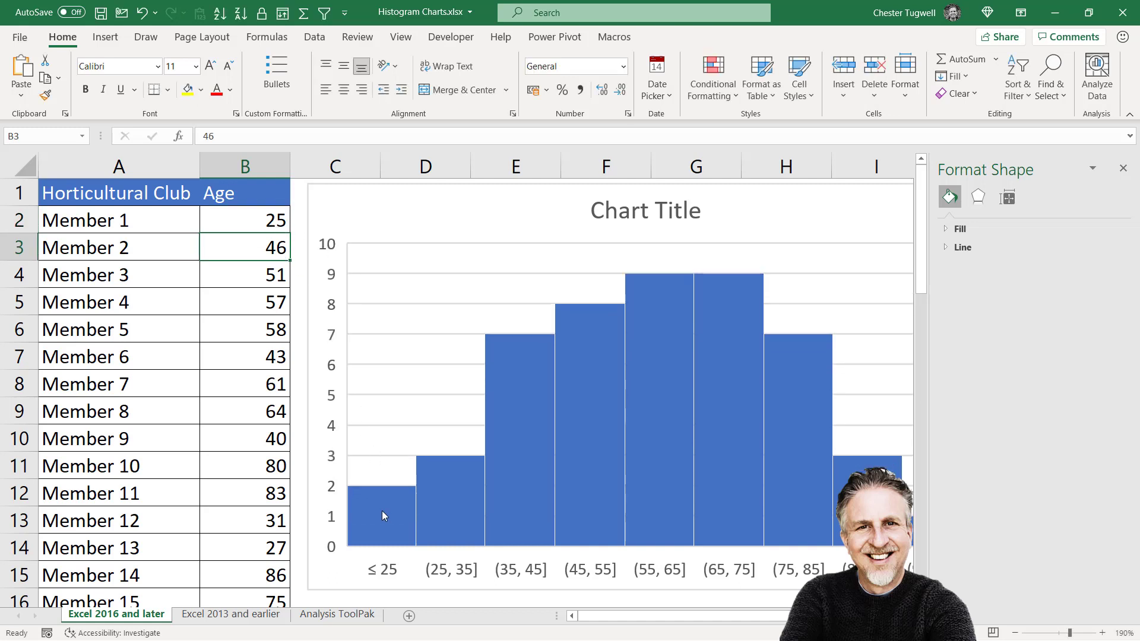
pyautogui.moveTo(366, 490)
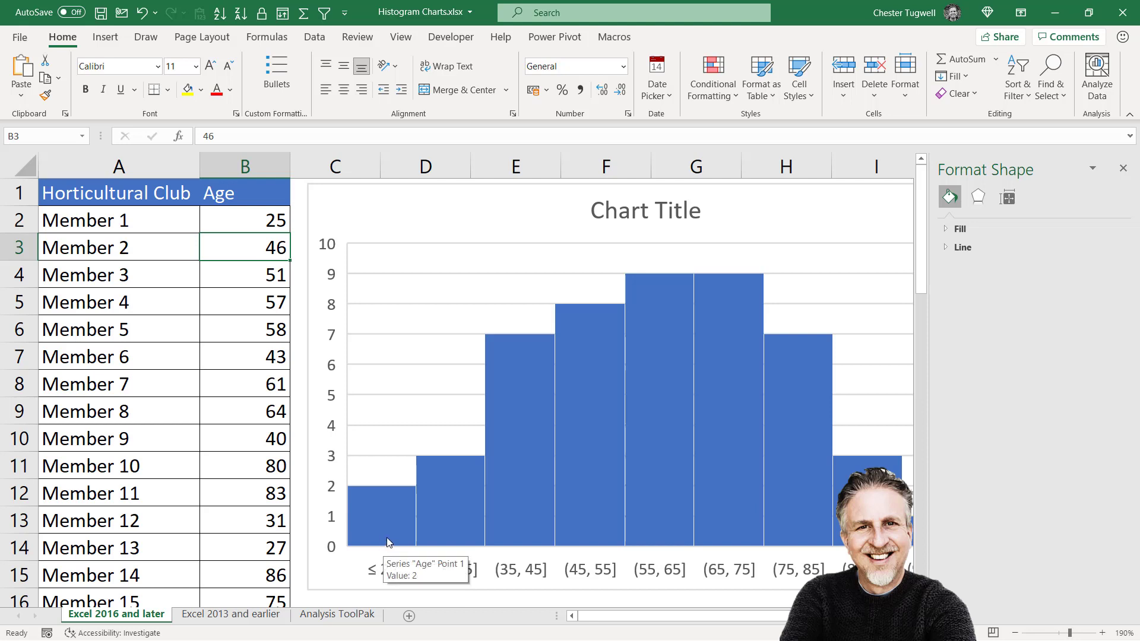
pyautogui.moveTo(448, 509)
pyautogui.press('Up')
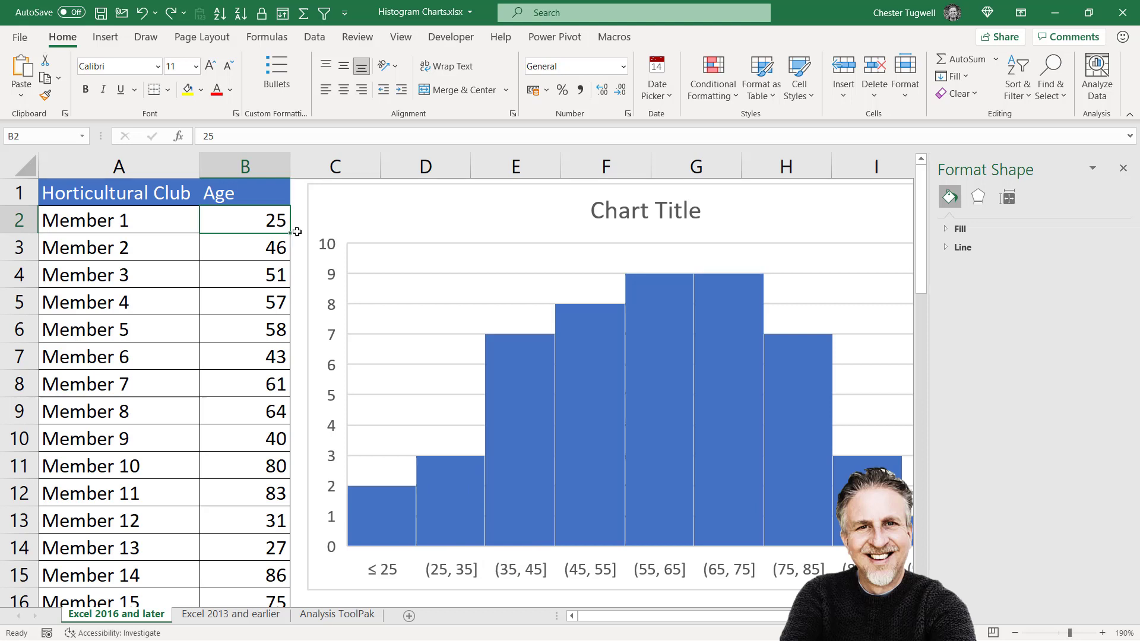
pyautogui.write('26')
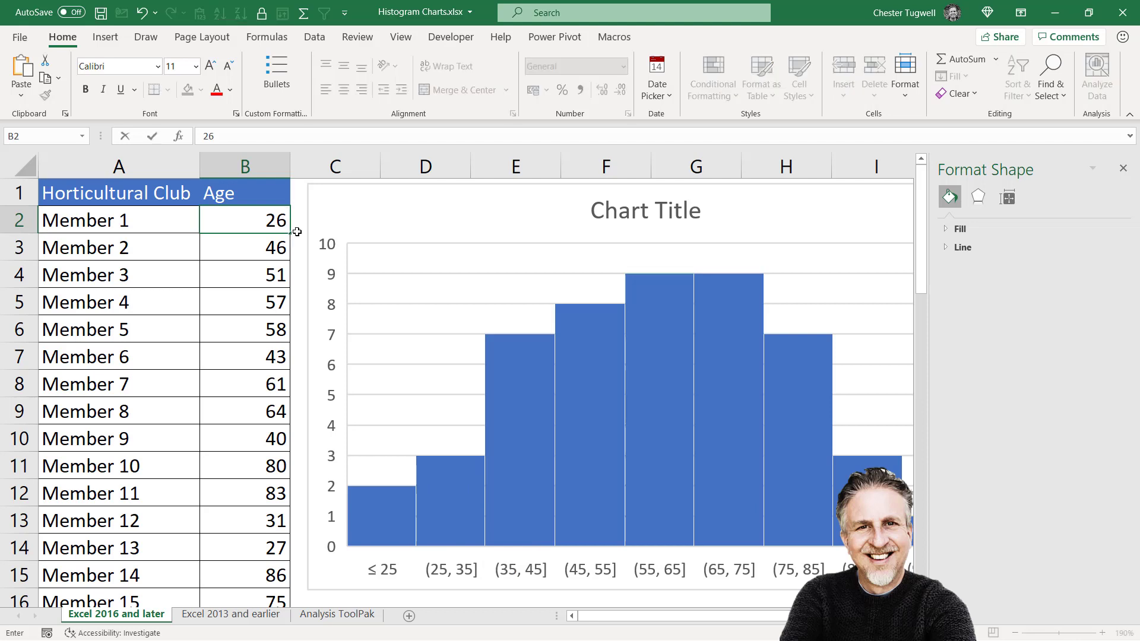
pyautogui.press('Return')
# Turn on an overflow bin at 85 on the histogram's horizontal axis
pyautogui.moveTo(452, 435)
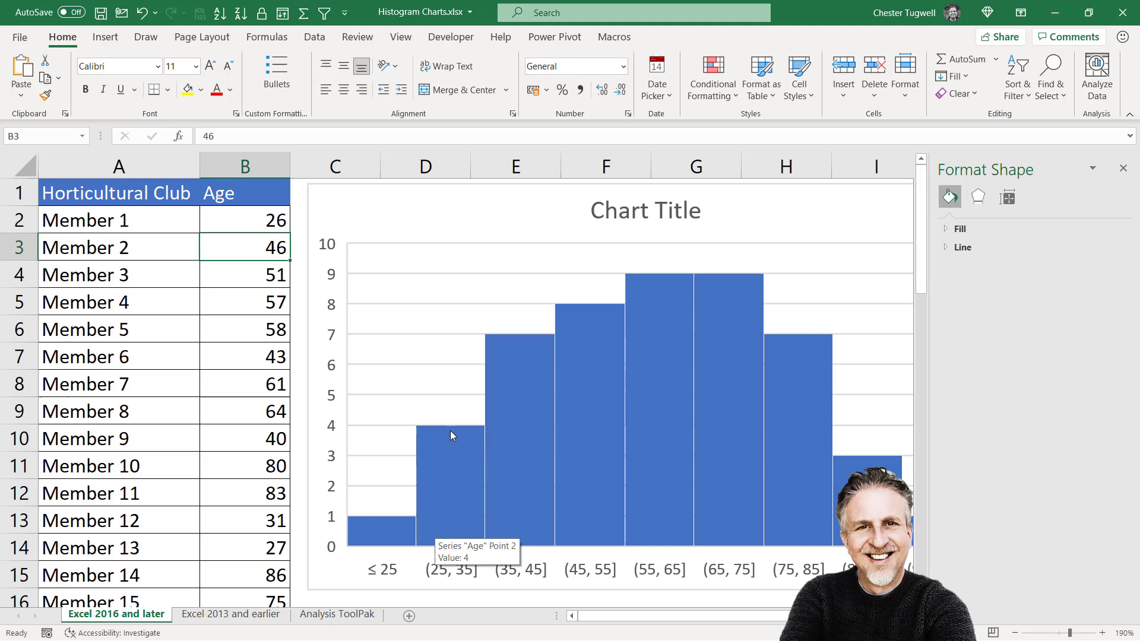
pyautogui.click(475, 517)
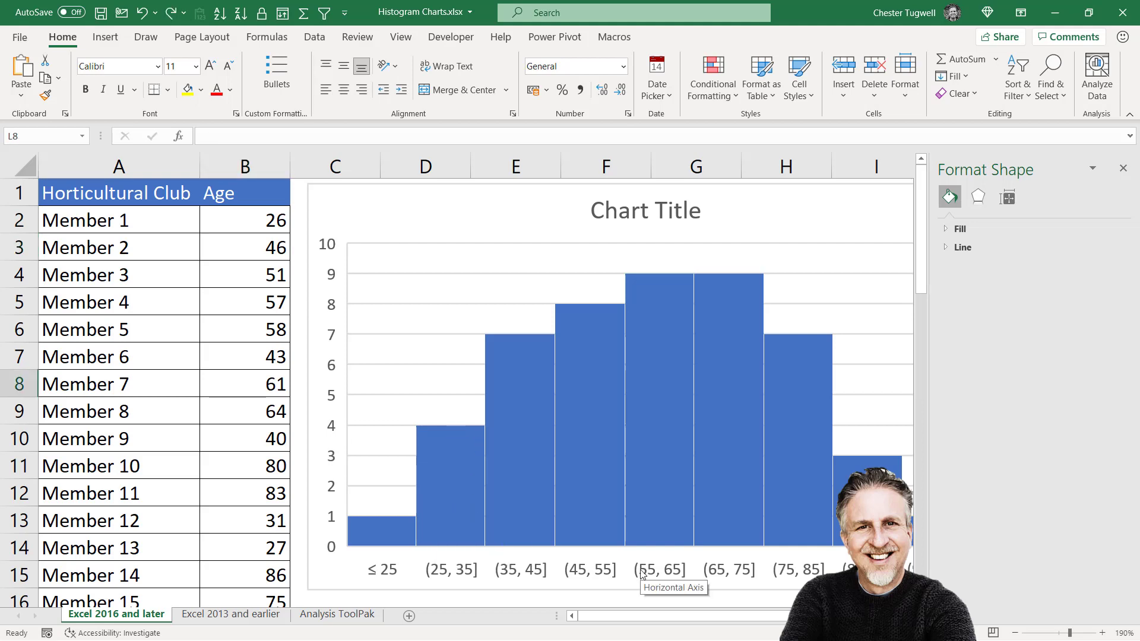
pyautogui.click(641, 573)
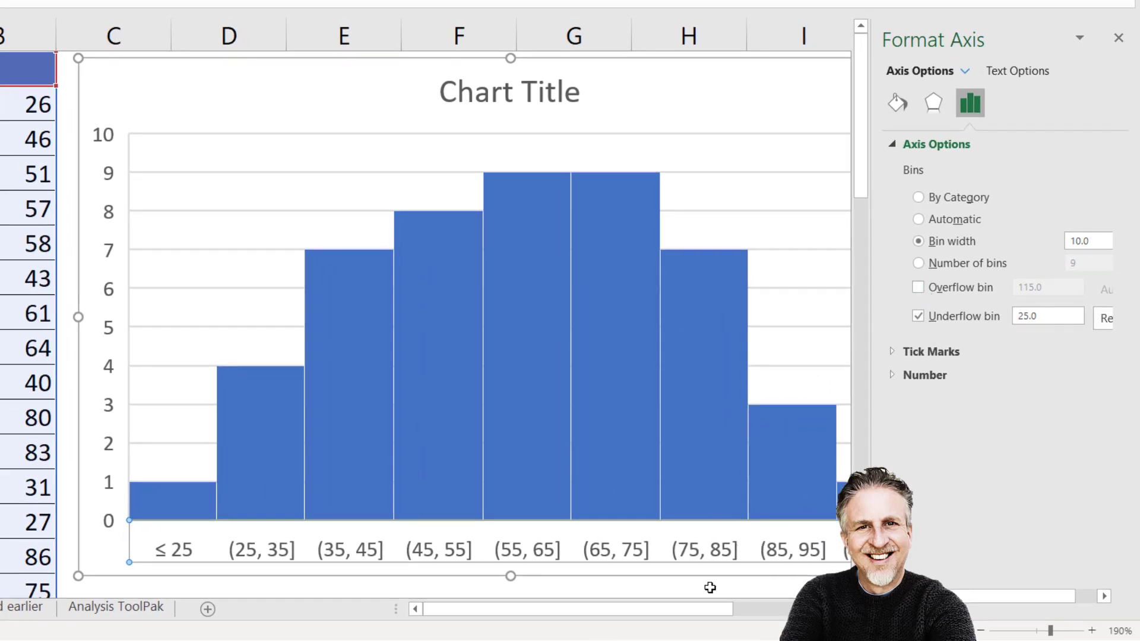
pyautogui.click(919, 289)
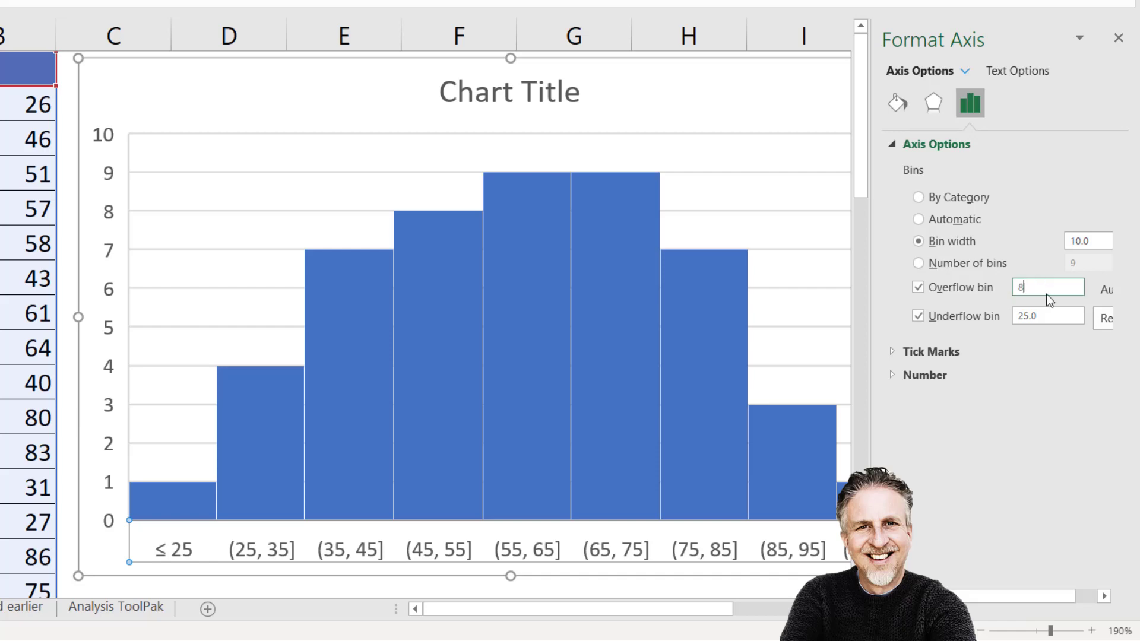
pyautogui.press('Return')
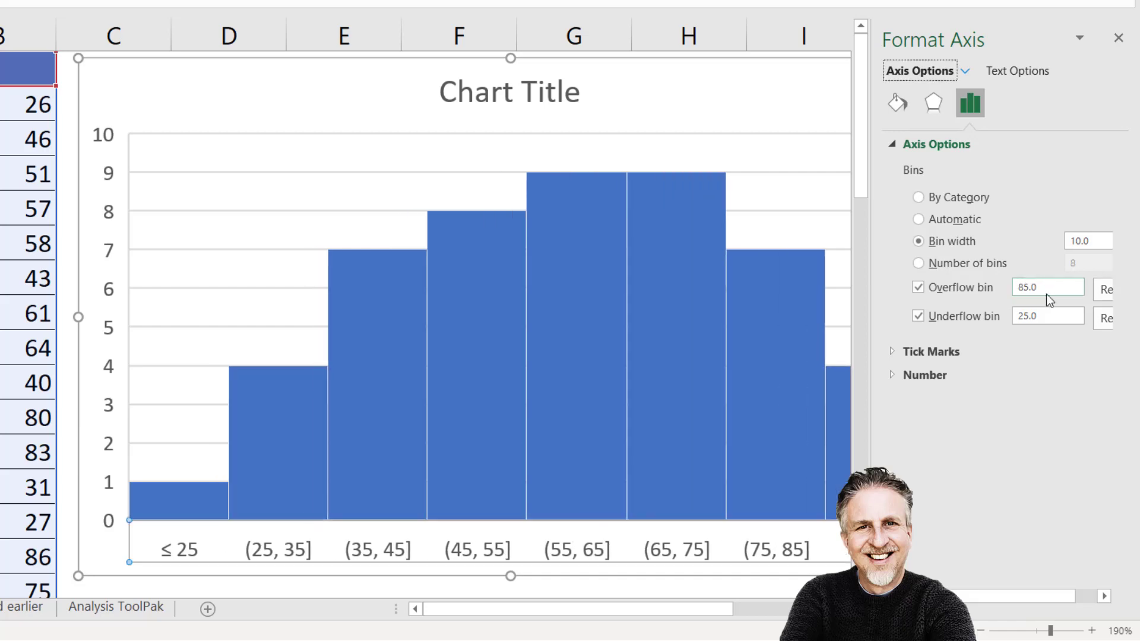
pyautogui.moveTo(704, 611); pyautogui.dragTo(731, 600)
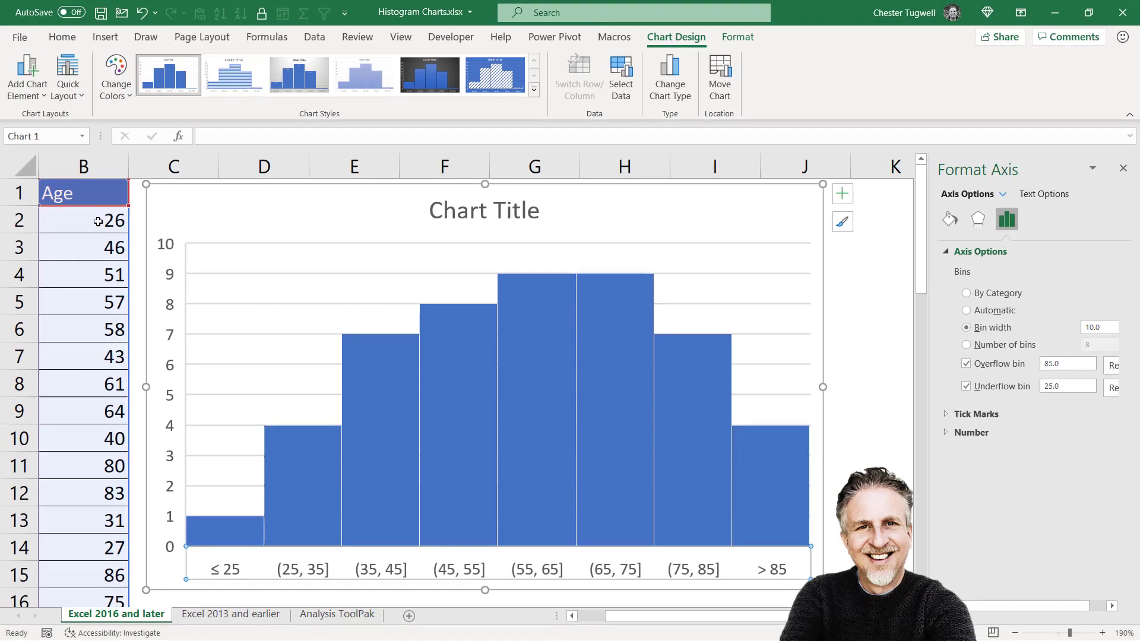
# Enter 85 as the age in cell B2, then change it to 86
pyautogui.click(99, 222)
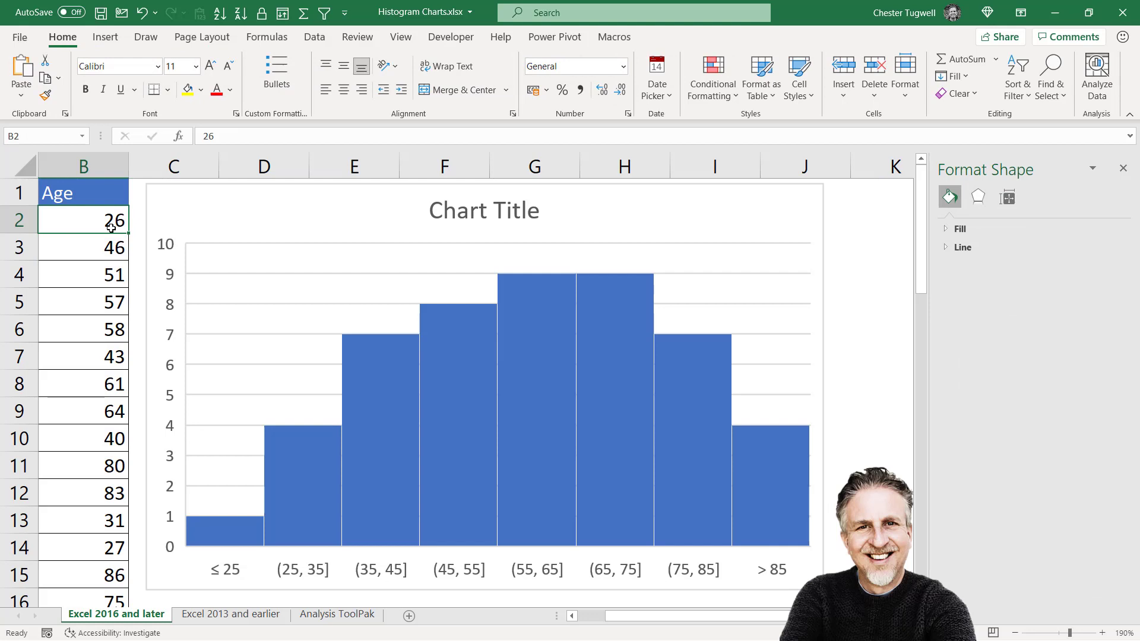
pyautogui.write('85')
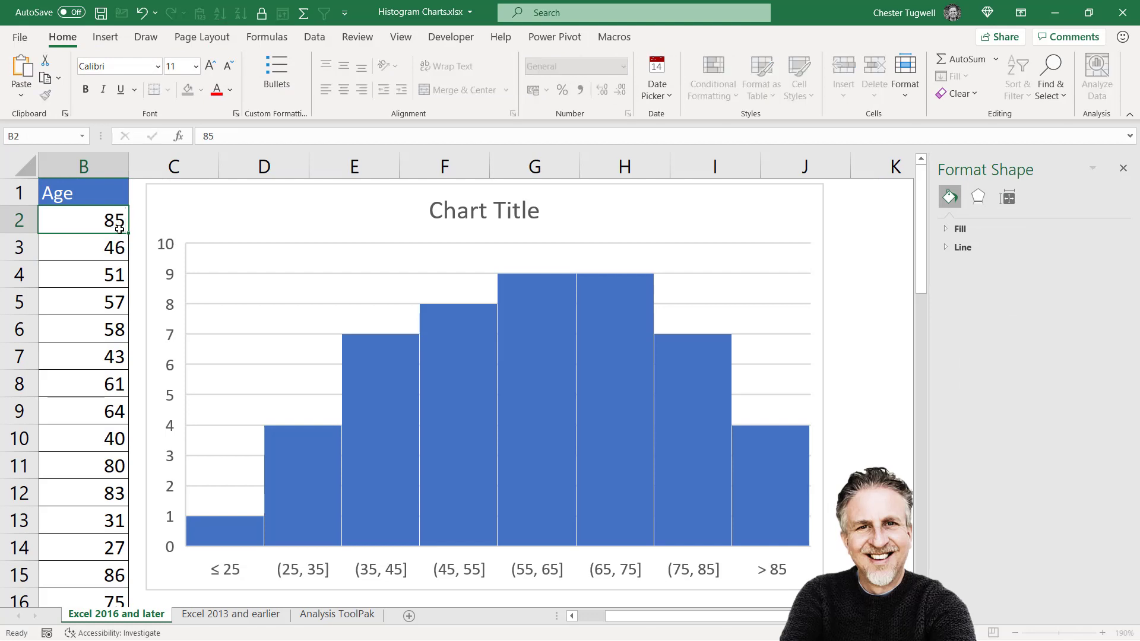
pyautogui.press('Return')
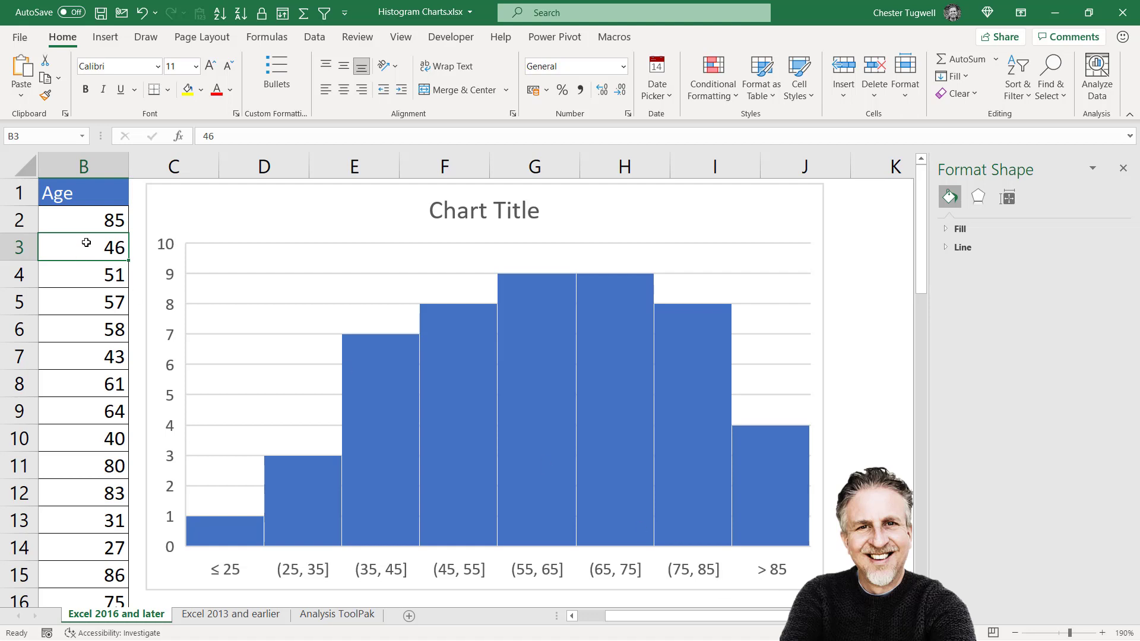
pyautogui.click(99, 221)
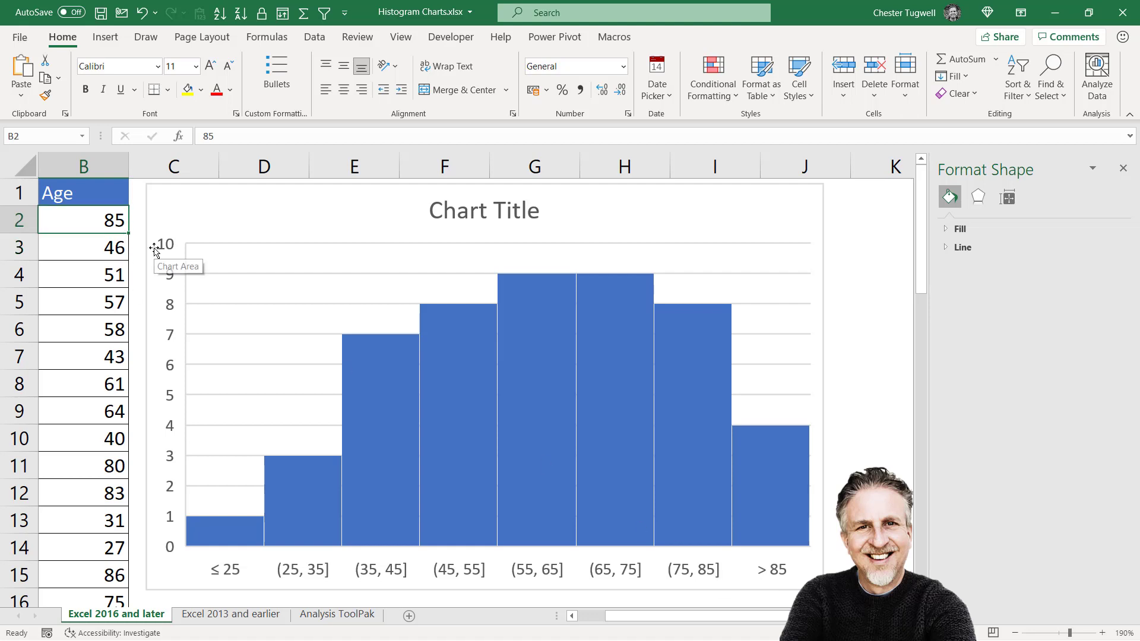
pyautogui.write('86')
pyautogui.press('Return')
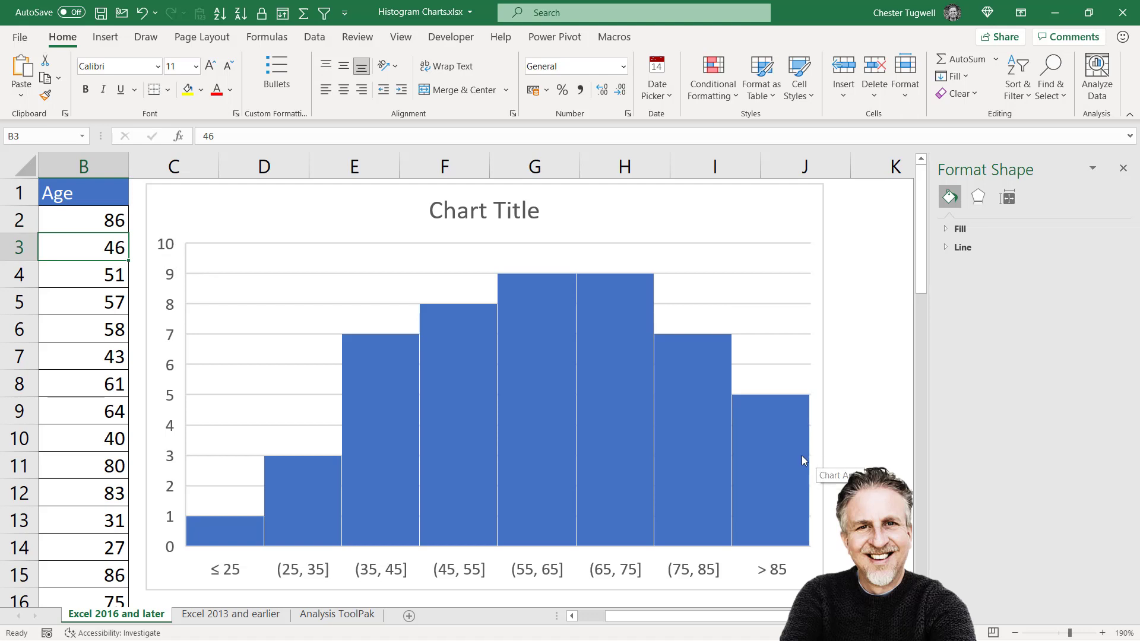
# Switch the histogram's binning to a number of bins set to 10
pyautogui.click(551, 571)
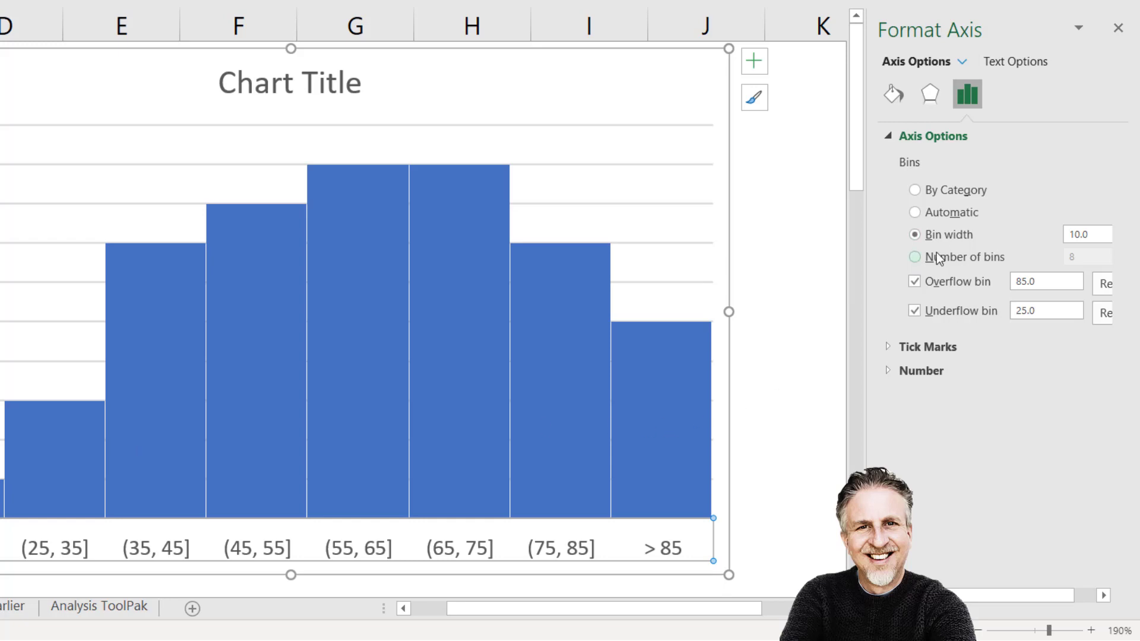
pyautogui.click(914, 257)
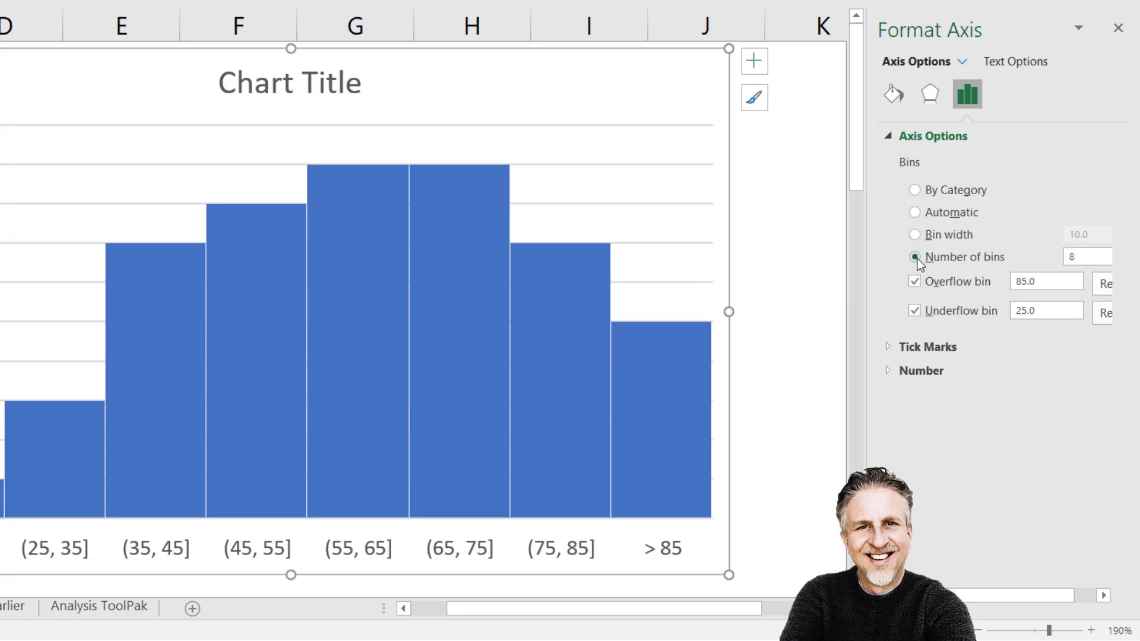
pyautogui.click(1091, 254)
pyautogui.write('10')
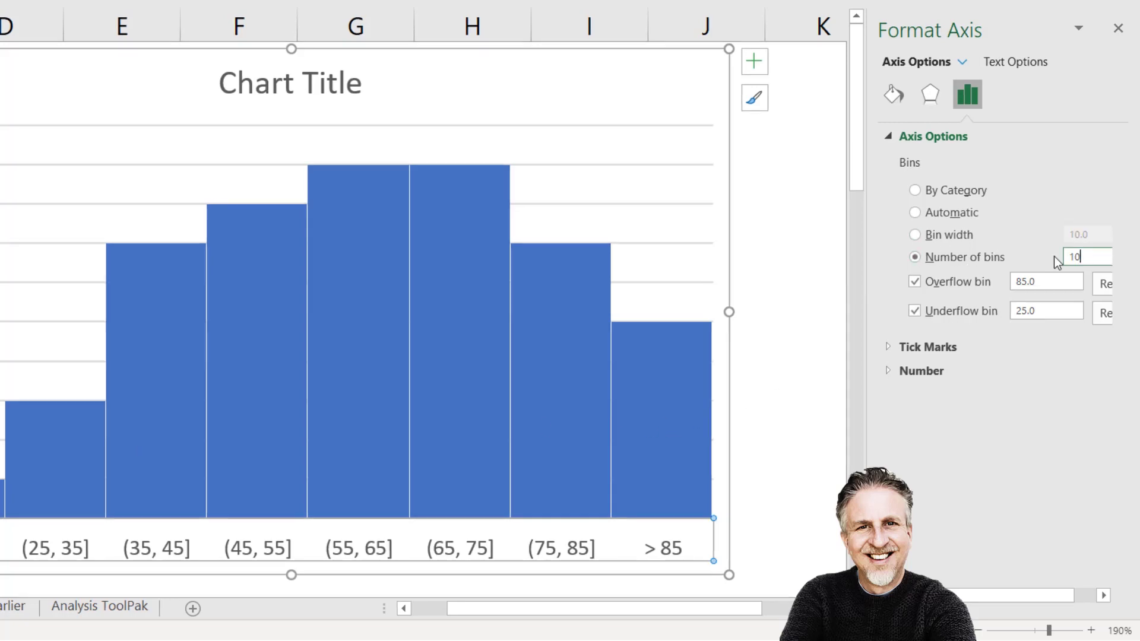
pyautogui.press('Return')
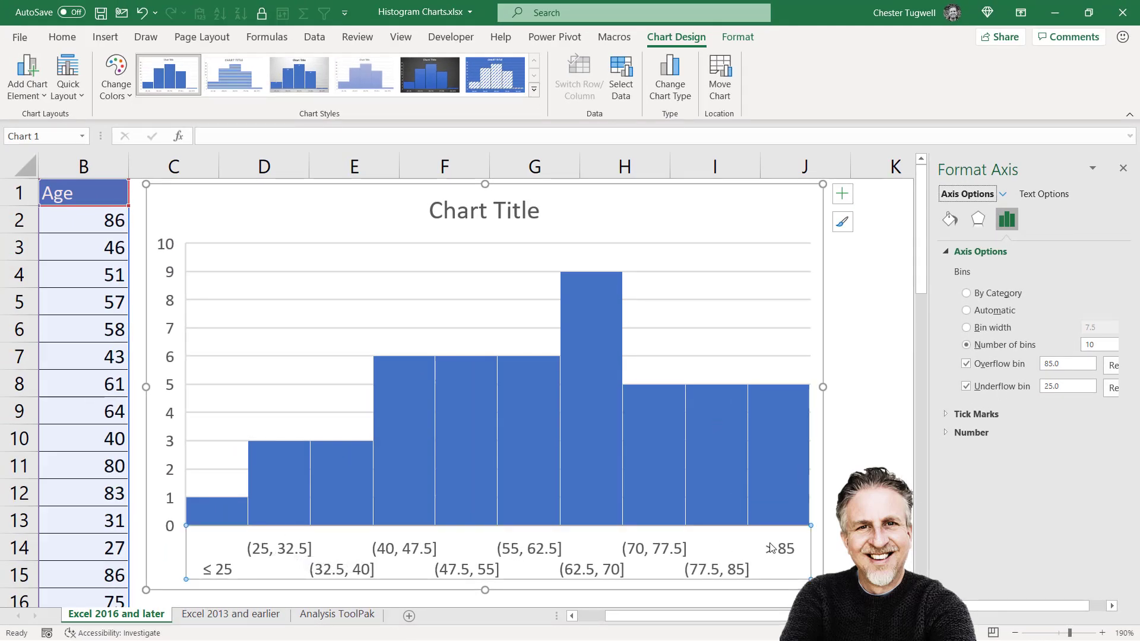
# Return the binning to a fixed bin width of 10
pyautogui.click(966, 328)
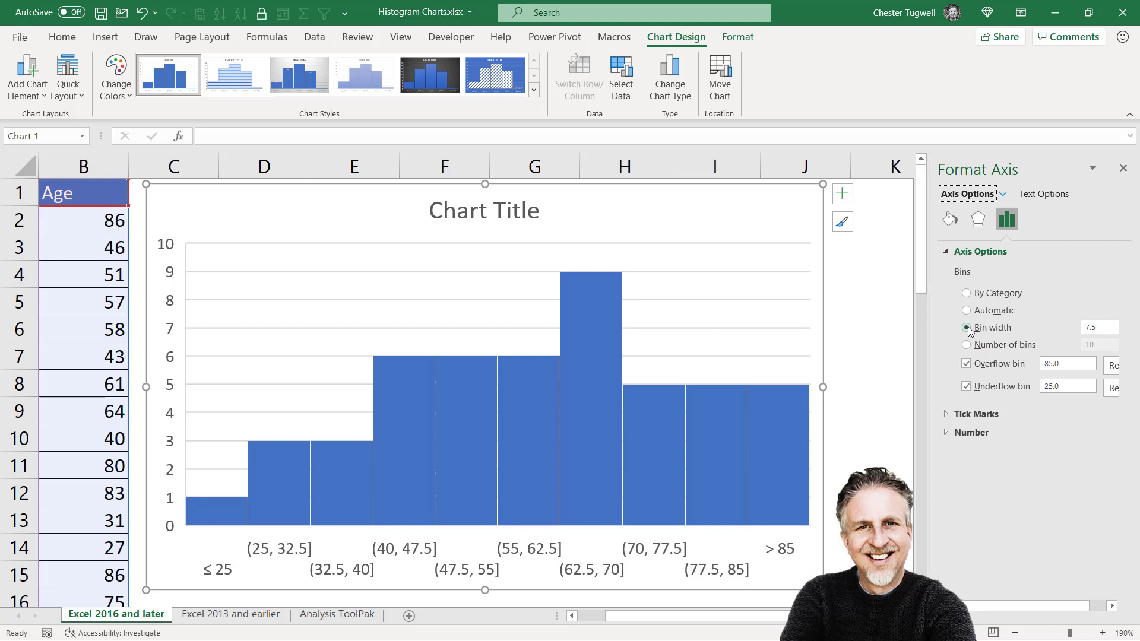
pyautogui.press('Tab')
pyautogui.write('10')
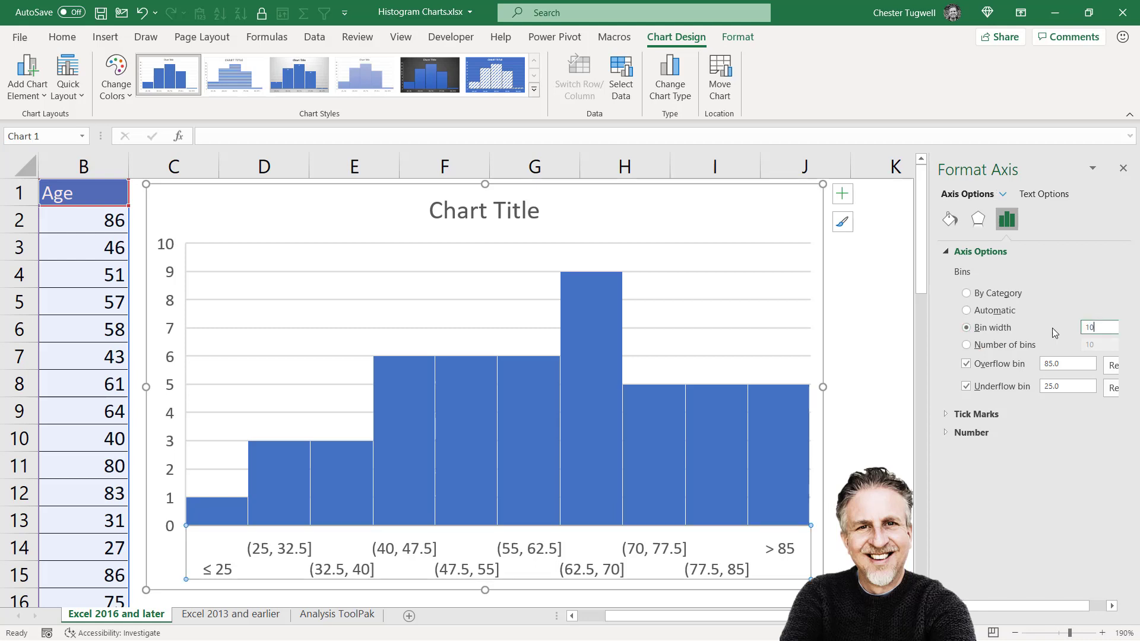
pyautogui.press('Return')
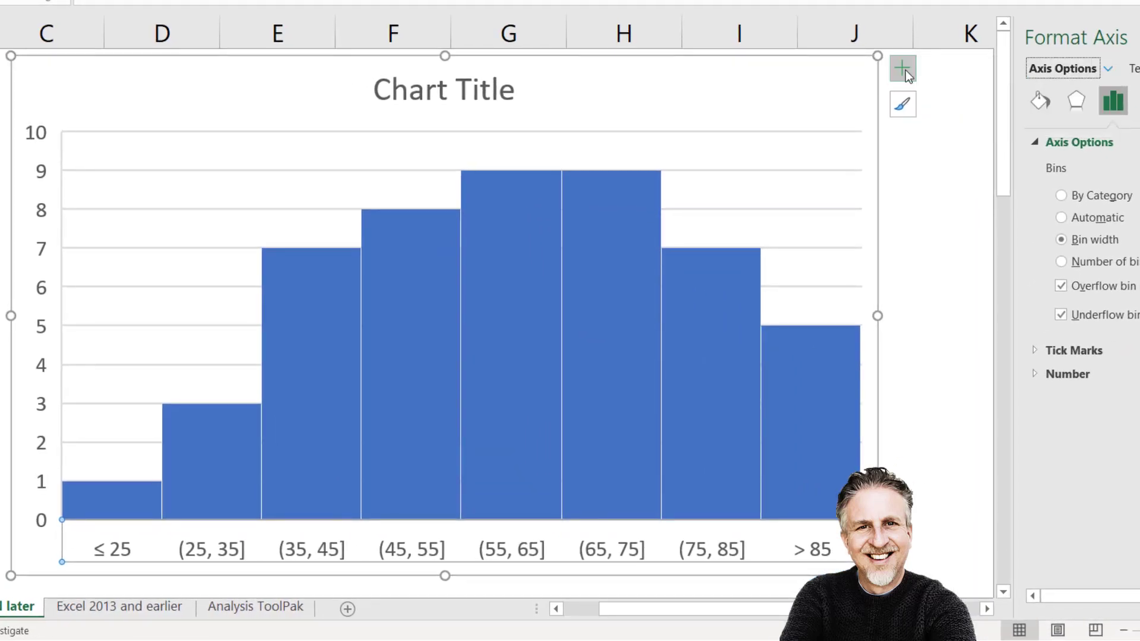
# Add data labels and axis titles; remove gridlines and the primary vertical axis
pyautogui.click(903, 70)
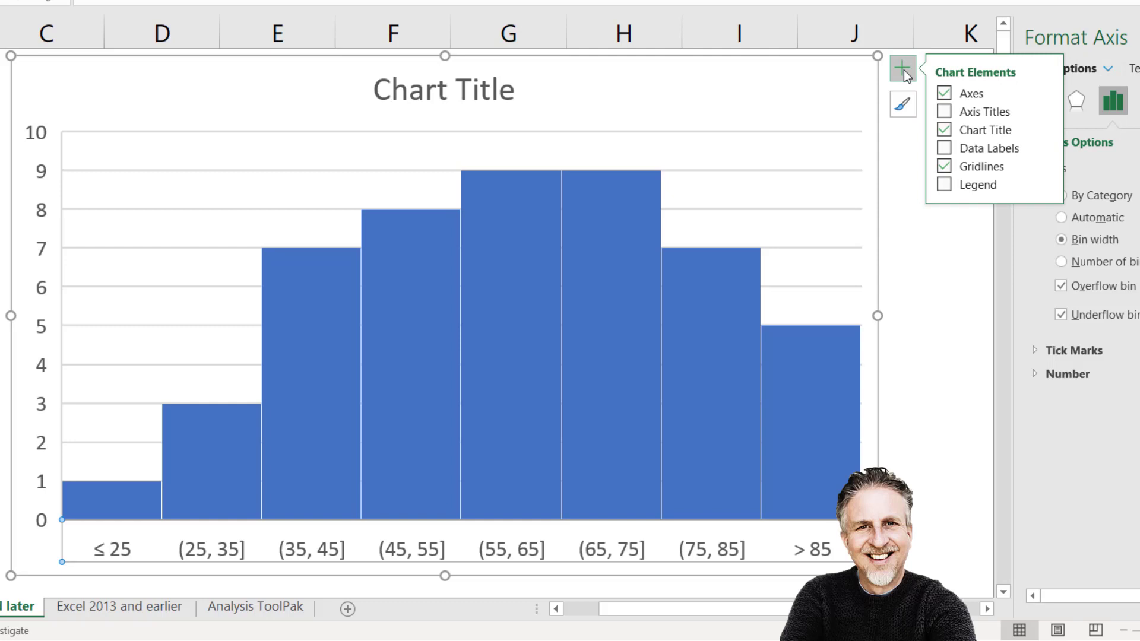
pyautogui.click(944, 149)
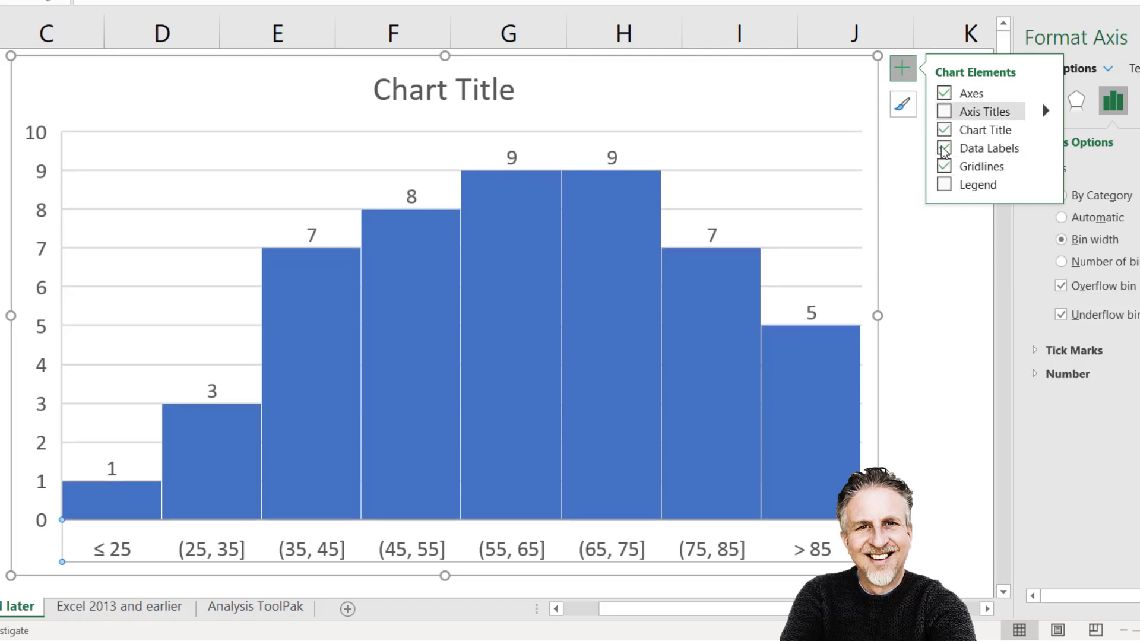
pyautogui.click(944, 168)
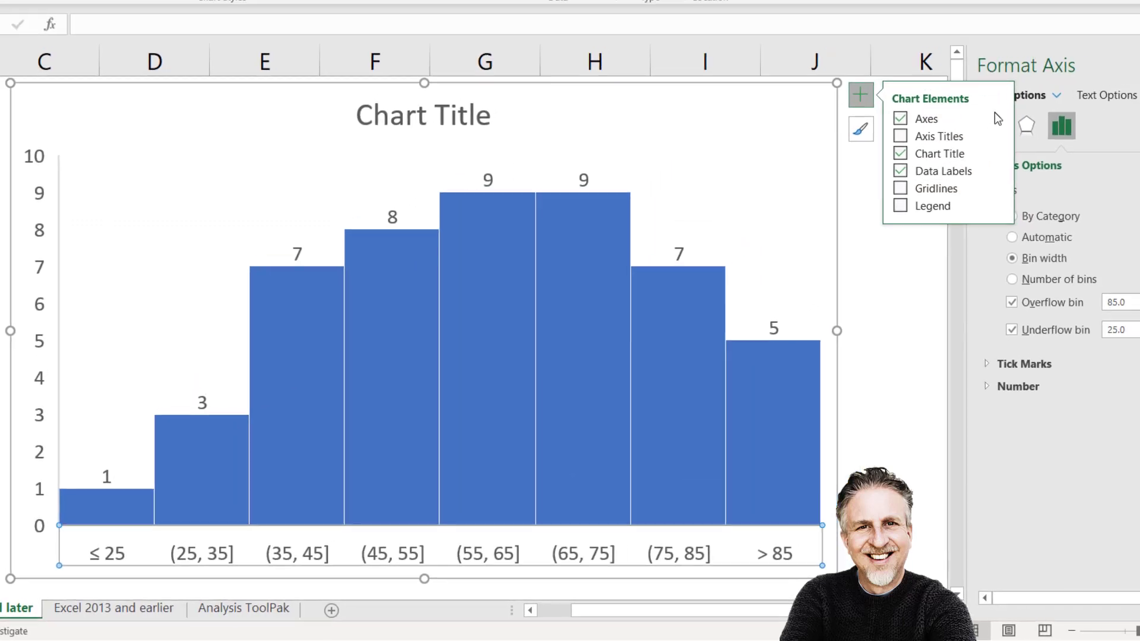
pyautogui.click(997, 118)
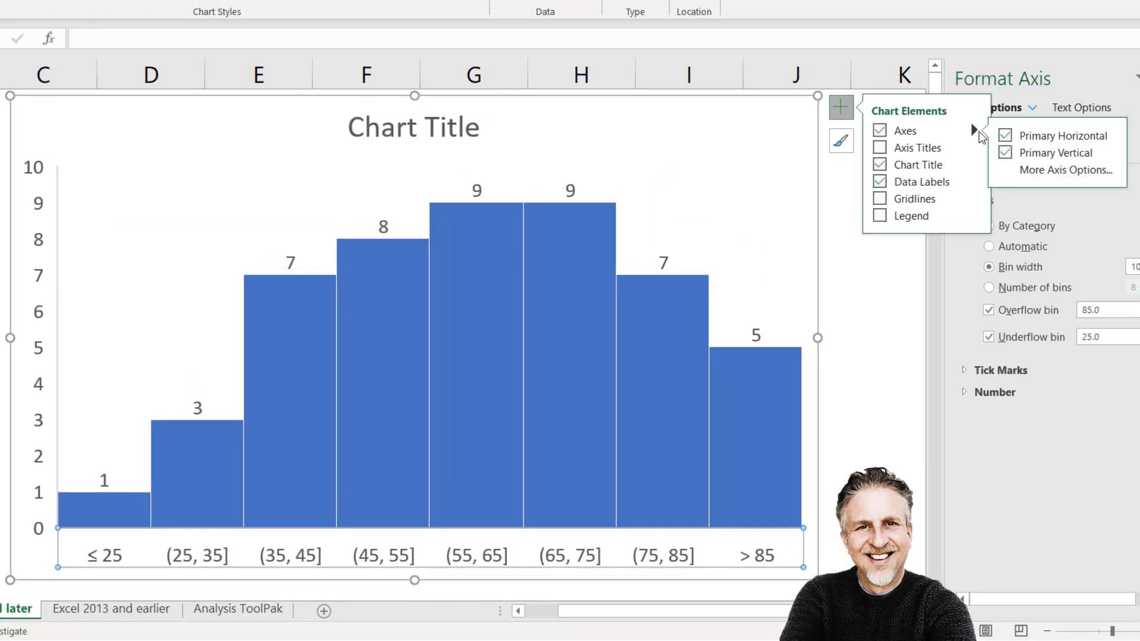
pyautogui.click(1005, 152)
pyautogui.click(841, 107)
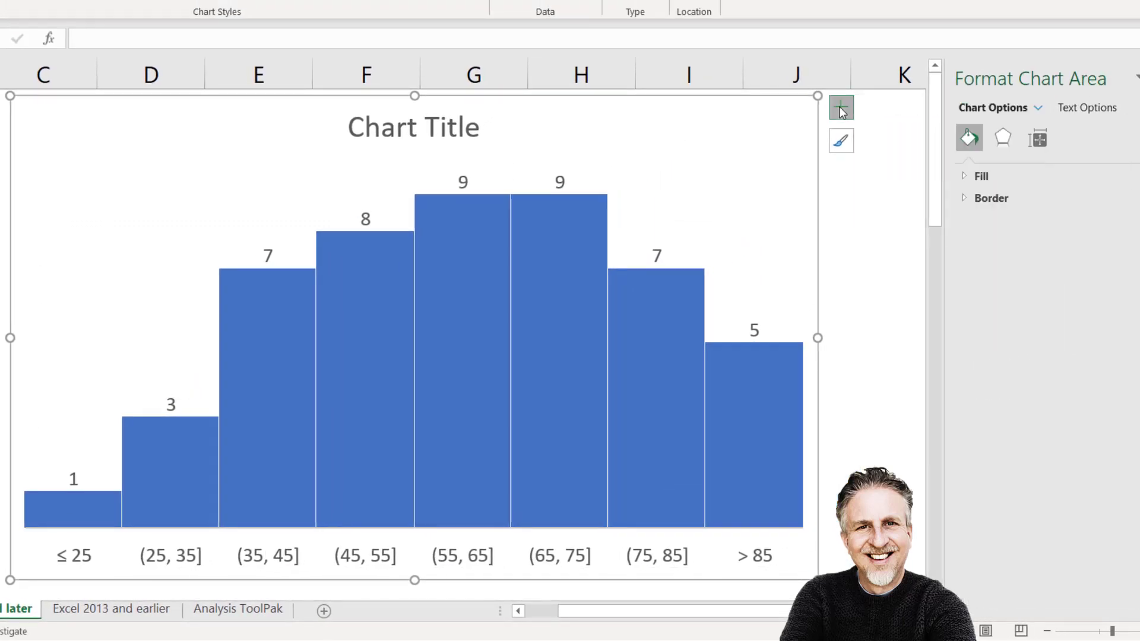
pyautogui.click(840, 107)
pyautogui.click(884, 148)
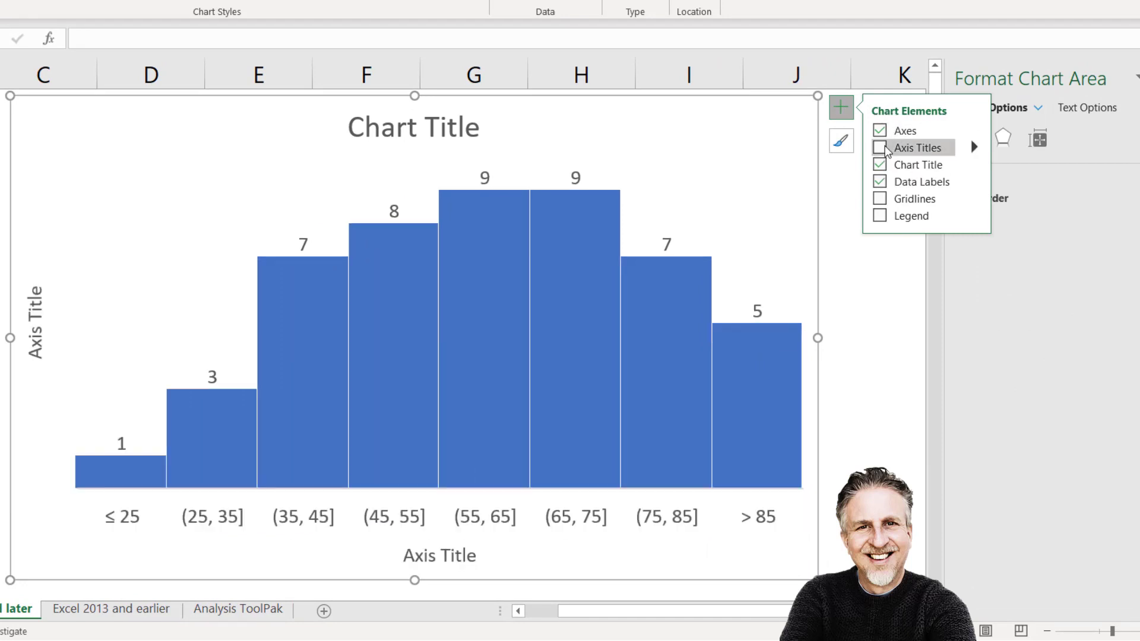
# Title the axes 'Age Brackets' (horizontal) and 'No of Members' (vertical)
pyautogui.click(432, 564)
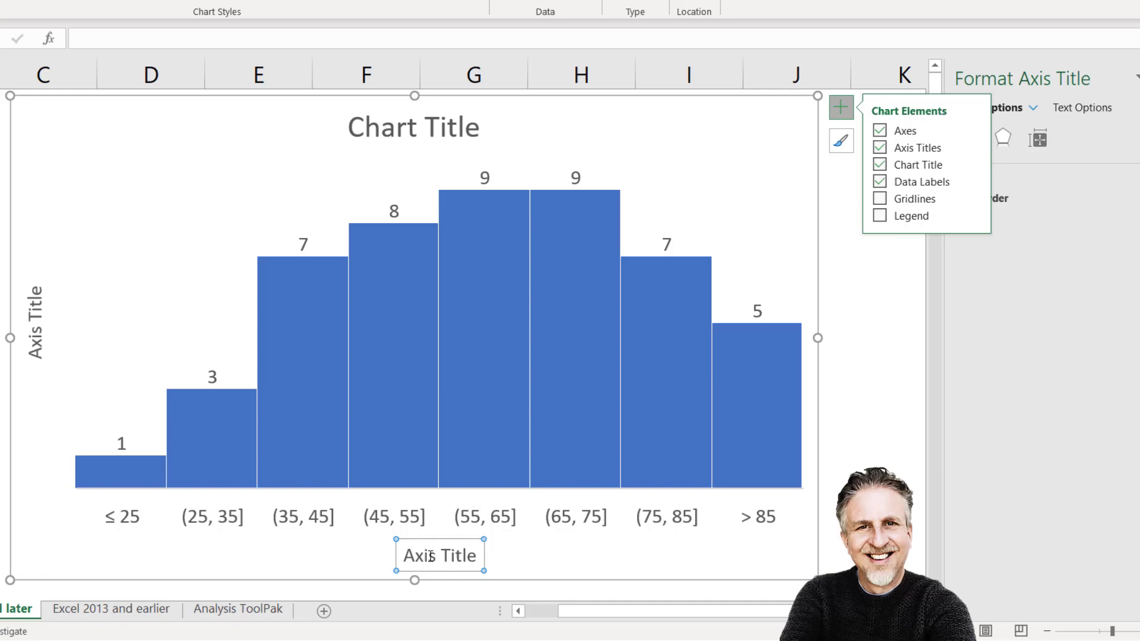
pyautogui.tripleClick(433, 556)
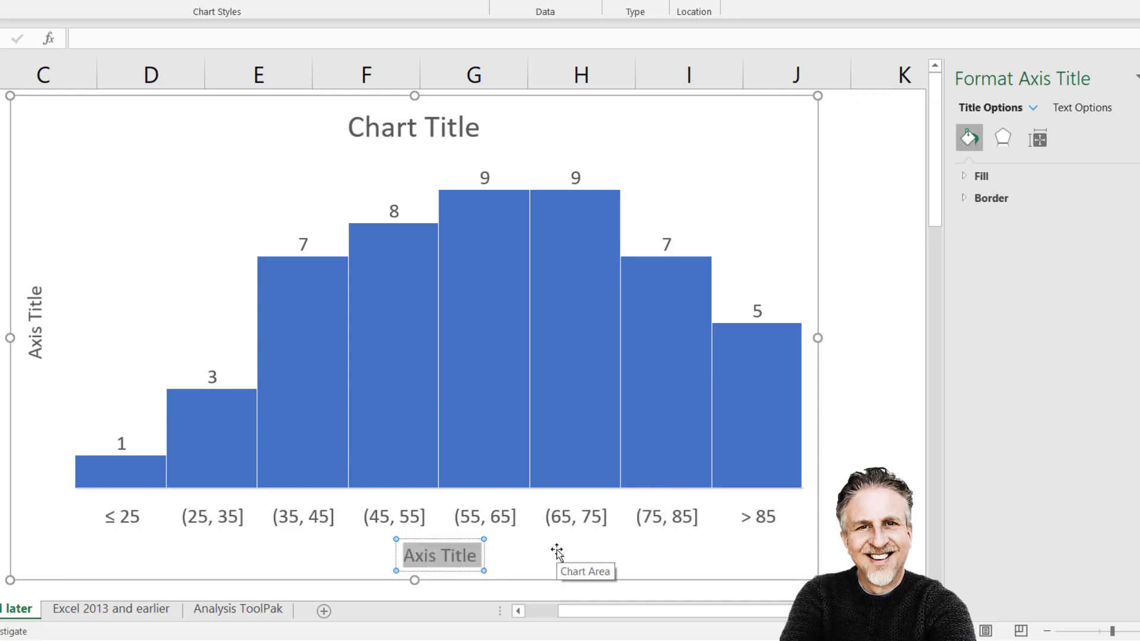
pyautogui.write('Age Brackets')
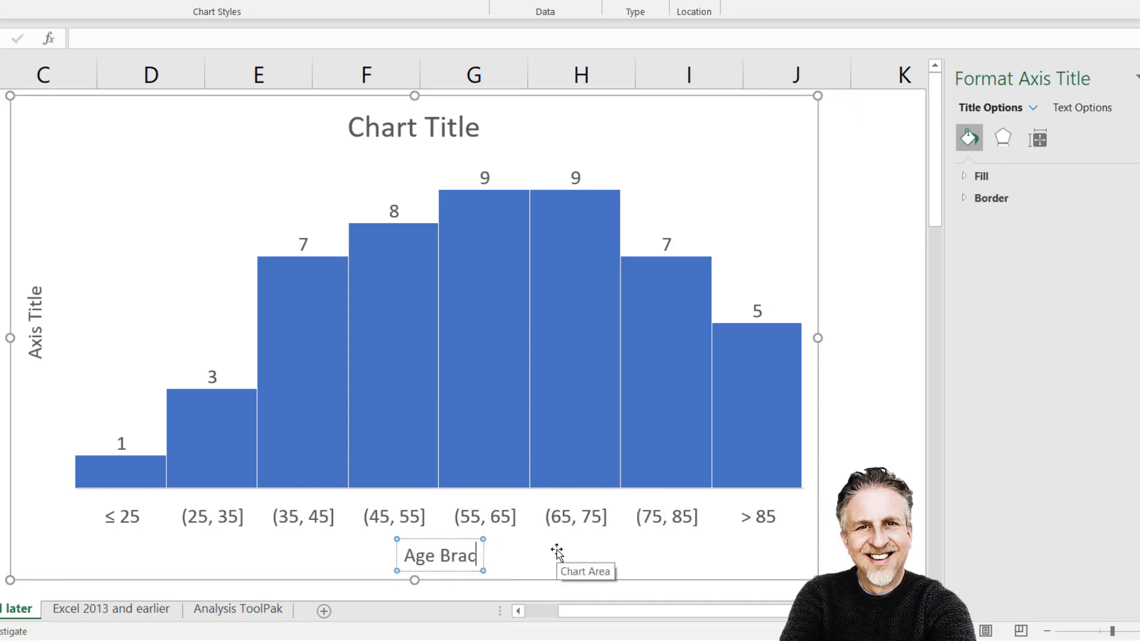
pyautogui.click(38, 328)
pyautogui.tripleClick(37, 337)
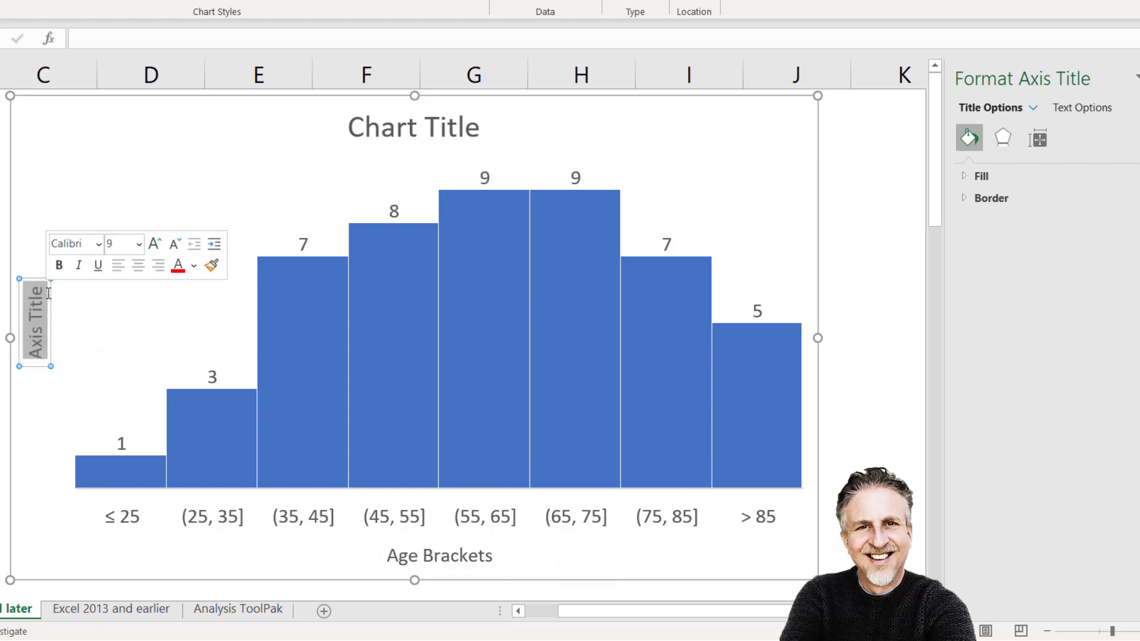
pyautogui.write('No of Mem')
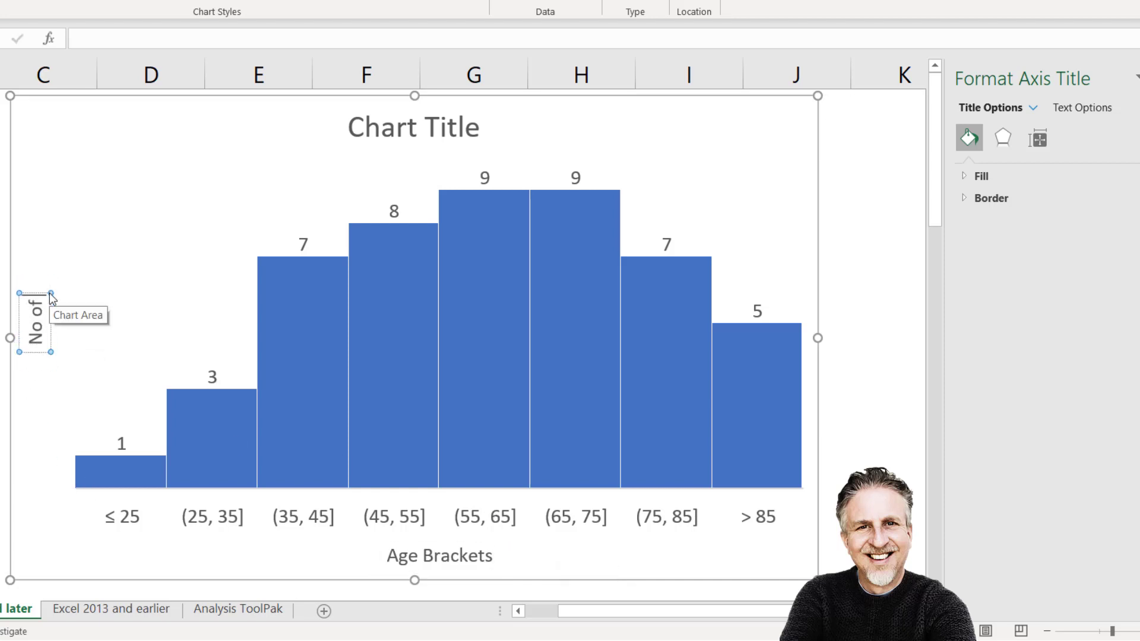
pyautogui.write('bers')
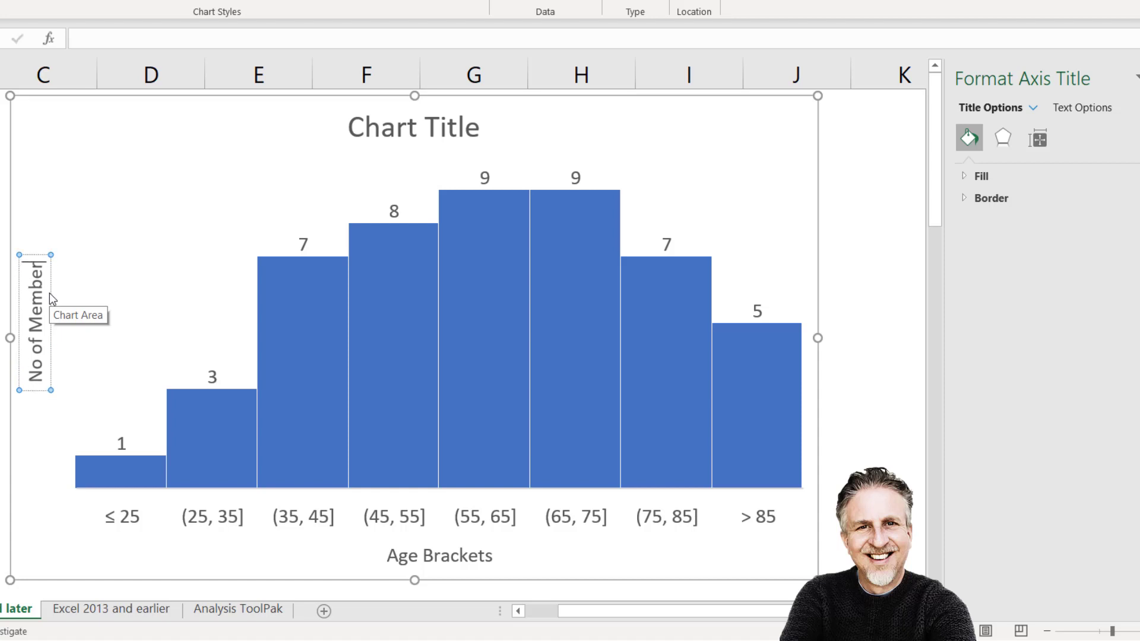
# Title the chart 'Horticultural Club, Age Distribution'
pyautogui.click(355, 125)
pyautogui.tripleClick(355, 126)
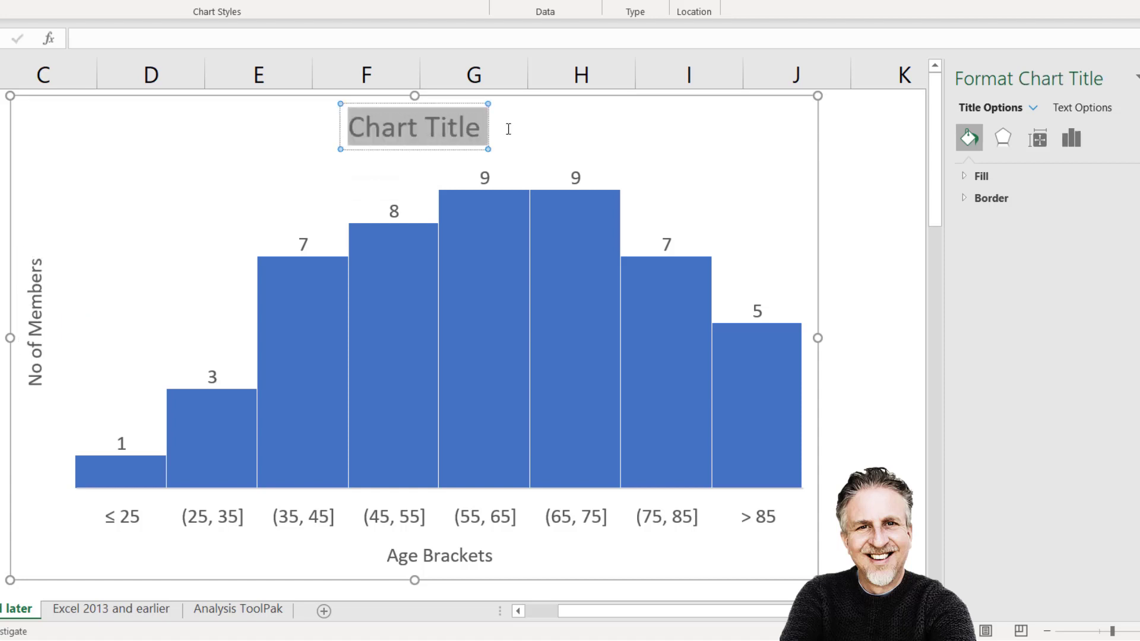
pyautogui.write('Horticultur')
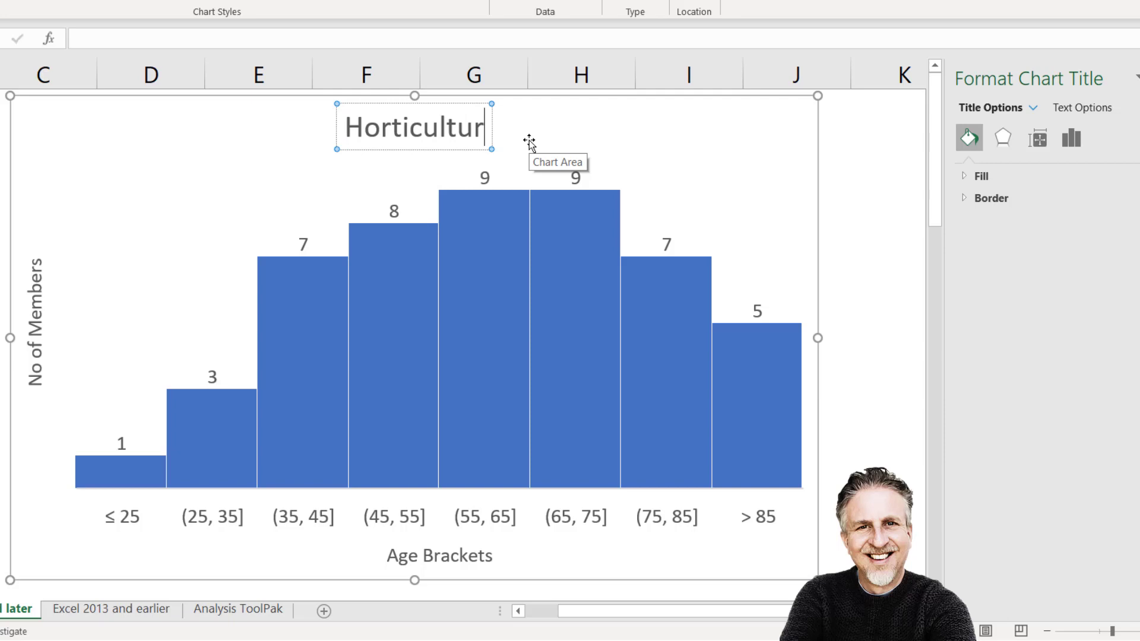
pyautogui.write('al Club , Age Distribution')
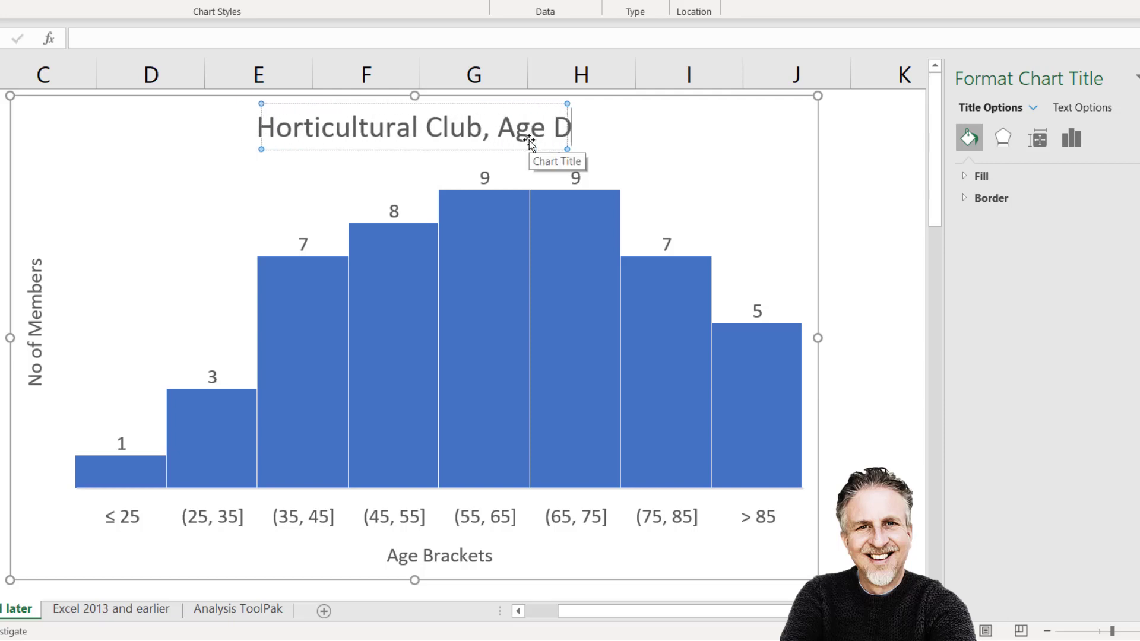
pyautogui.click(834, 200)
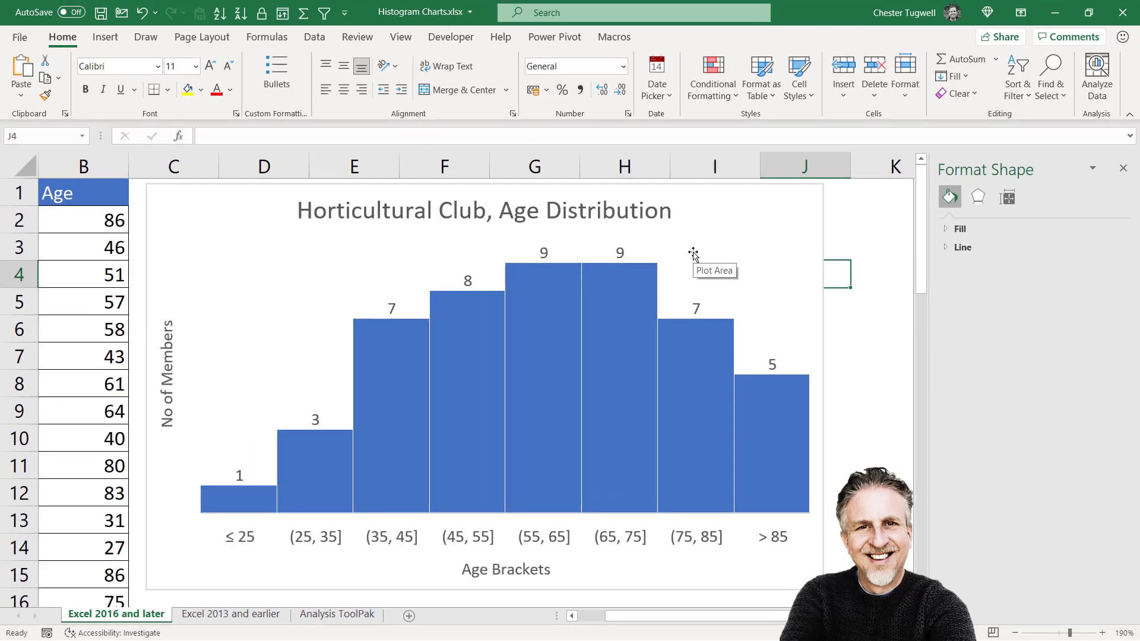
# Move to the 'Excel 2013 and earlier' sheet, with its Age column running 25–85
pyautogui.hotkey('ctrl', 'pagedown')
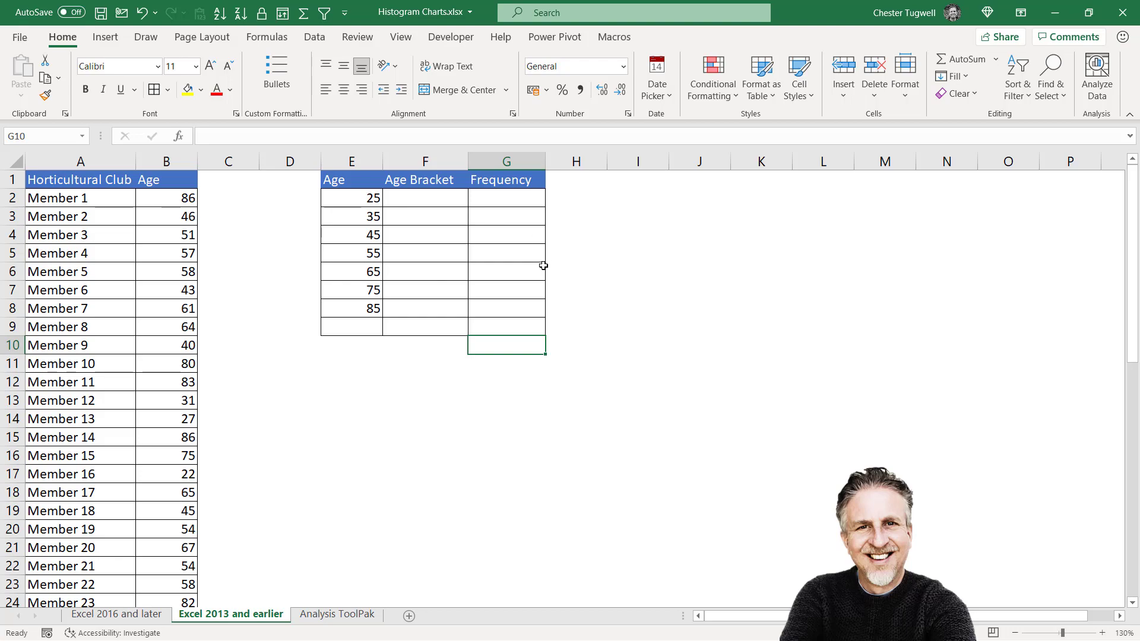
pyautogui.click(404, 349)
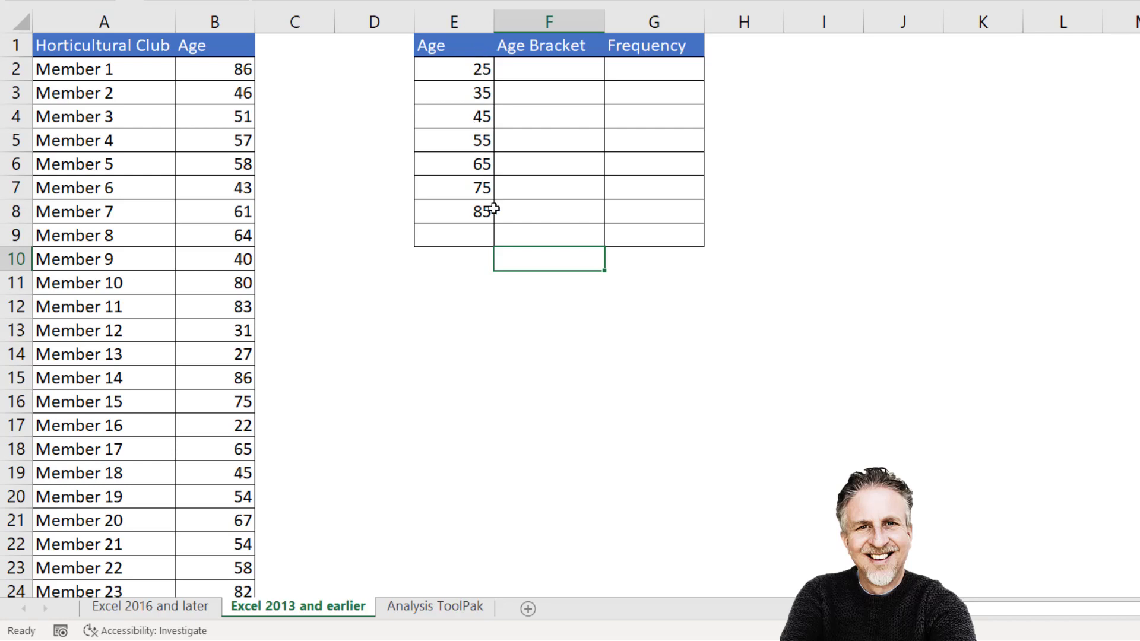
# Select the Frequency cells G2:G9, including the extra overflow row
pyautogui.click(453, 69)
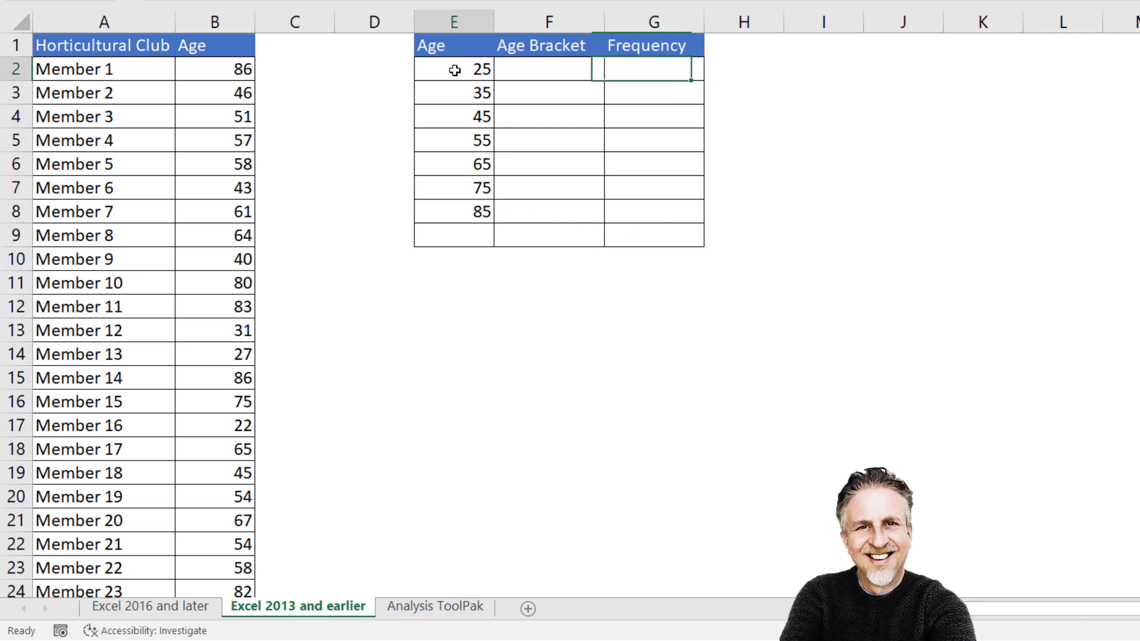
pyautogui.click(652, 68)
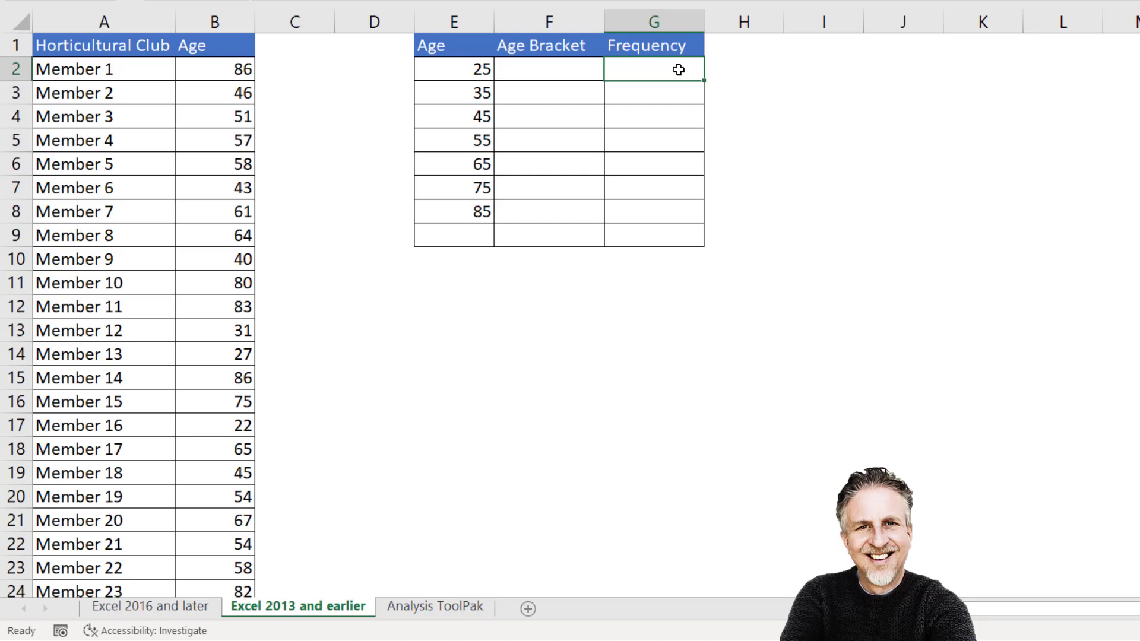
pyautogui.moveTo(679, 70); pyautogui.dragTo(671, 215)
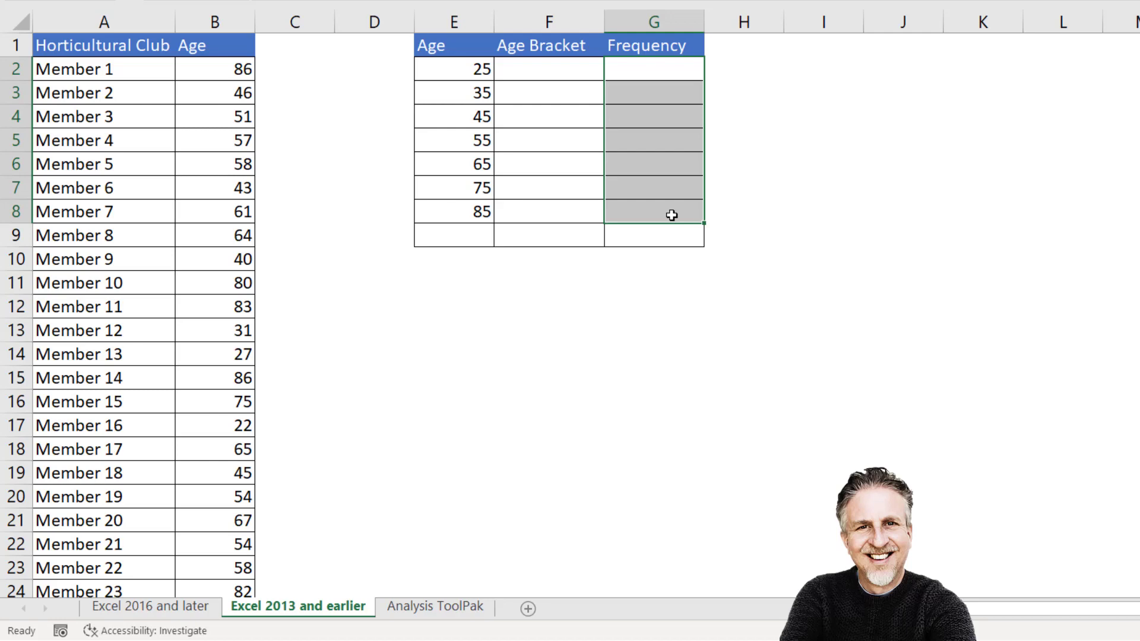
pyautogui.moveTo(671, 215); pyautogui.dragTo(669, 234)
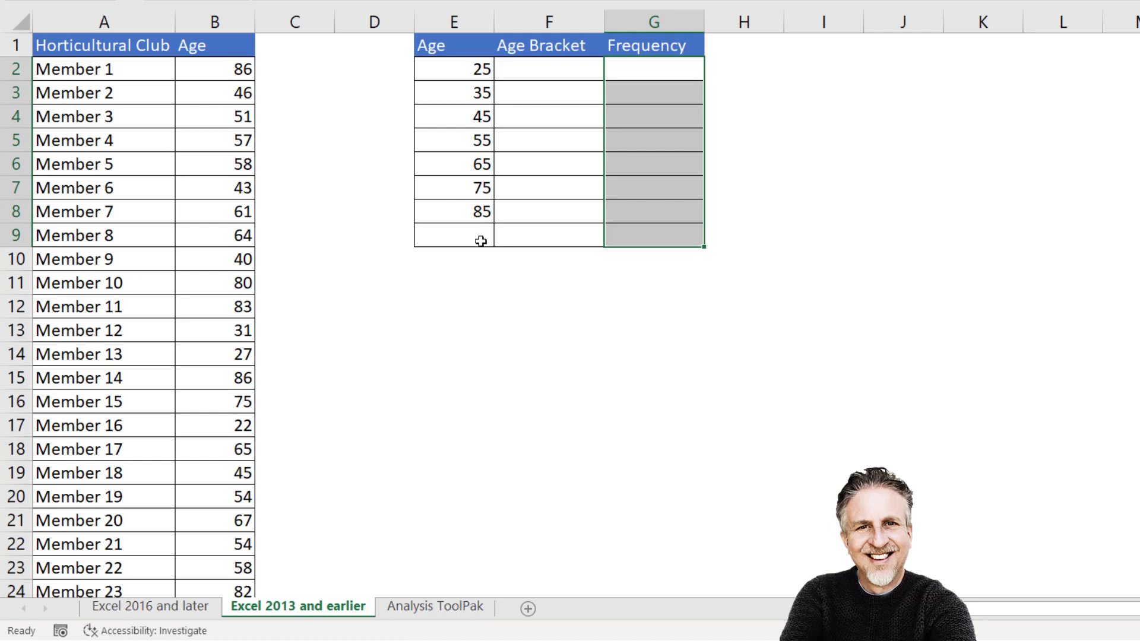
# Enter =FREQUENCY(B2:B50,E2:E8) as an array formula across G2:G9
pyautogui.write('=fr')
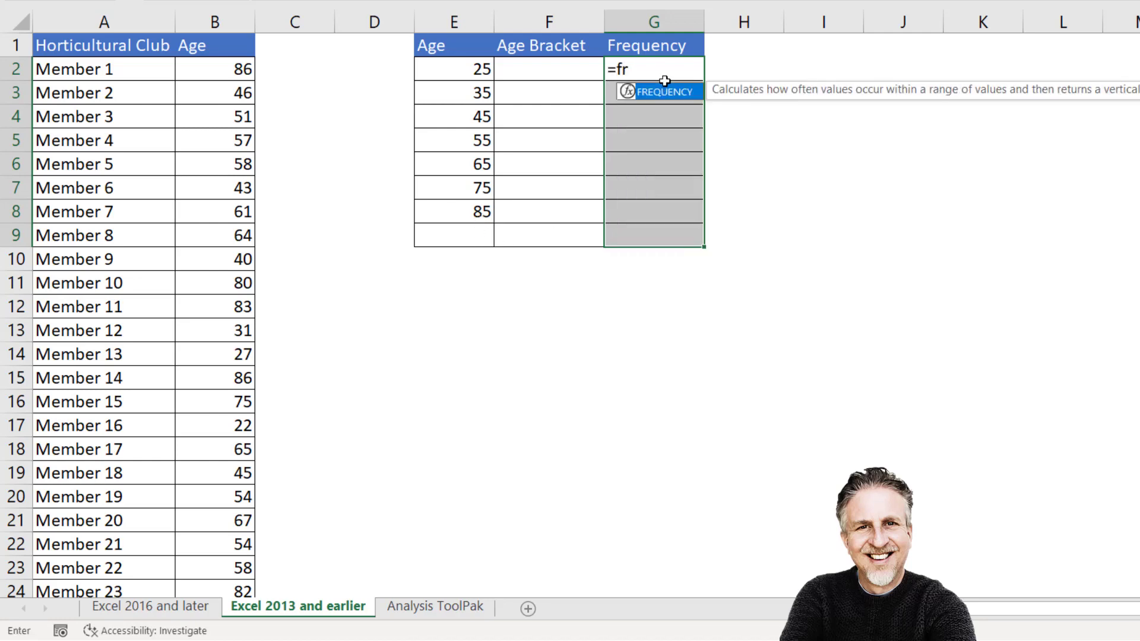
pyautogui.doubleClick(651, 96)
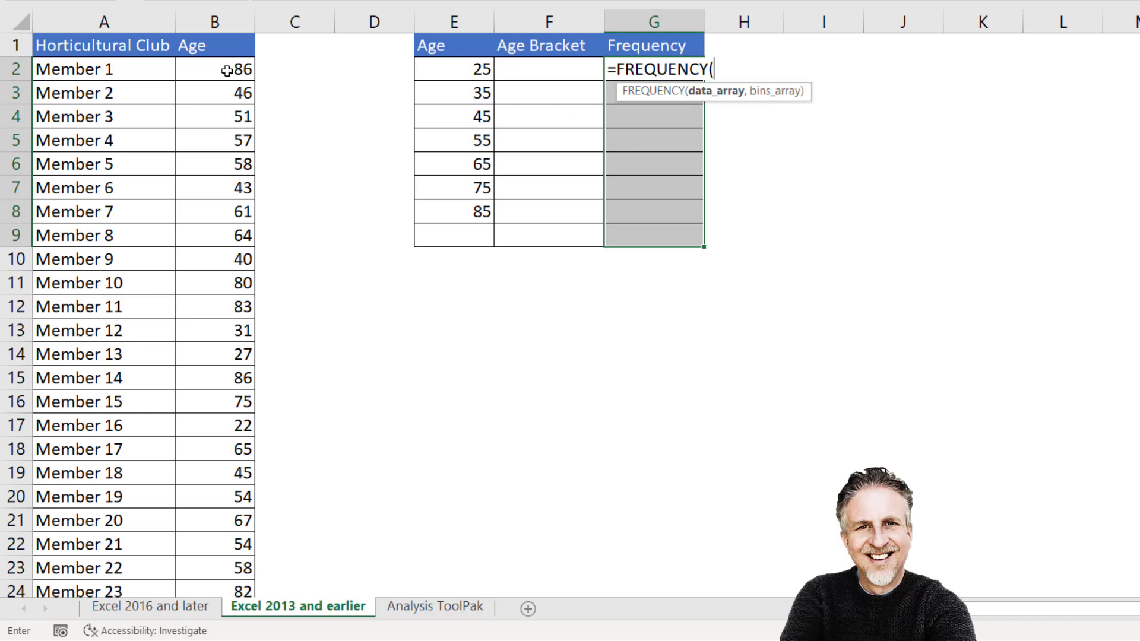
pyautogui.click(227, 70)
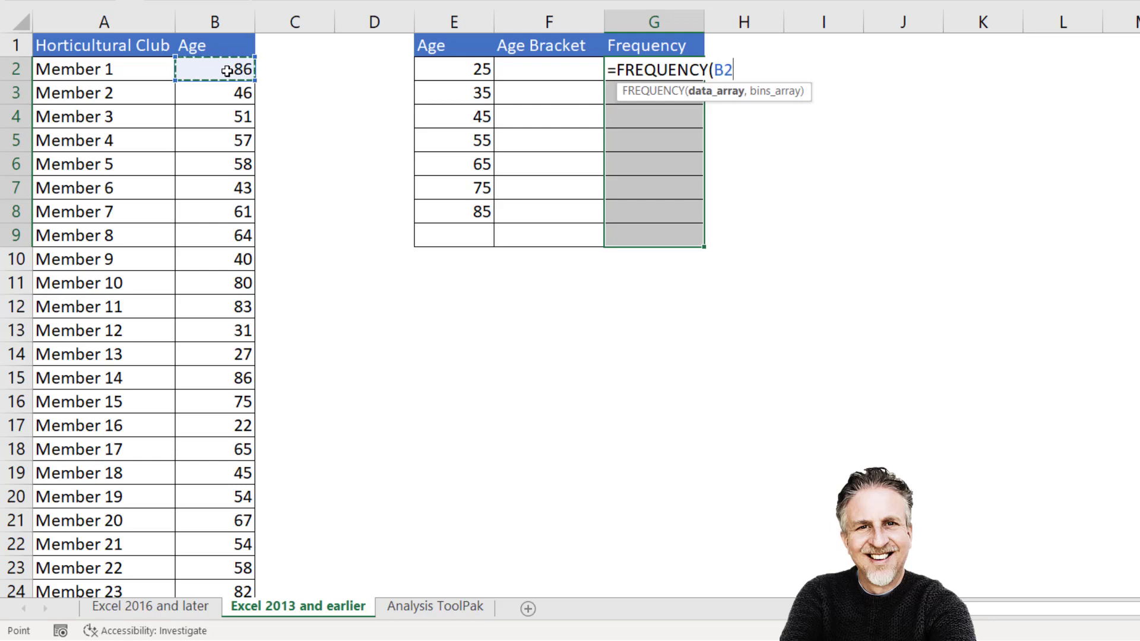
pyautogui.hotkey('ctrl', 'shift', 'Down')
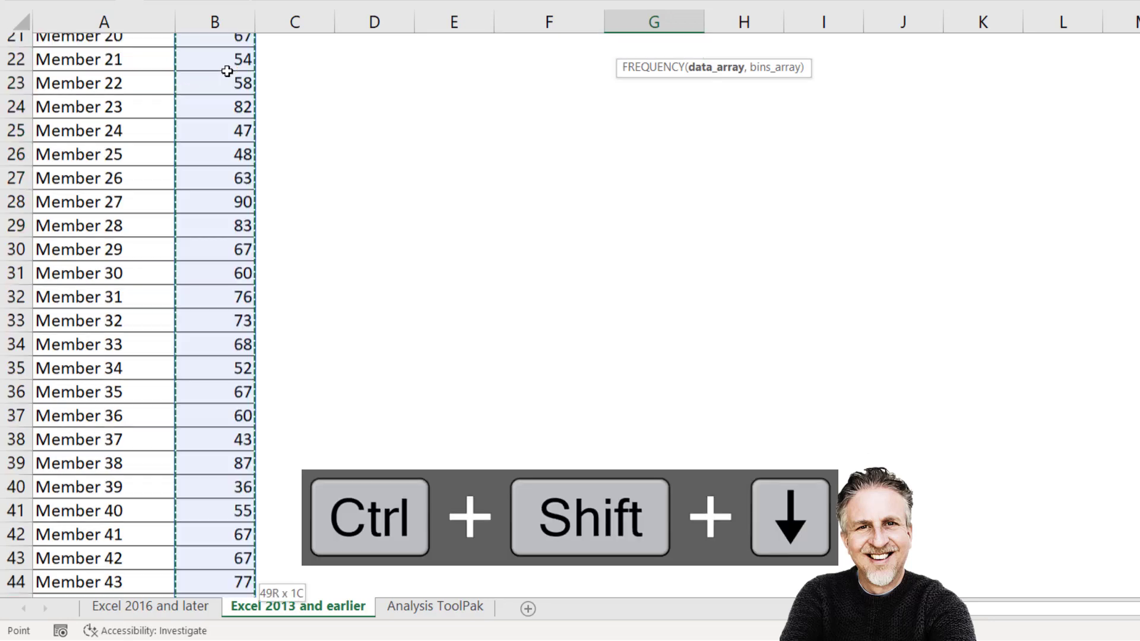
pyautogui.hotkey('ctrl', 'BackSpace')
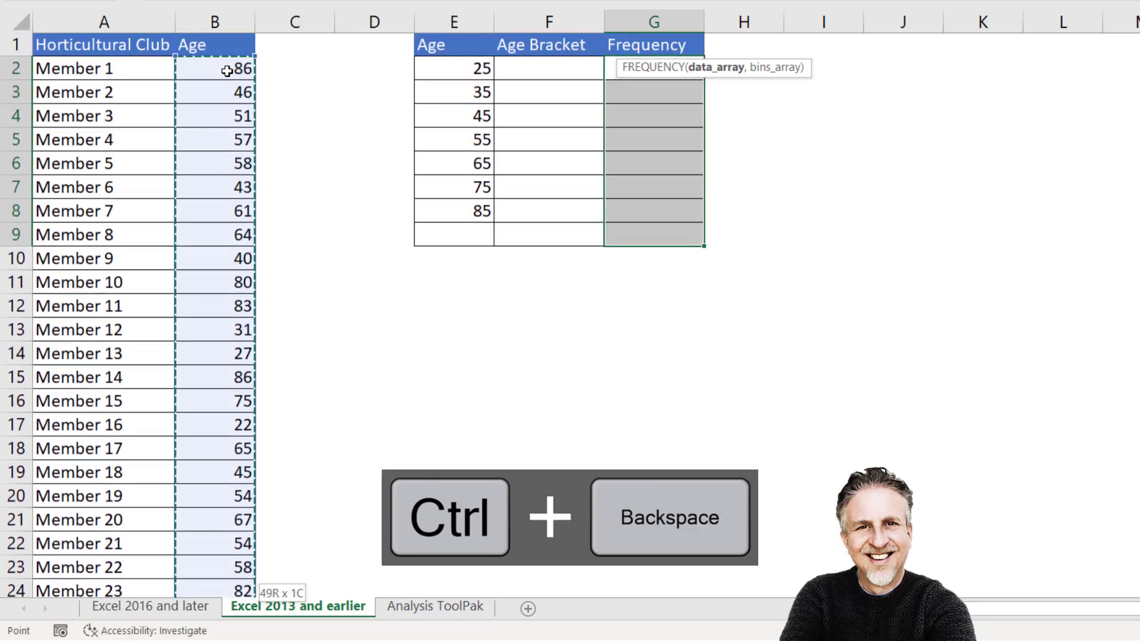
pyautogui.moveTo(704, 86); pyautogui.dragTo(795, 122)
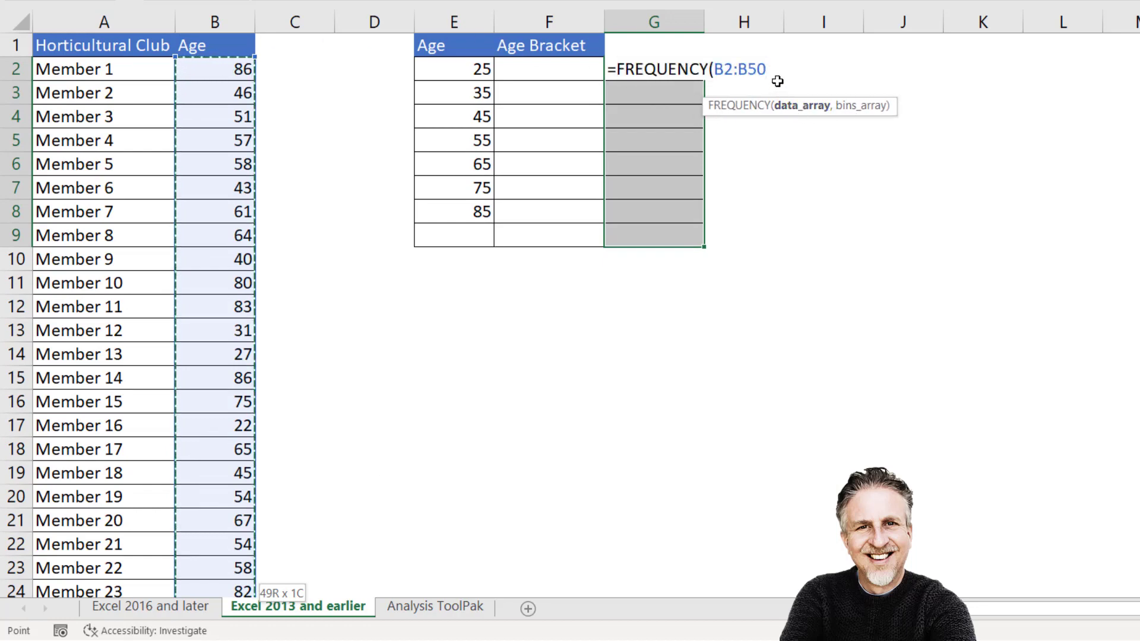
pyautogui.write(',')
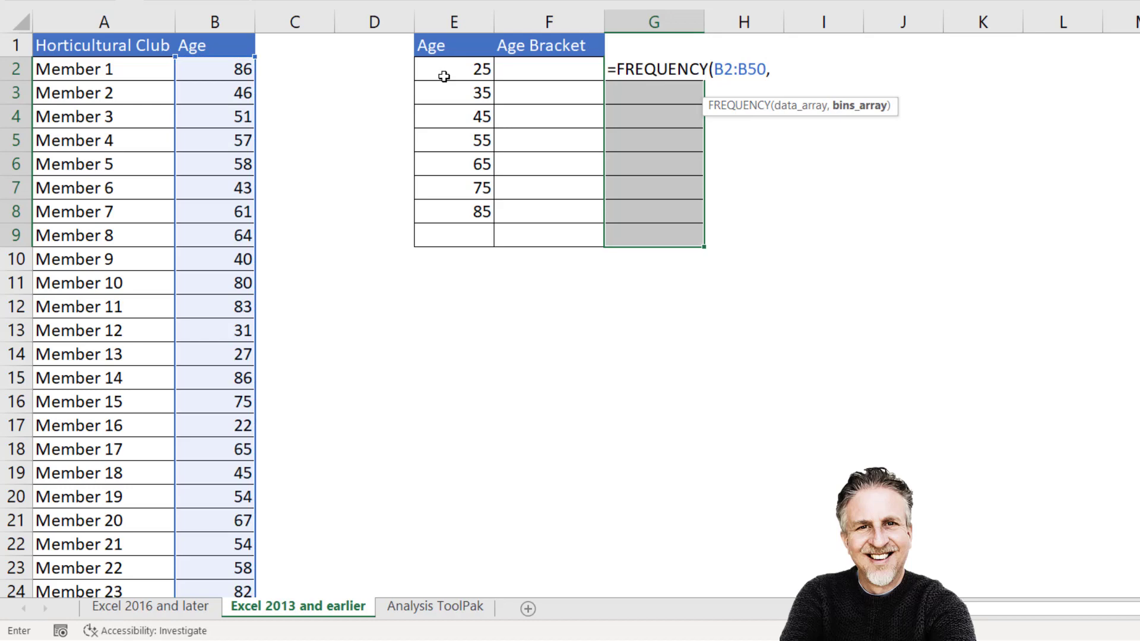
pyautogui.moveTo(444, 71); pyautogui.dragTo(460, 210)
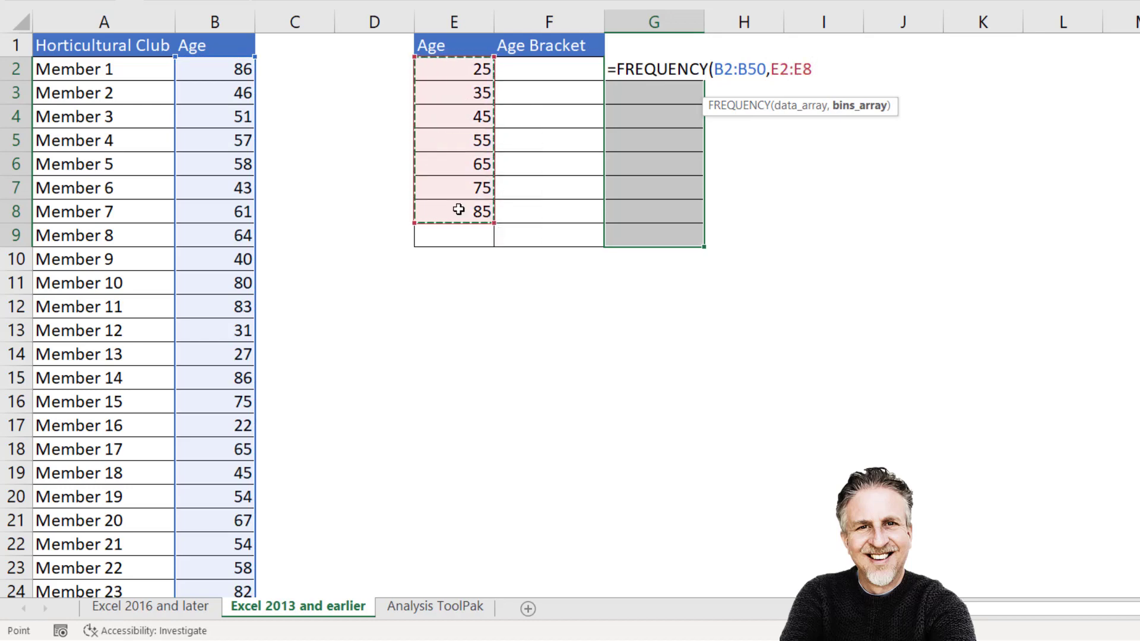
pyautogui.write(')')
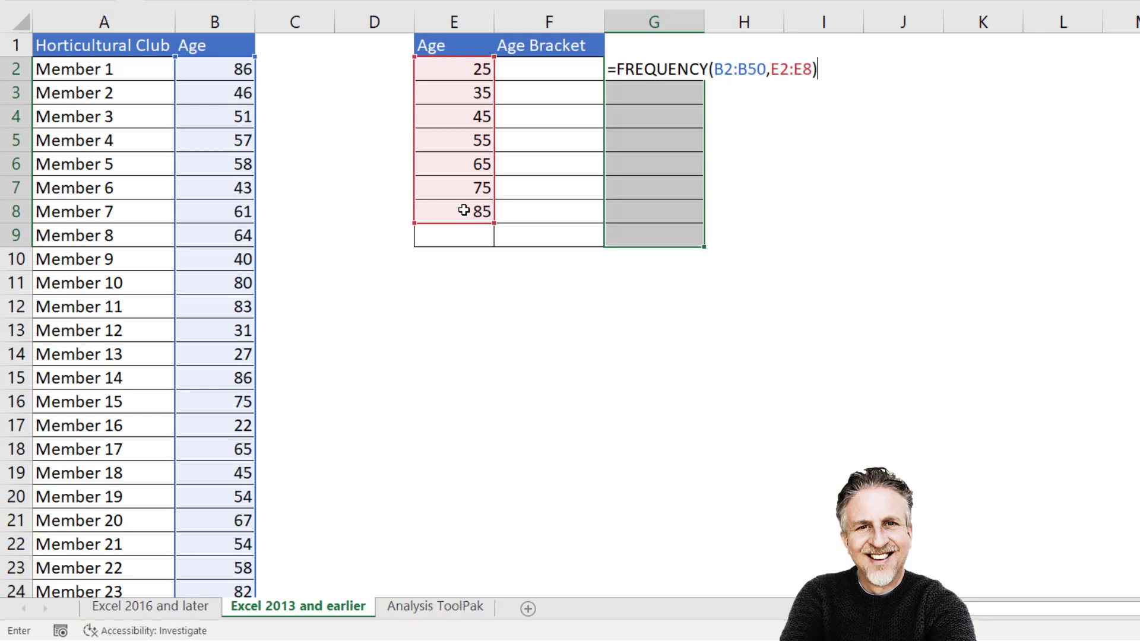
pyautogui.hotkey('ctrl', 'shift', 'Return')
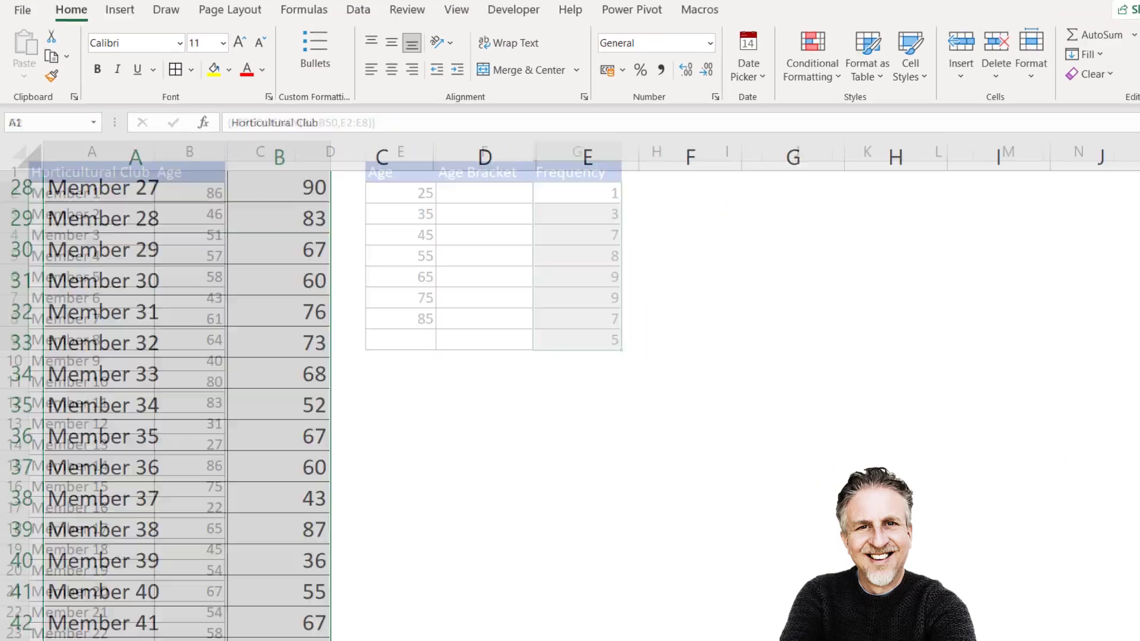
pyautogui.scroll(9, 314, 481)
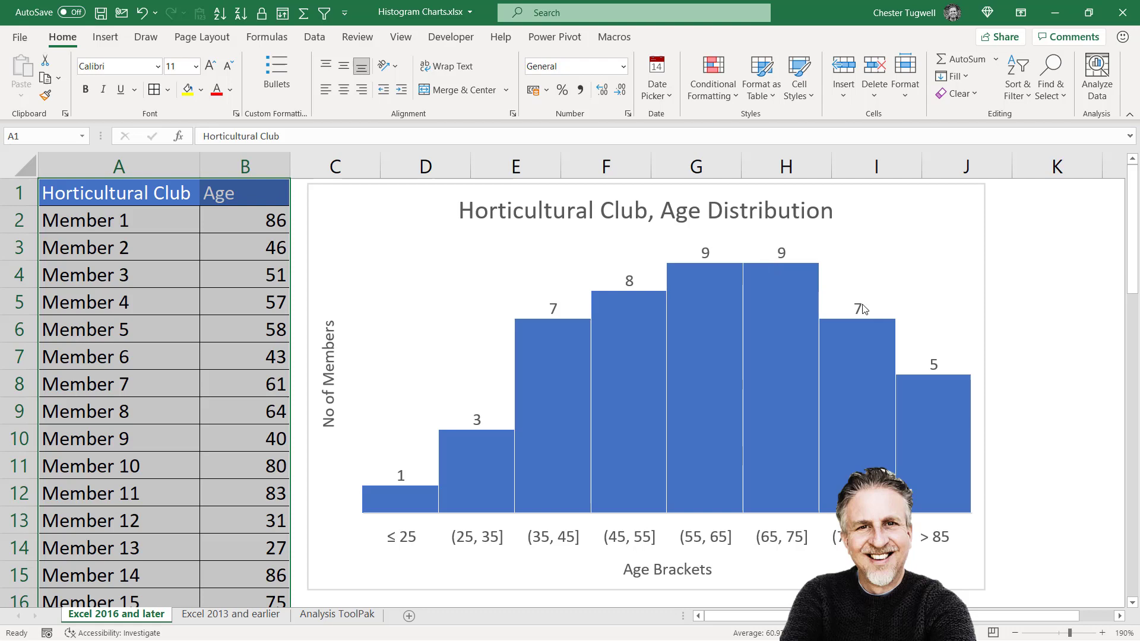
pyautogui.click(230, 615)
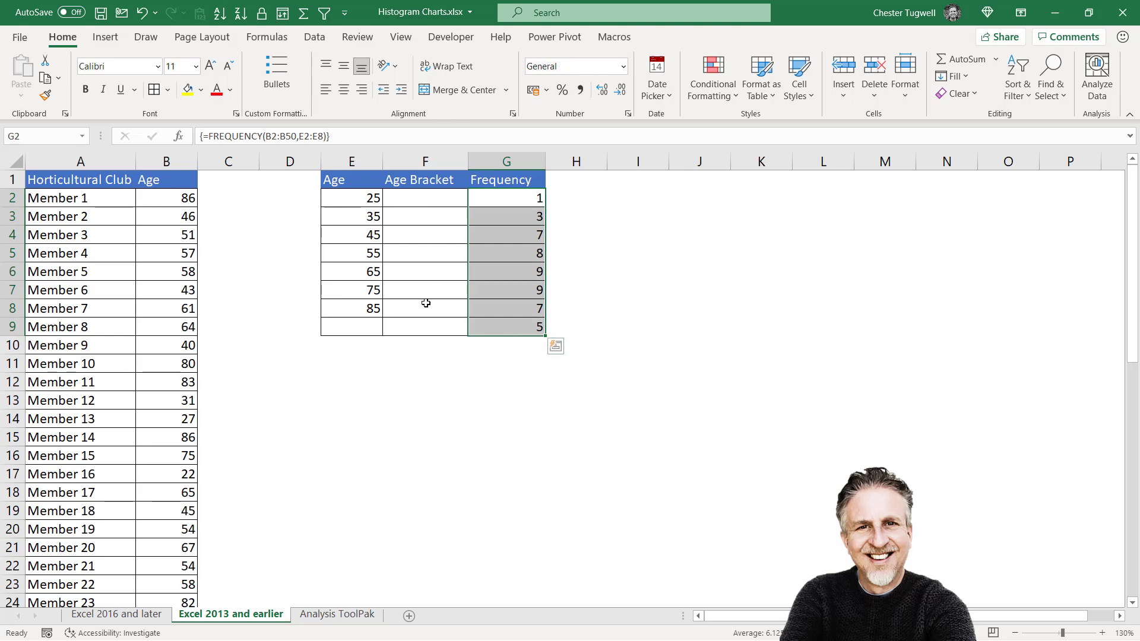
pyautogui.hotkey('ctrl', 'pageup')
# Label F2 '<=25', then build the 26-35 bracket formula from bin limits E2 and E3
pyautogui.click(416, 201)
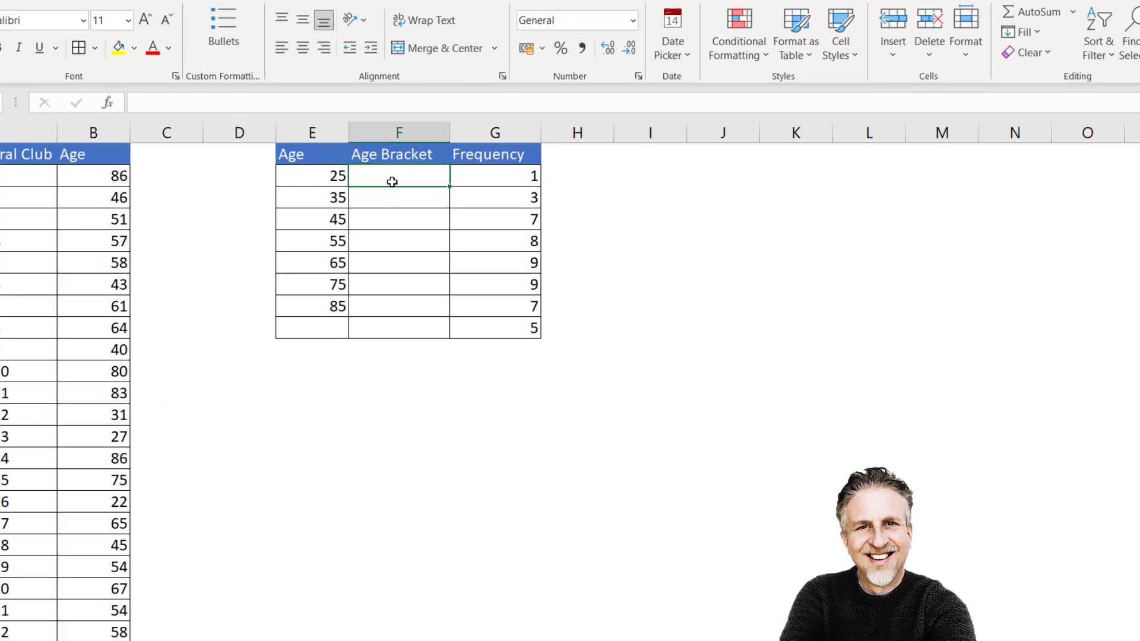
pyautogui.write('<')
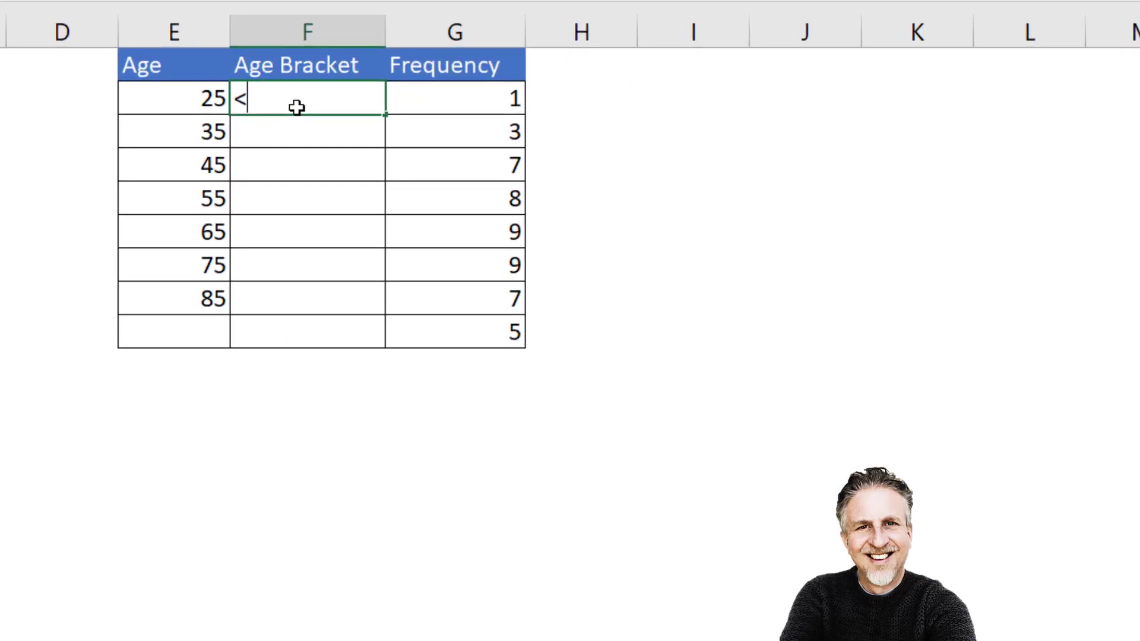
pyautogui.write('=25')
pyautogui.press('Return')
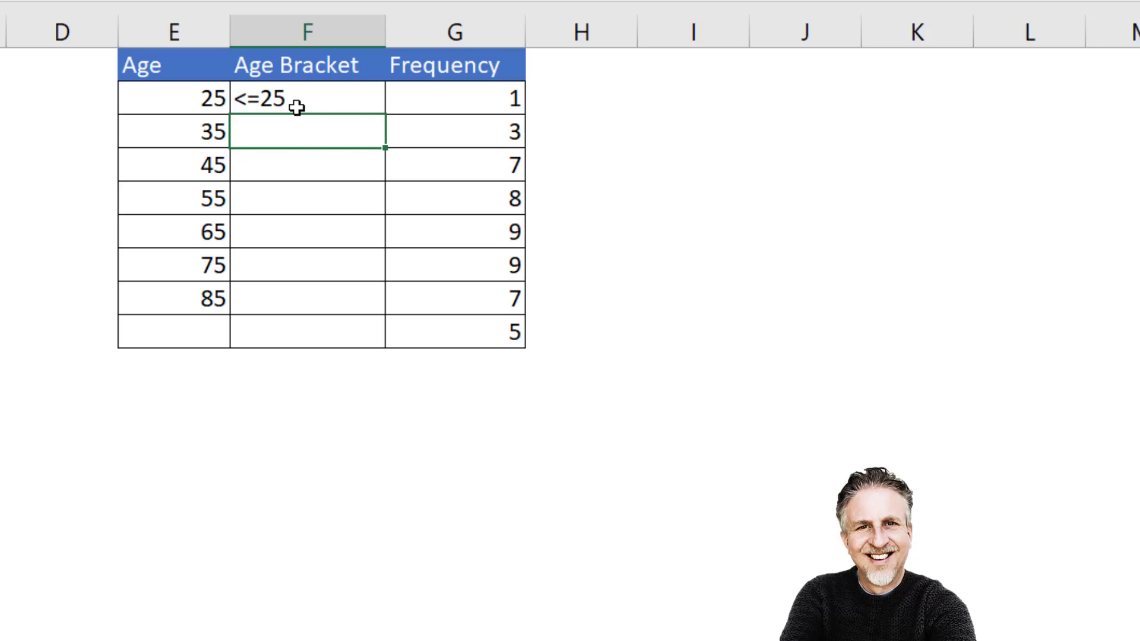
pyautogui.write('=')
pyautogui.click(213, 98)
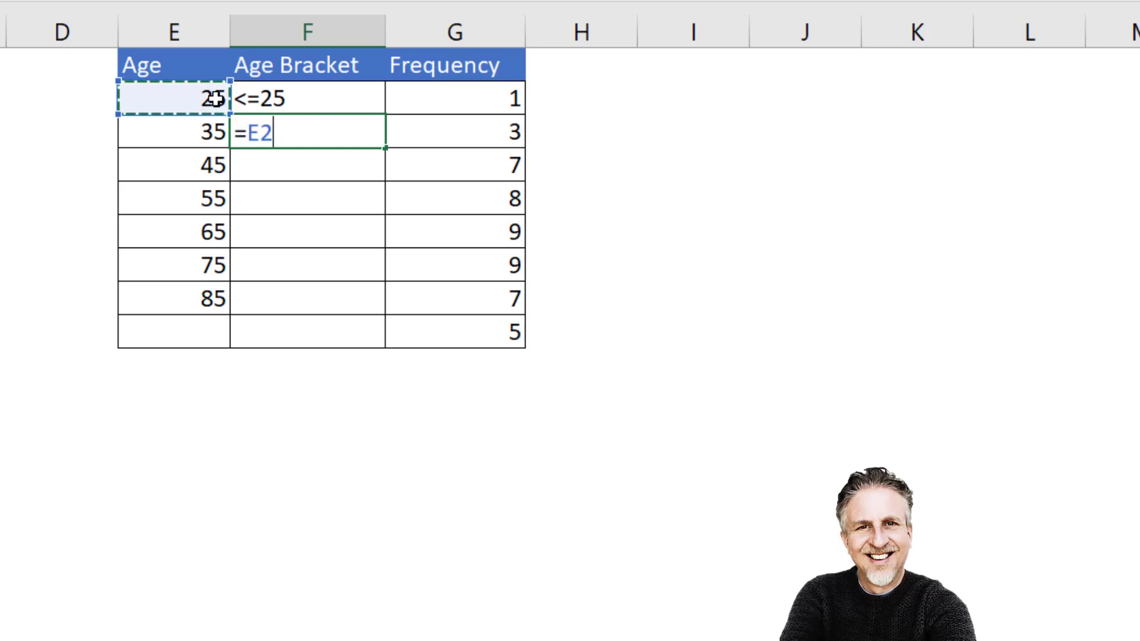
pyautogui.write('+1')
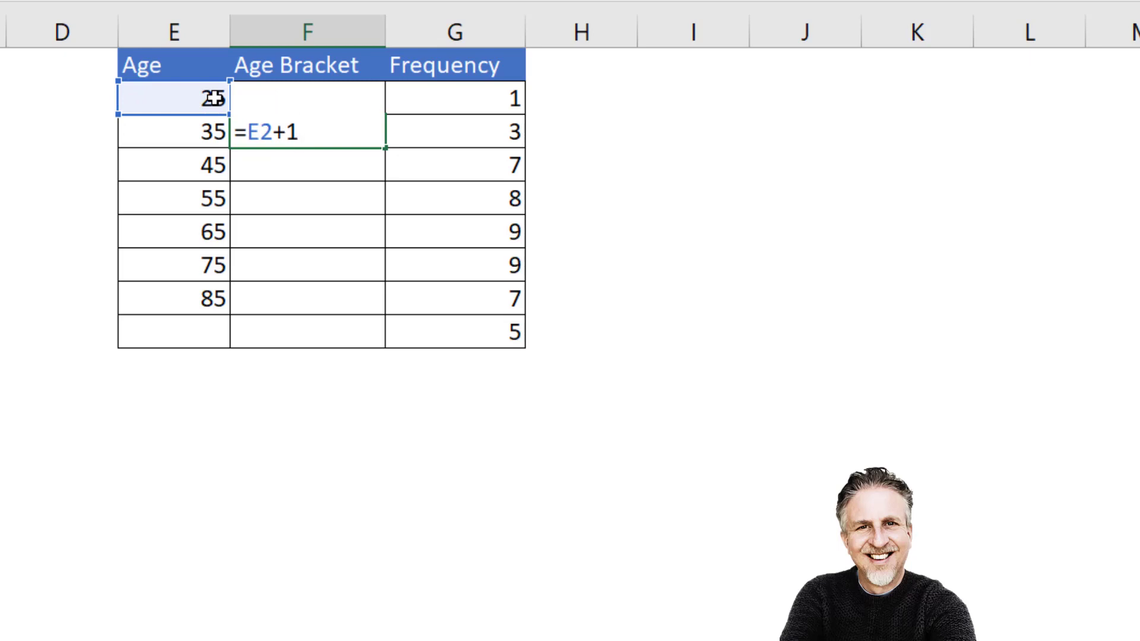
pyautogui.write('&"-"')
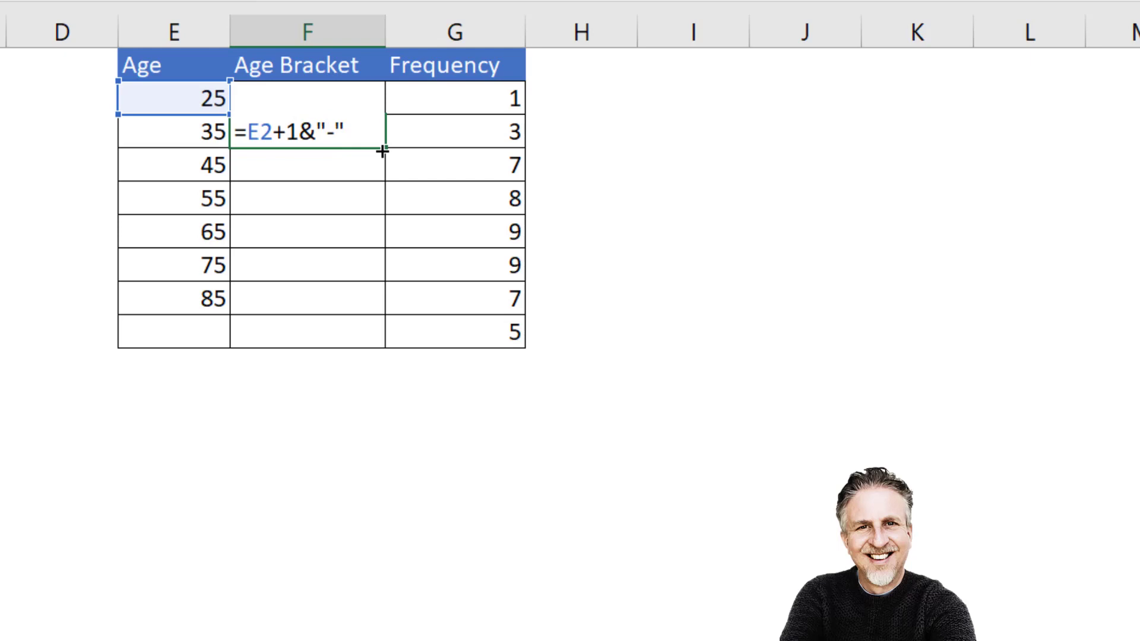
pyautogui.write('&')
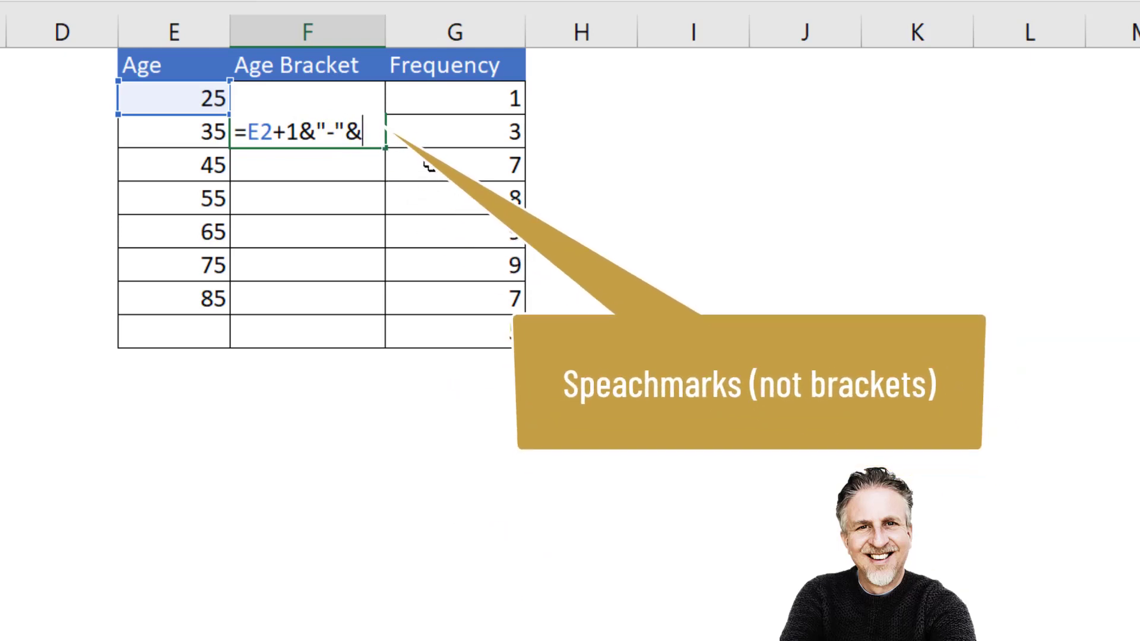
pyautogui.click(189, 134)
pyautogui.press('Return')
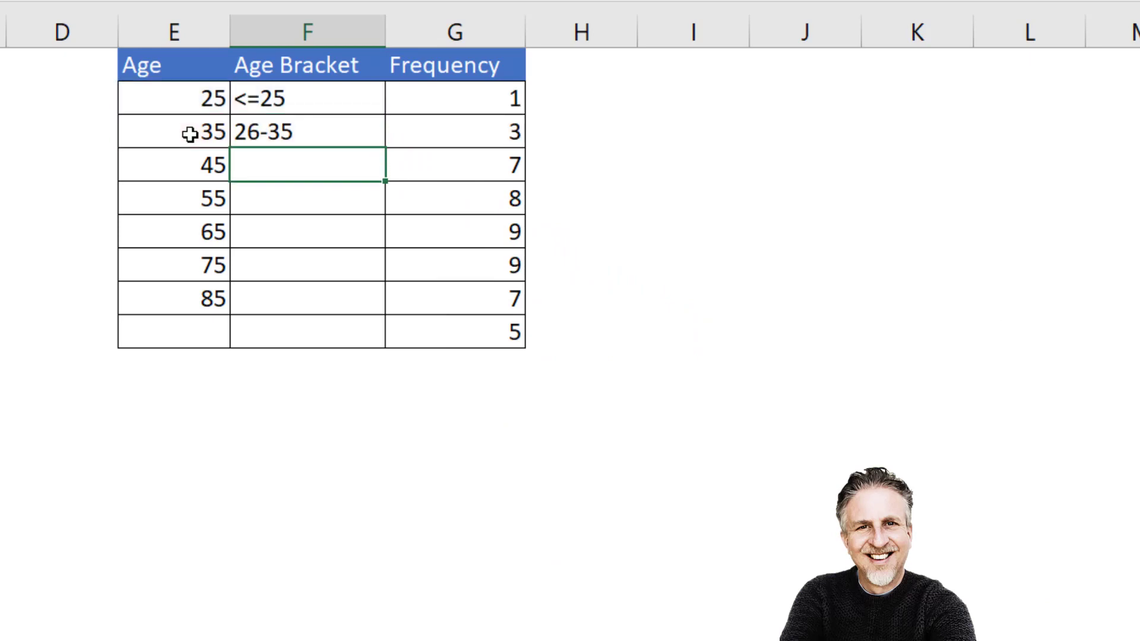
# Fill the bracket formula down through 76-85 and label the final row '>85'
pyautogui.click(344, 138)
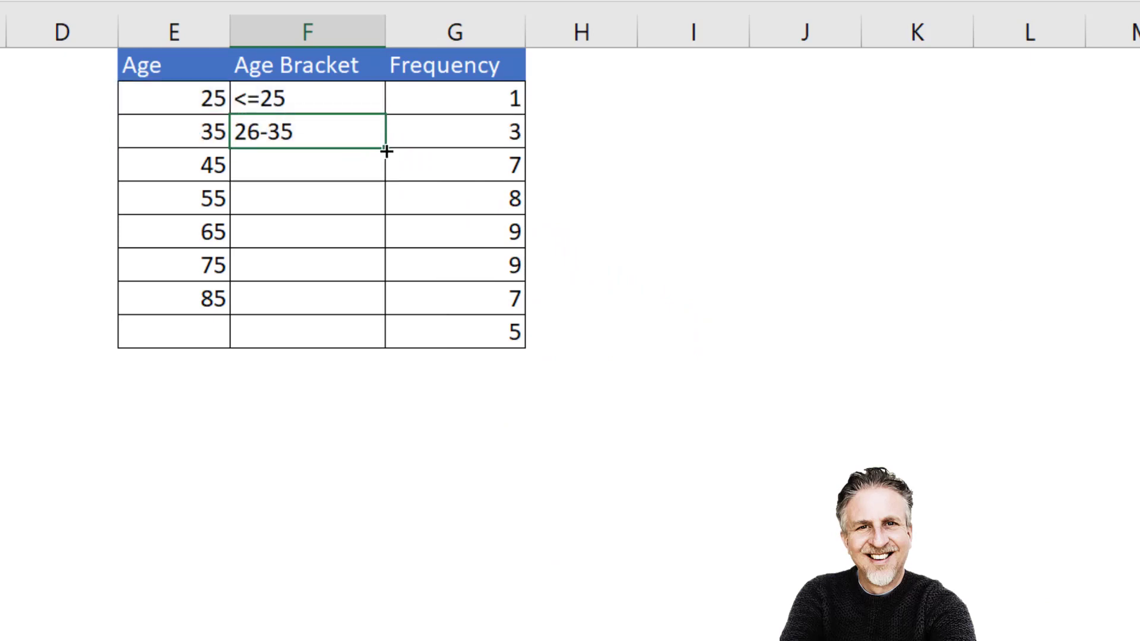
pyautogui.moveTo(386, 151); pyautogui.dragTo(357, 304)
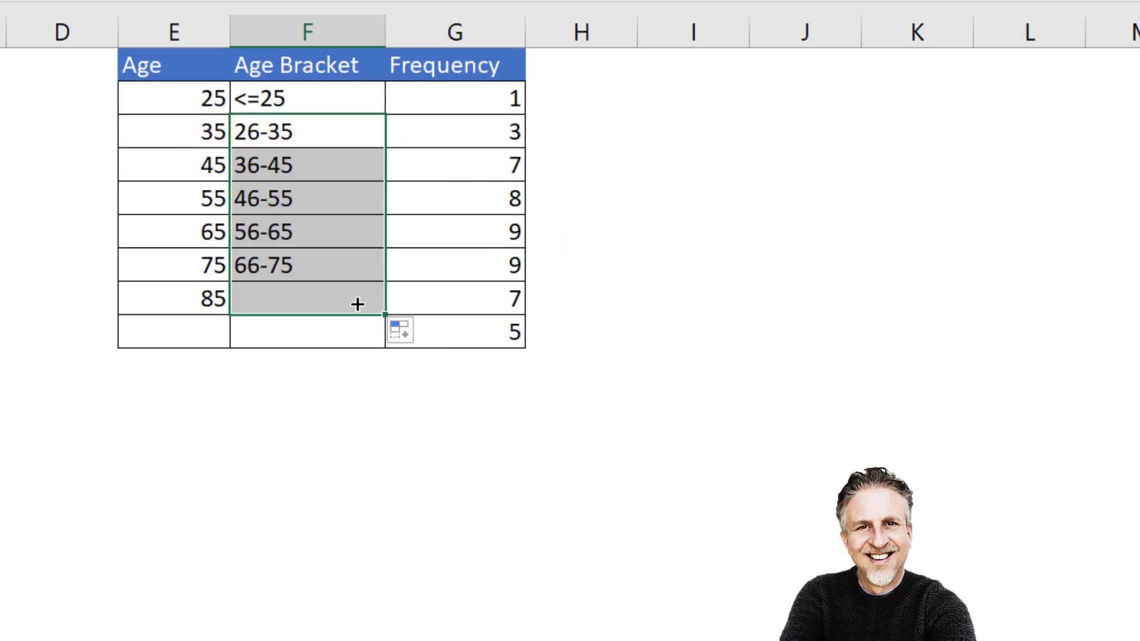
pyautogui.click(292, 339)
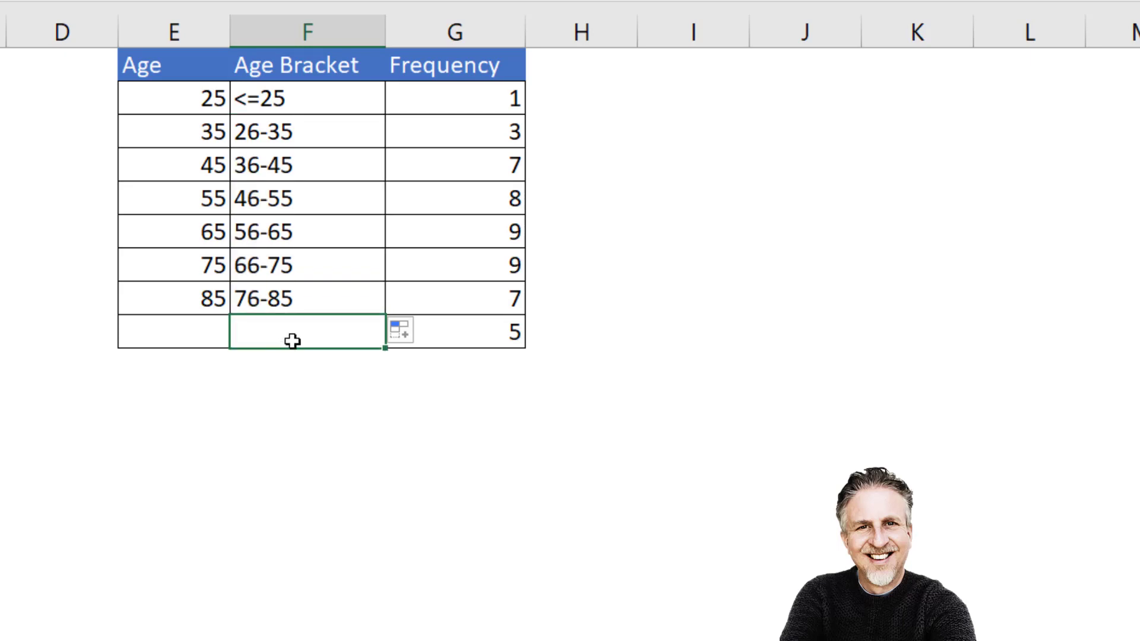
pyautogui.write('>85')
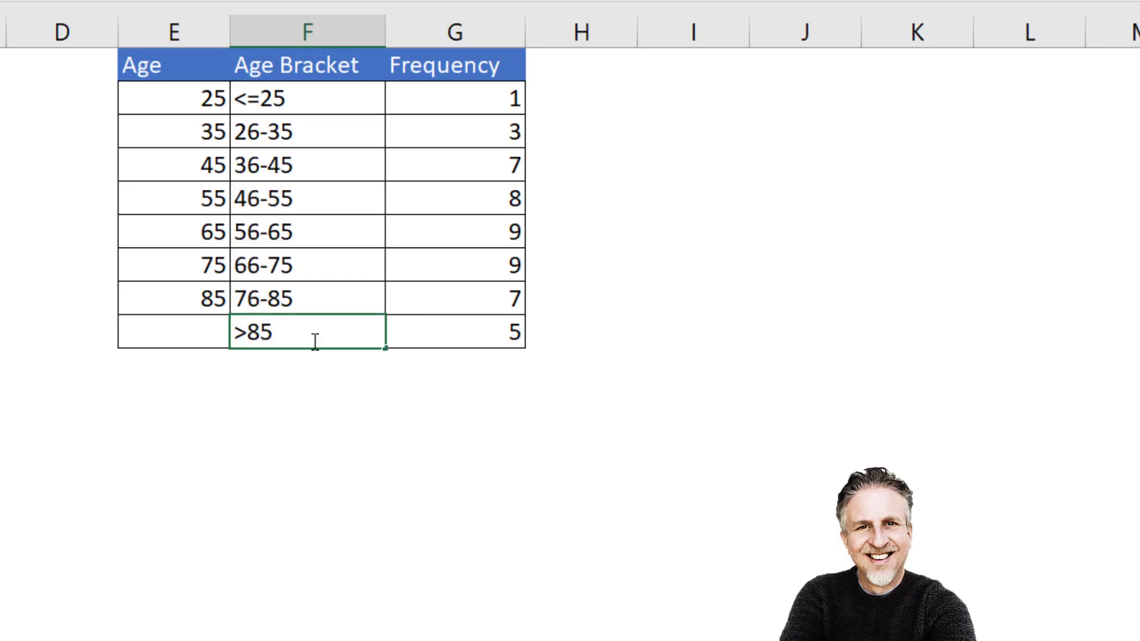
pyautogui.click(444, 403)
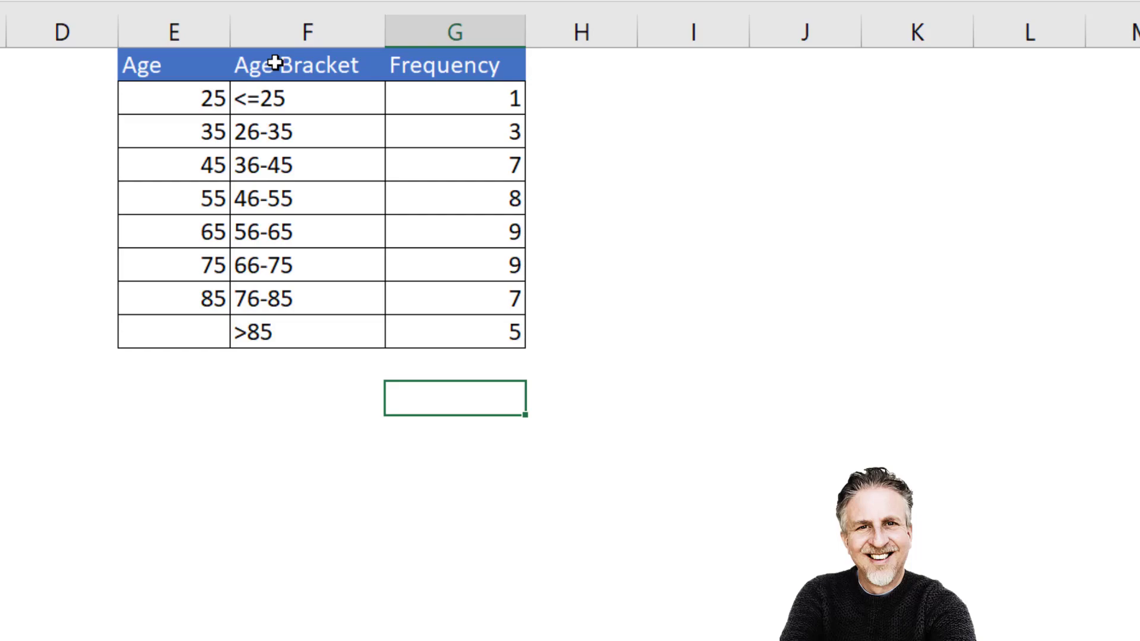
# Insert a 2-D clustered column chart of the Age Bracket and Frequency columns
pyautogui.moveTo(285, 68)
pyautogui.mouseDown()
pyautogui.moveTo(514, 97)
pyautogui.moveTo(481, 328)
pyautogui.mouseUp()
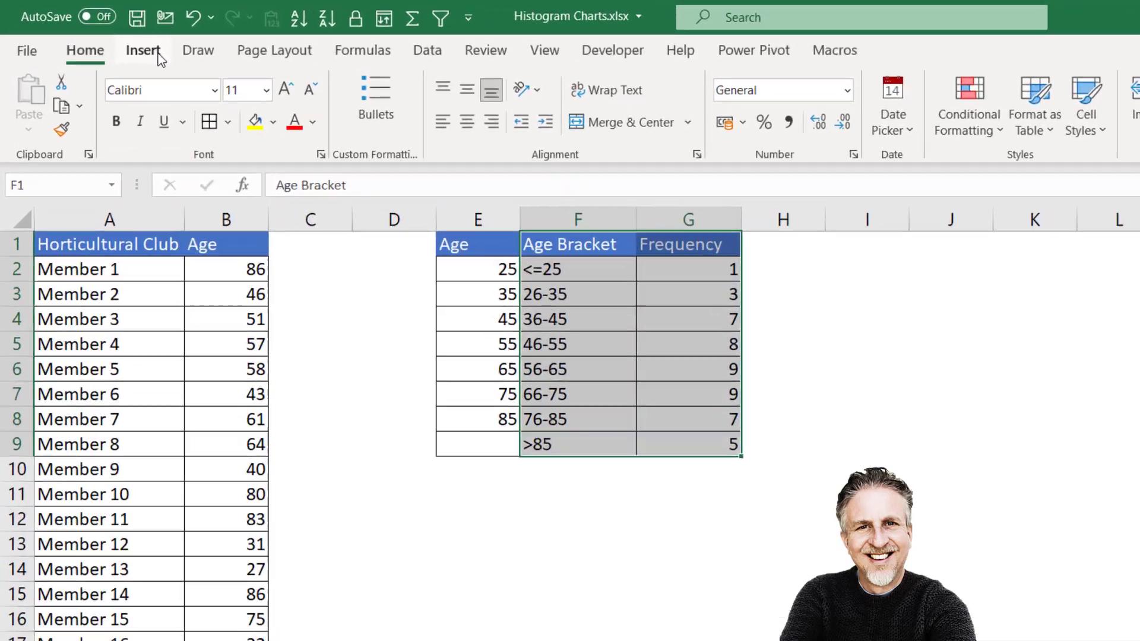
pyautogui.click(158, 54)
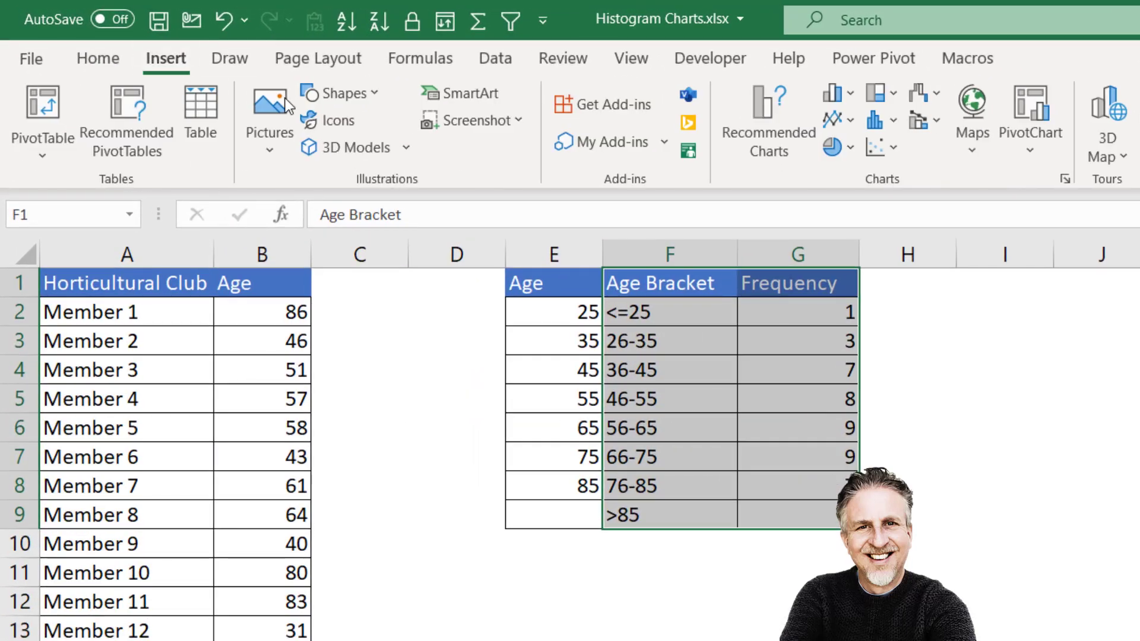
pyautogui.click(849, 89)
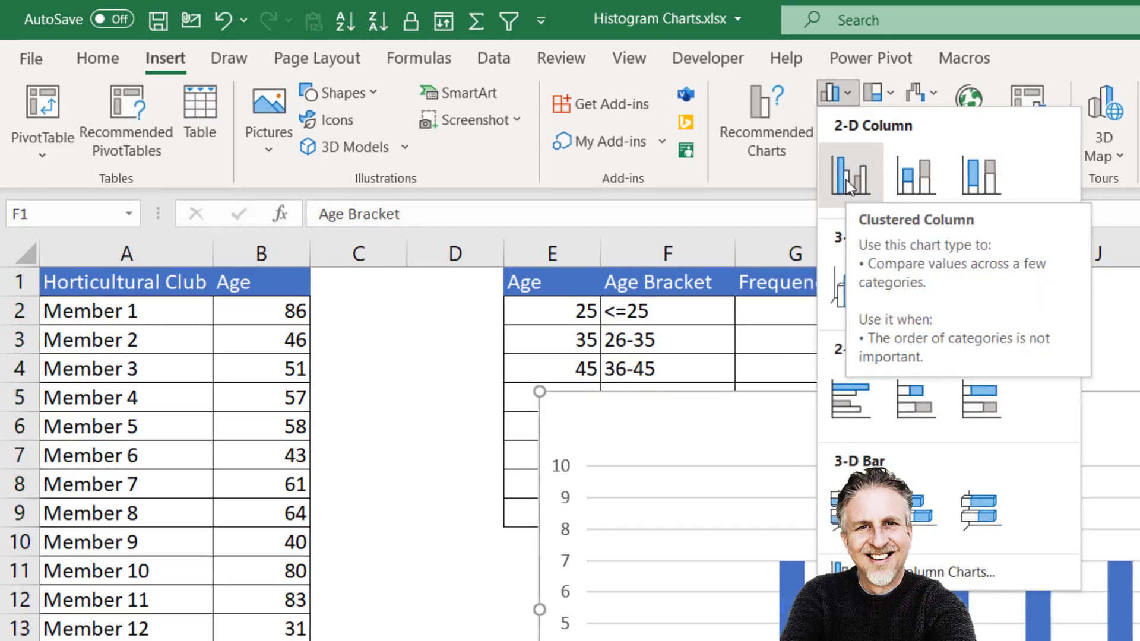
pyautogui.click(852, 186)
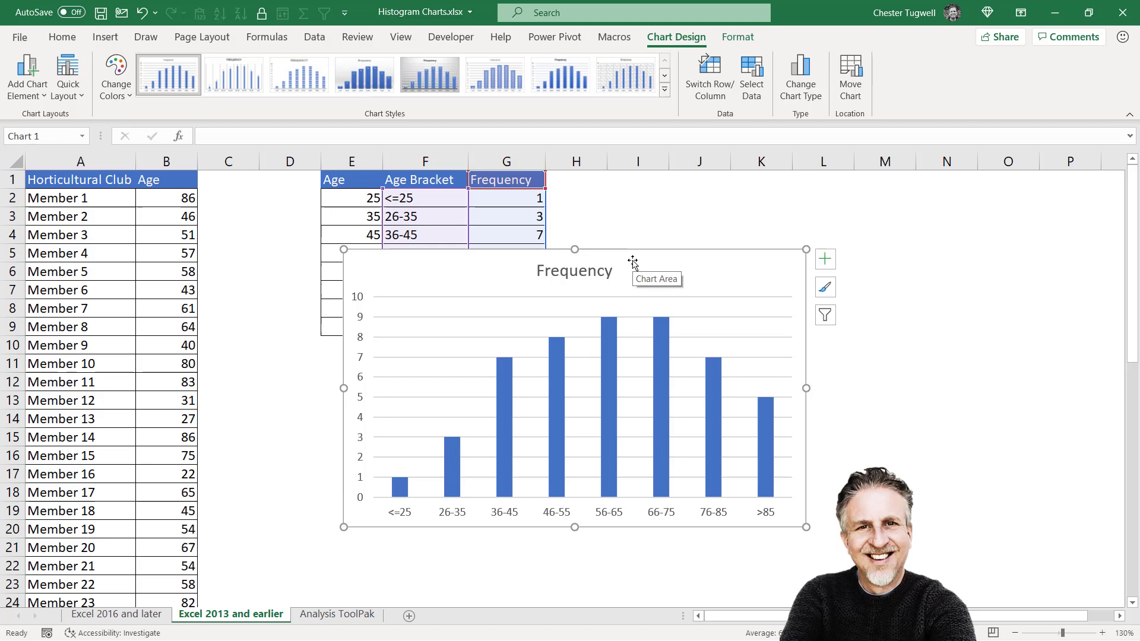
pyautogui.moveTo(631, 257)
pyautogui.mouseDown()
pyautogui.moveTo(688, 255)
pyautogui.moveTo(629, 266)
pyautogui.mouseUp()
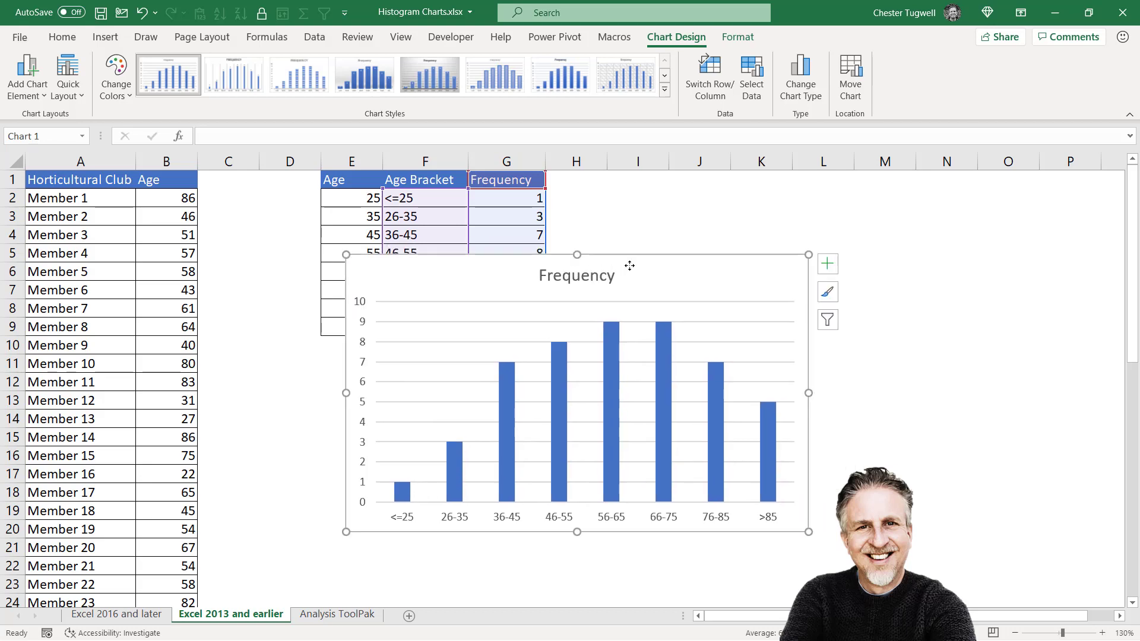
# Set the Frequency series gap width to 0% in Format Data Series
pyautogui.doubleClick(610, 382)
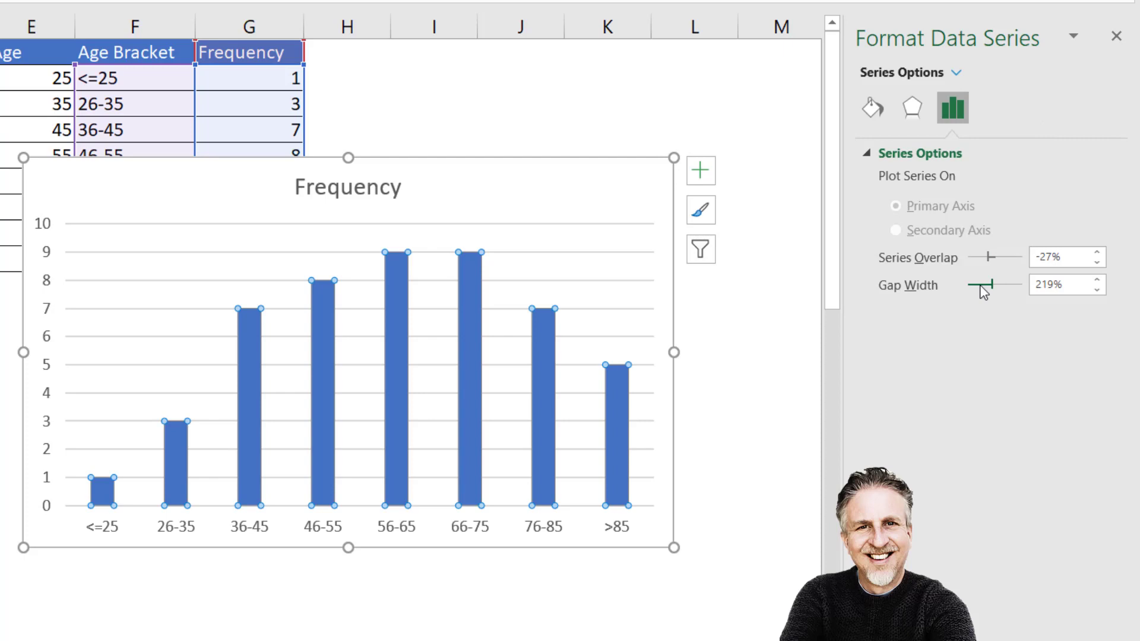
pyautogui.moveTo(991, 285); pyautogui.dragTo(960, 287)
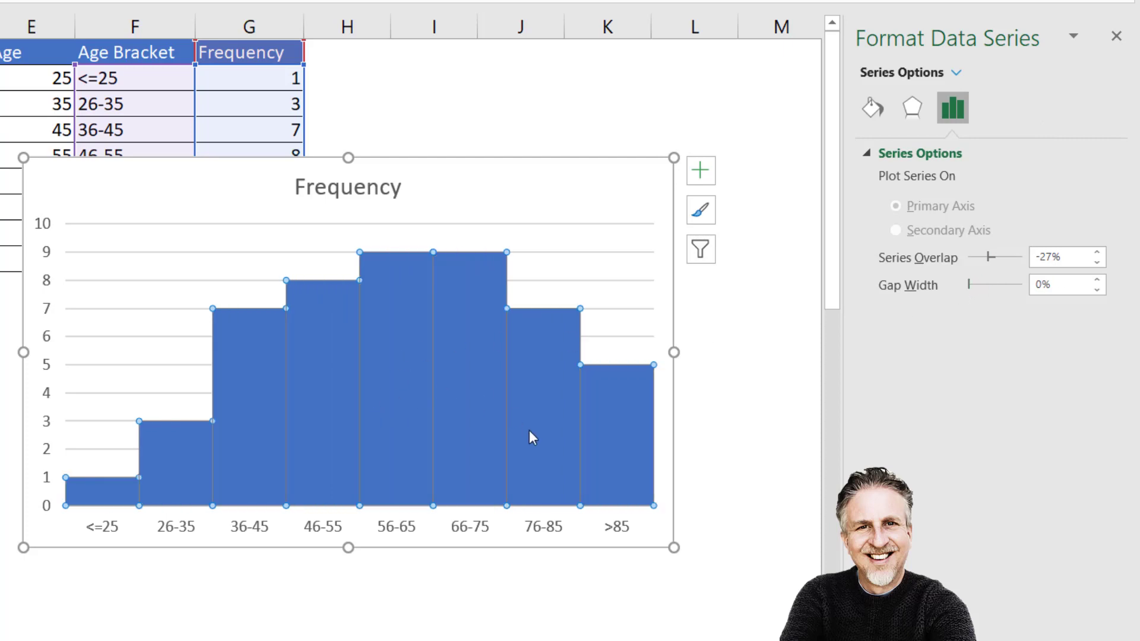
pyautogui.moveTo(532, 433)
# Turn on data labels and axis titles and remove the gridlines
pyautogui.click(699, 177)
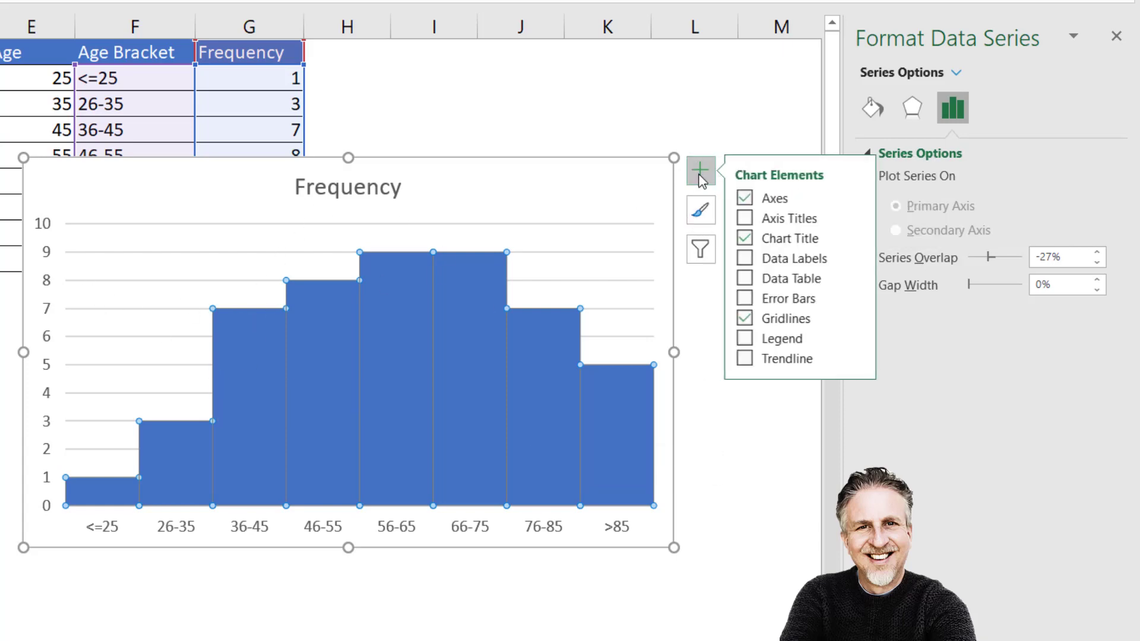
pyautogui.click(747, 260)
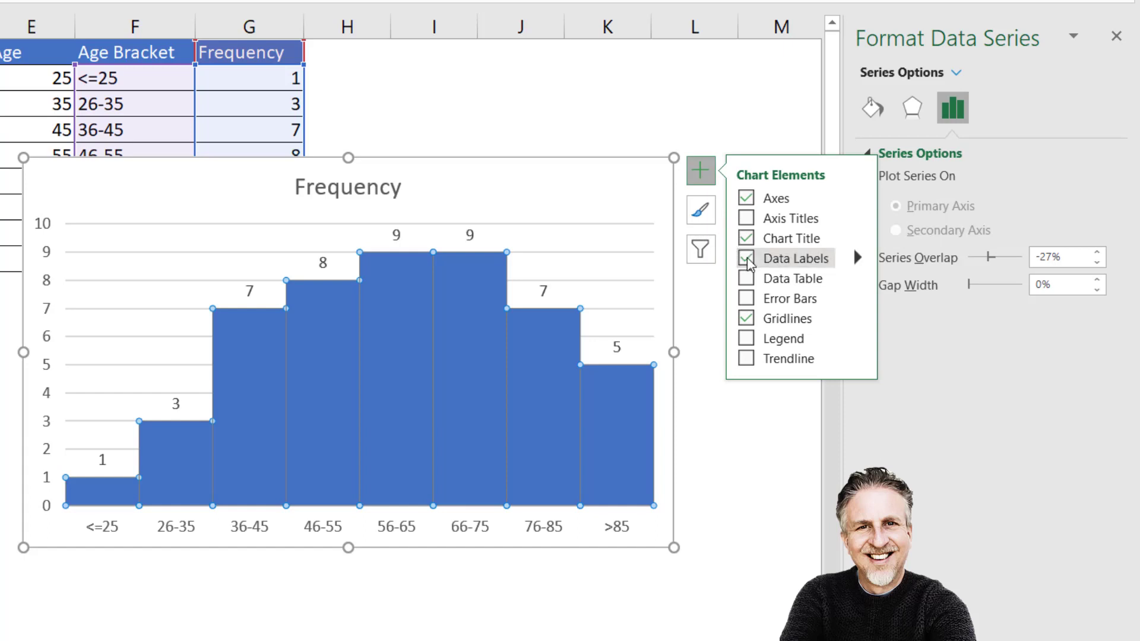
pyautogui.click(749, 320)
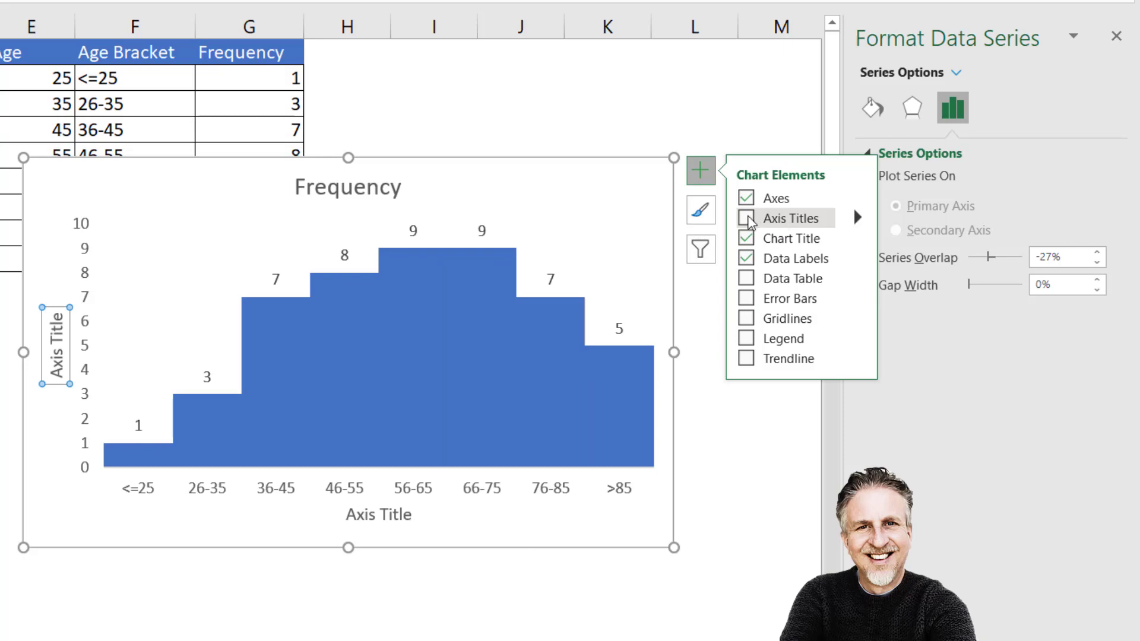
pyautogui.click(747, 218)
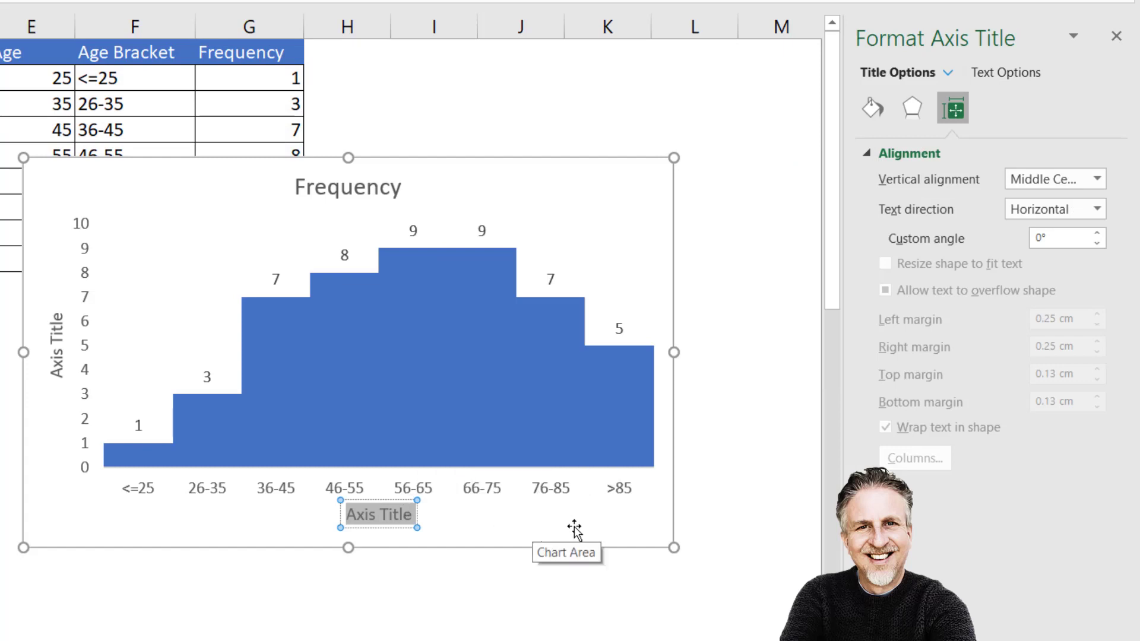
# Title the horizontal axis 'Age' and the vertical axis 'Number of Members'
pyautogui.write('Age')
pyautogui.tripleClick(57, 356)
pyautogui.write('Number of Men')
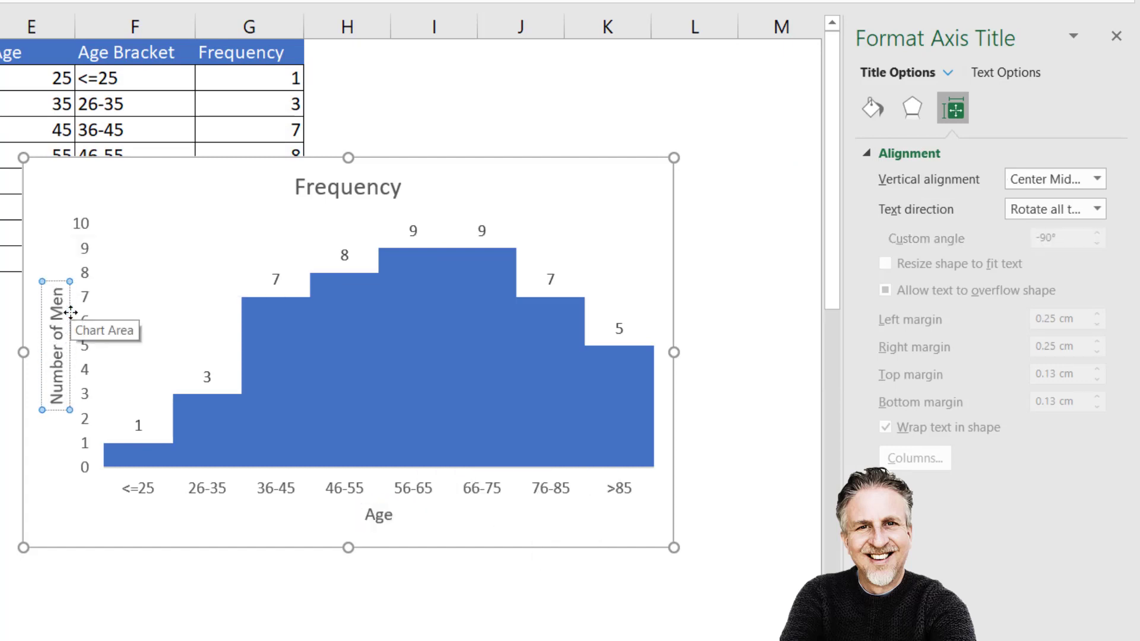
pyautogui.press('BackSpace')
pyautogui.write('mbers')
# Retitle the chart 'Horticultural Club - Age Distribution'
pyautogui.click(293, 181)
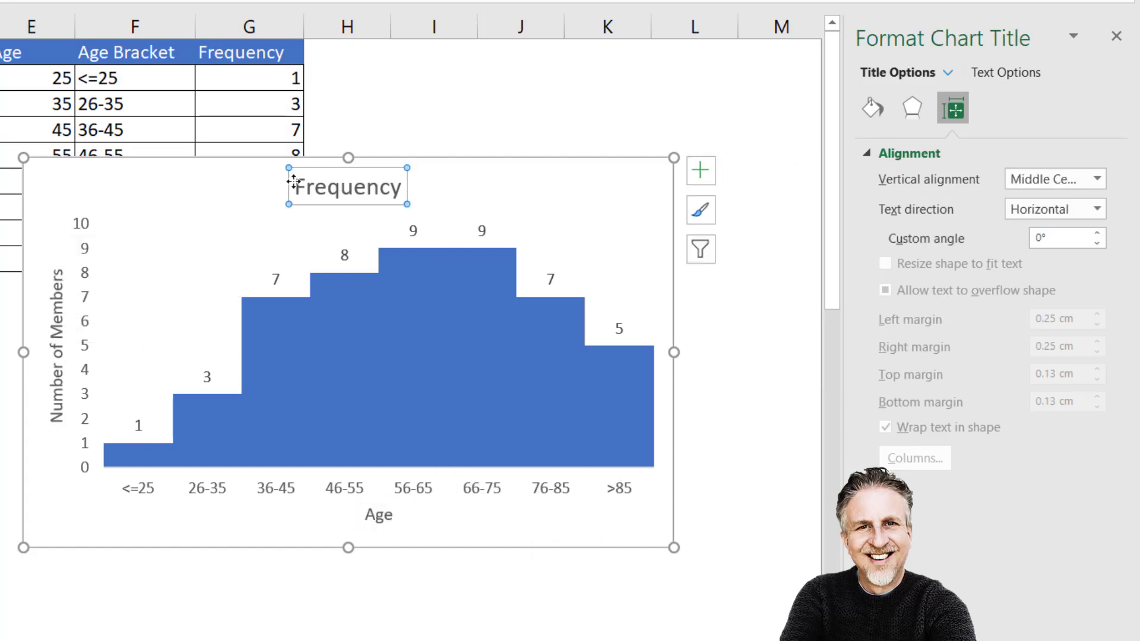
pyautogui.tripleClick(396, 196)
pyautogui.write('Horticultu')
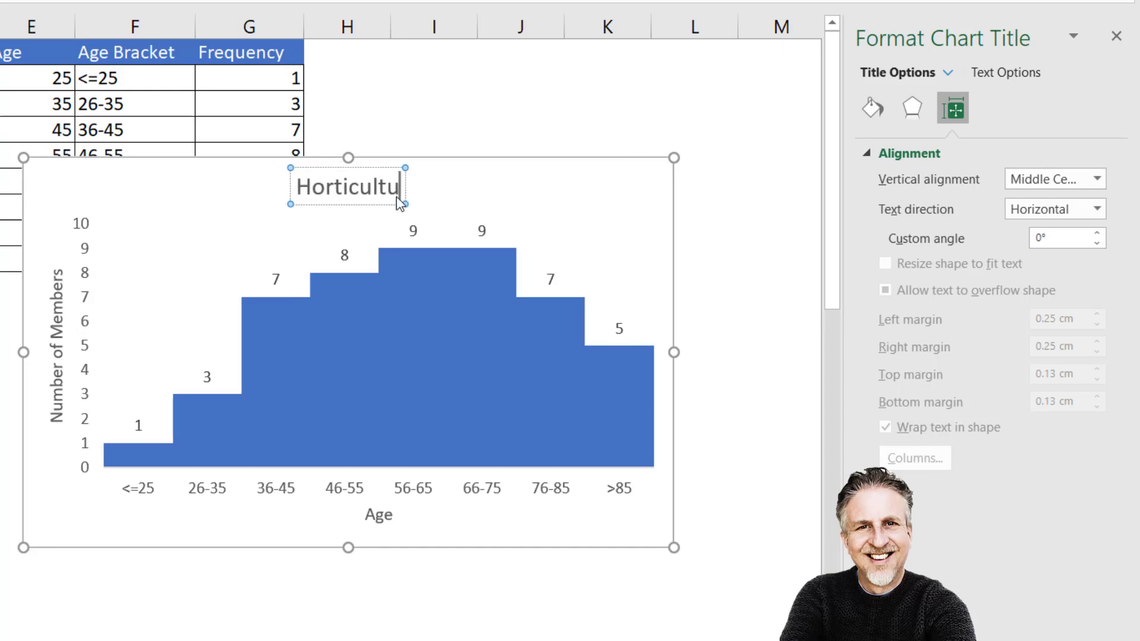
pyautogui.write('ral Club - Age Distribut')
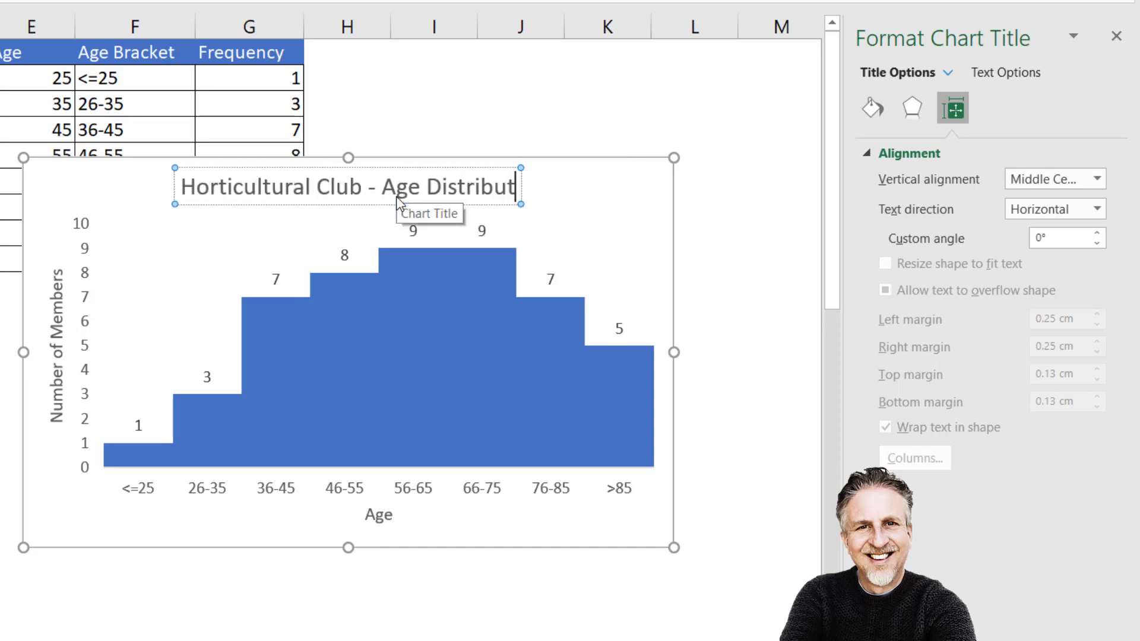
pyautogui.write('ion')
pyautogui.click(694, 153)
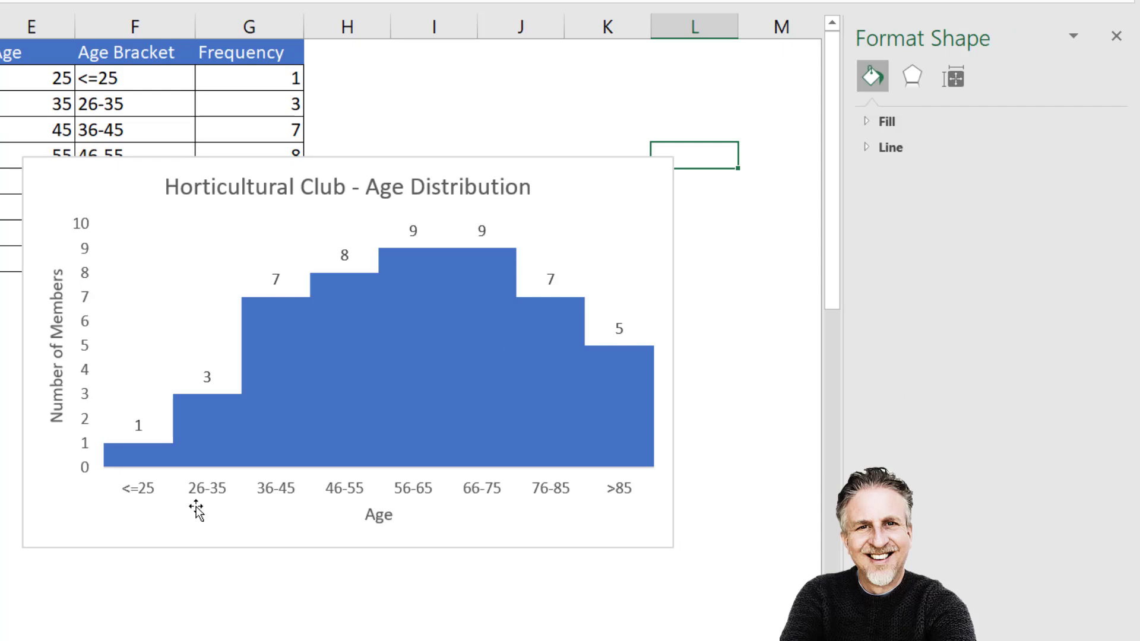
# Select the finished age-distribution chart's whole chart area
pyautogui.click(183, 242)
pyautogui.click(120, 195)
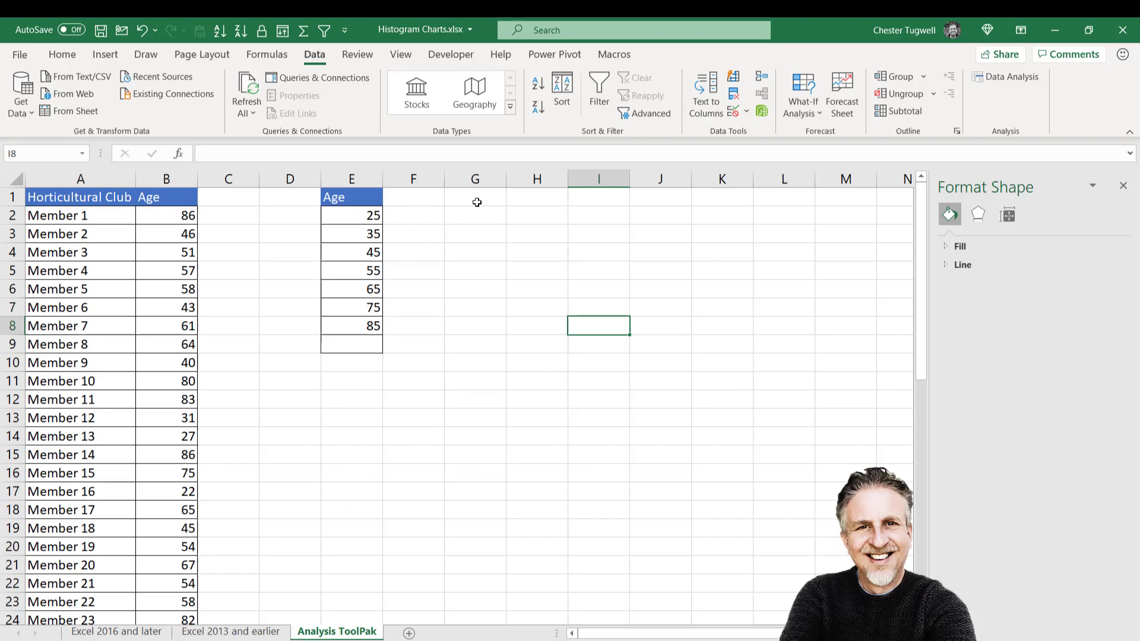
# Enable the Analysis ToolPak via File > Options > Add-ins > Excel Add-ins
pyautogui.click(20, 54)
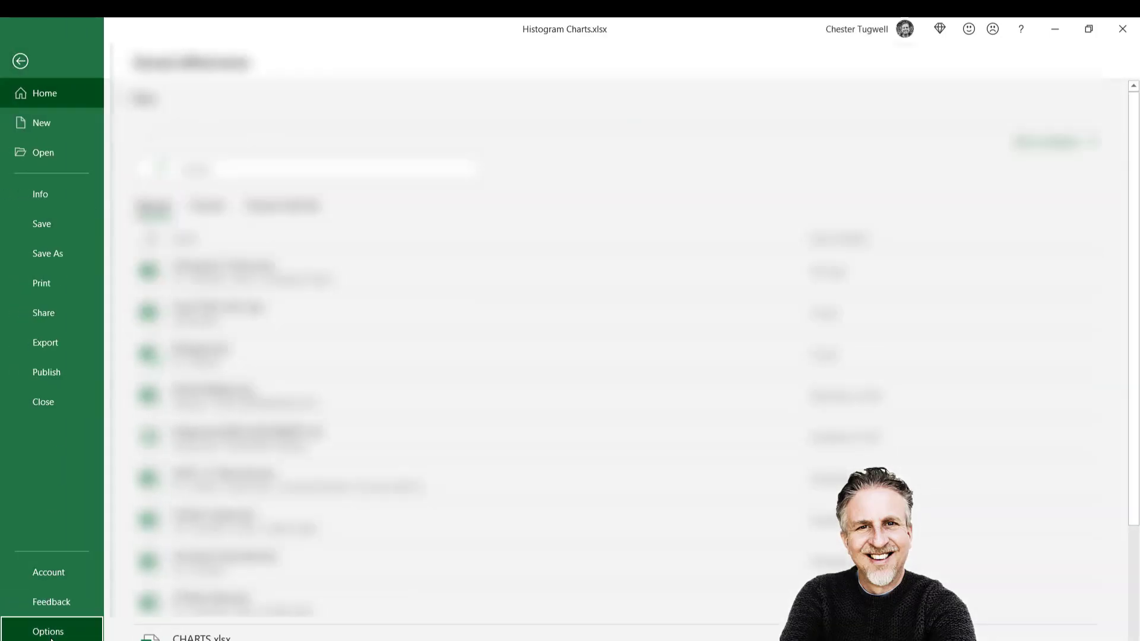
pyautogui.click(48, 632)
pyautogui.click(299, 329)
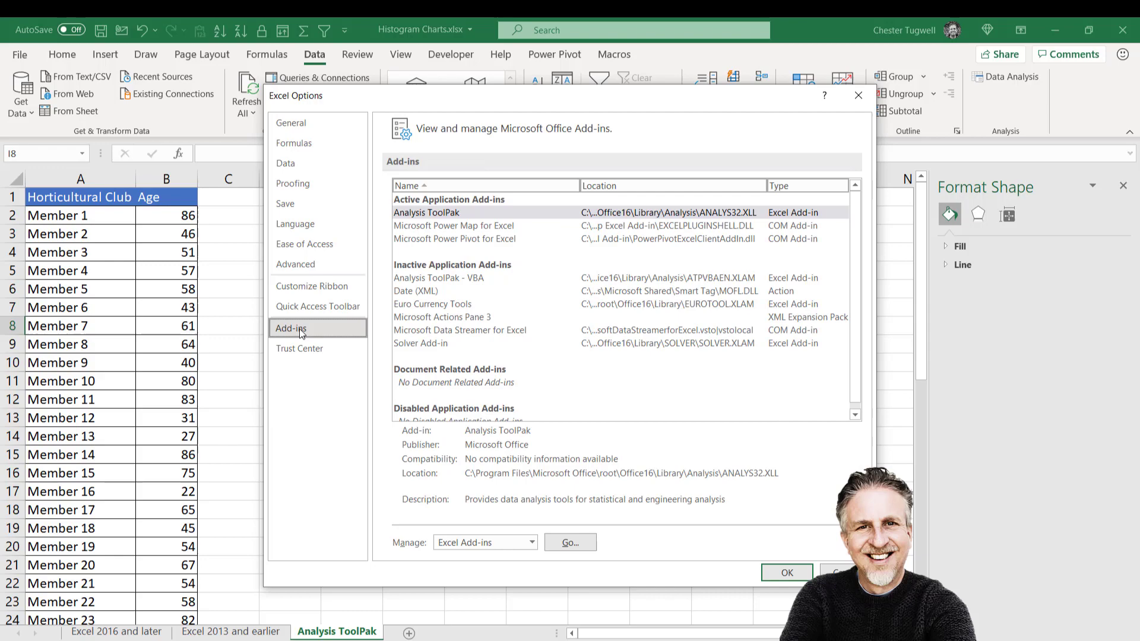
pyautogui.click(568, 543)
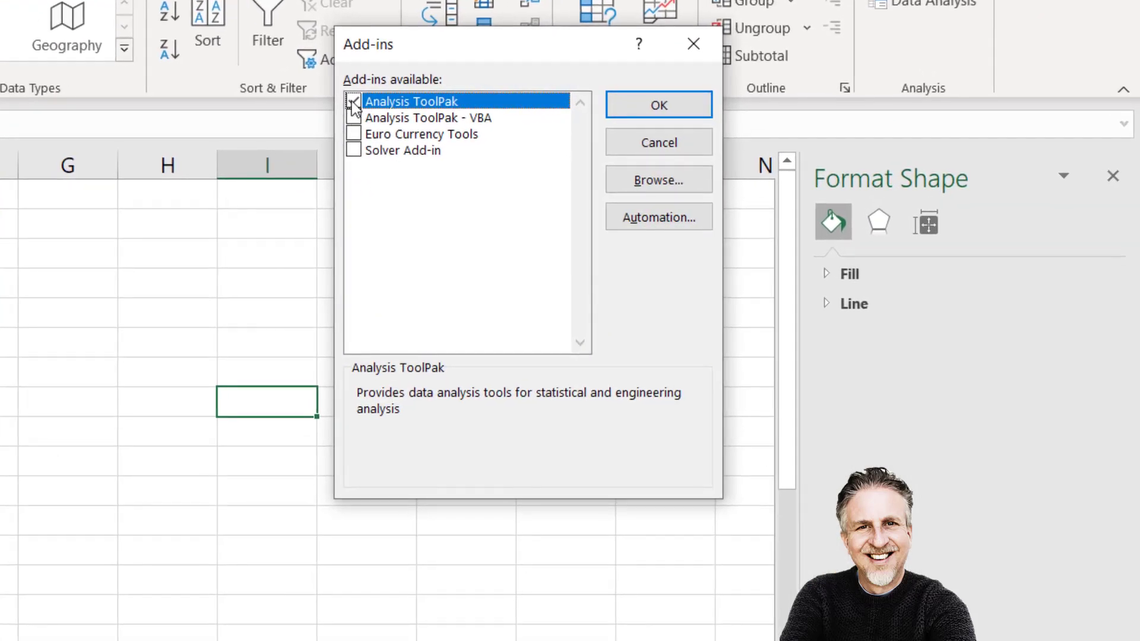
pyautogui.click(353, 101)
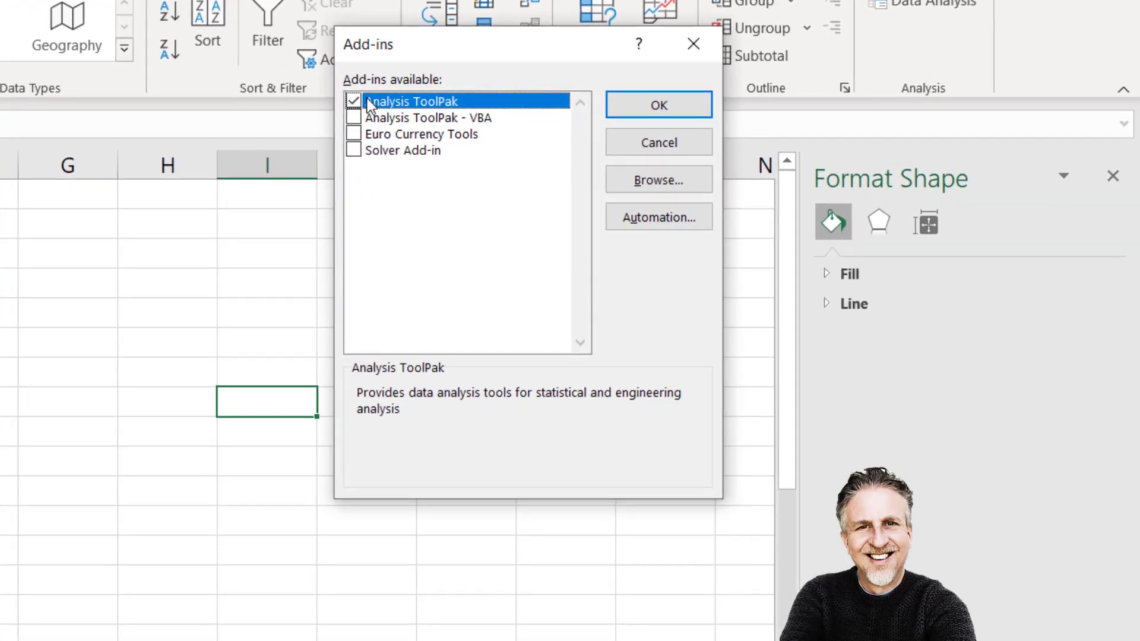
pyautogui.click(656, 105)
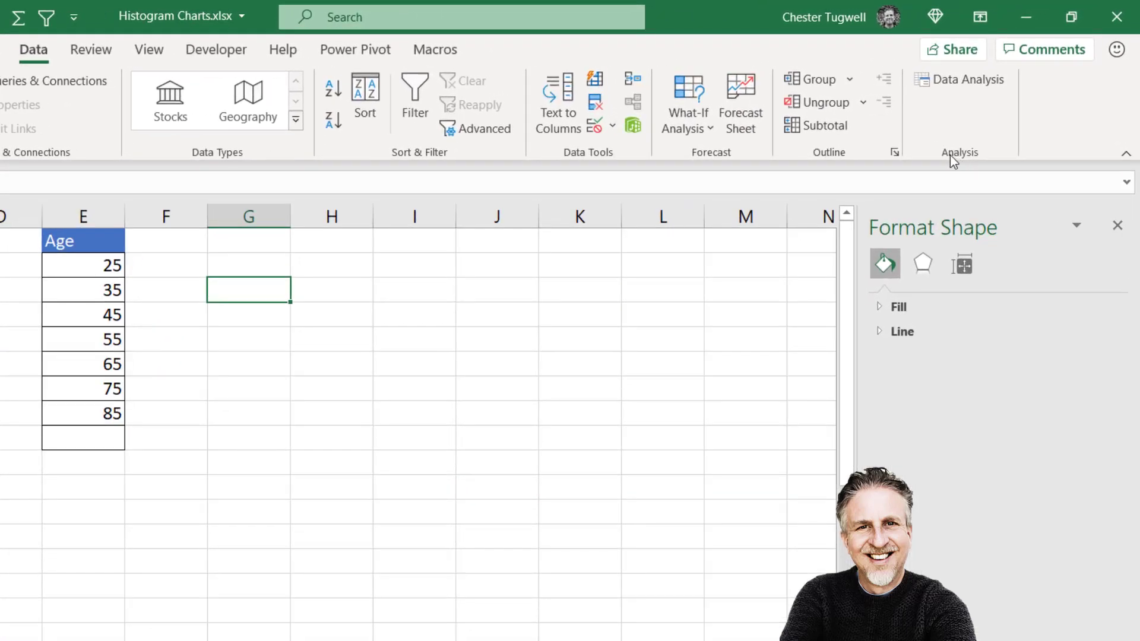
# Open the Histogram analysis tool and set the input range to ages B2:B50
pyautogui.click(957, 78)
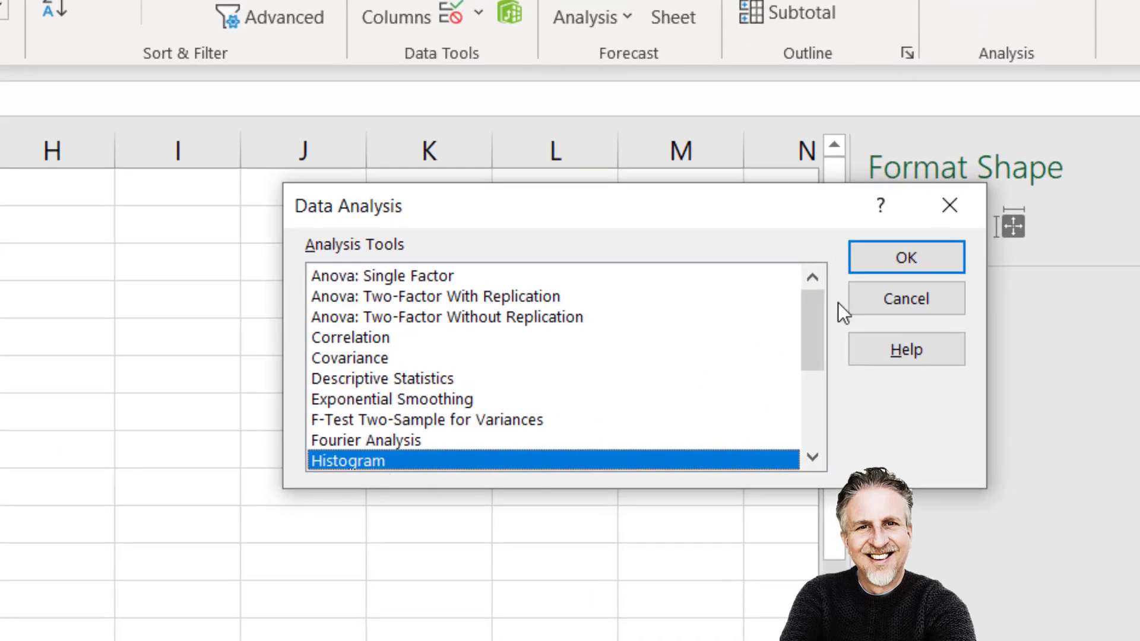
pyautogui.click(879, 261)
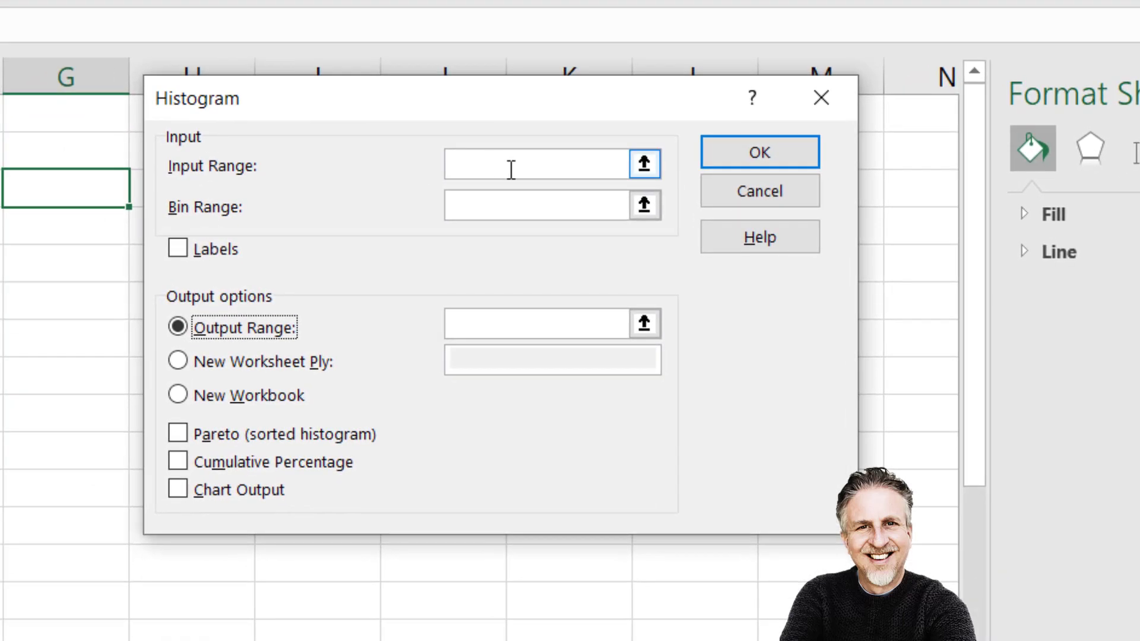
pyautogui.click(346, 237)
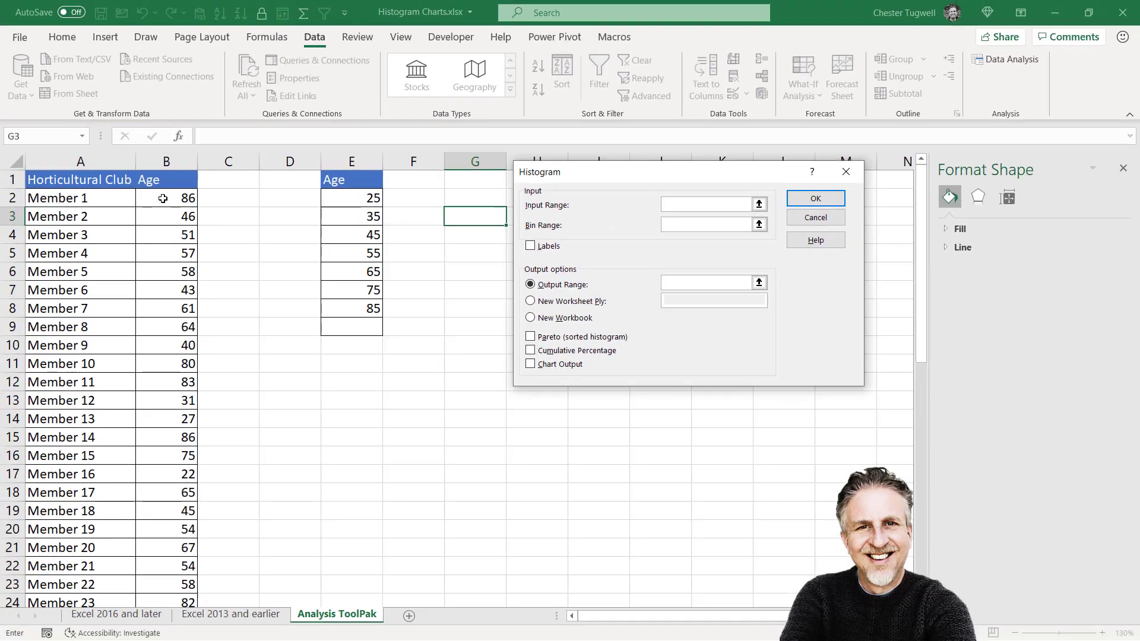
pyautogui.click(163, 198)
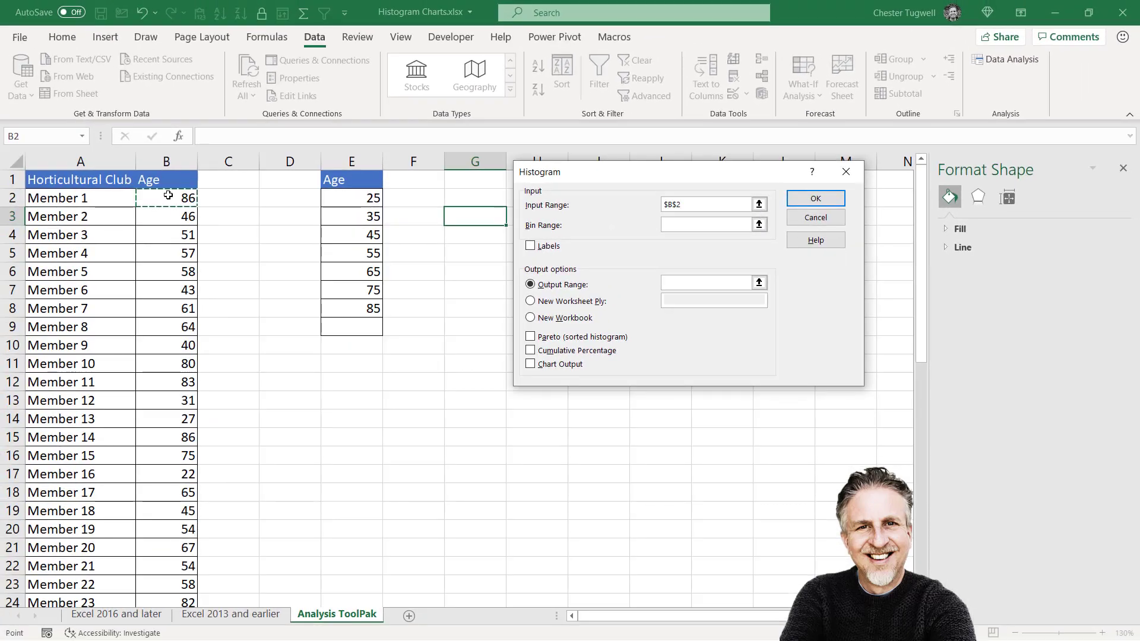
pyautogui.hotkey('ctrl', 'shift', 'Down')
pyautogui.hotkey('ctrl', 'BackSpace')
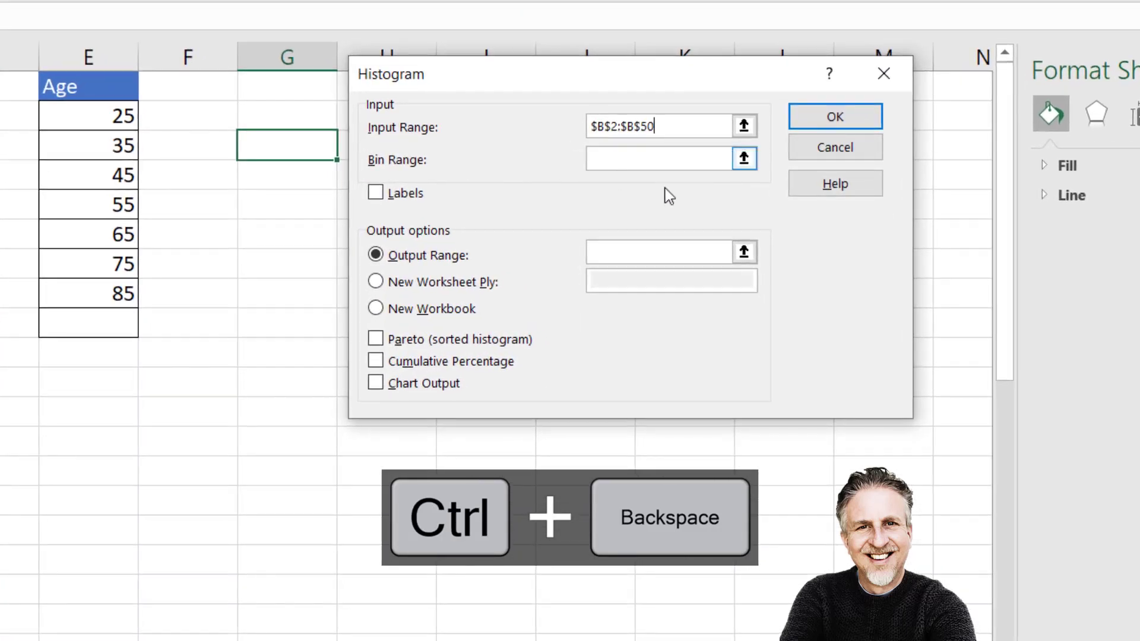
# Set bin range E2:E8 and output cell H1, then run the histogram
pyautogui.click(699, 228)
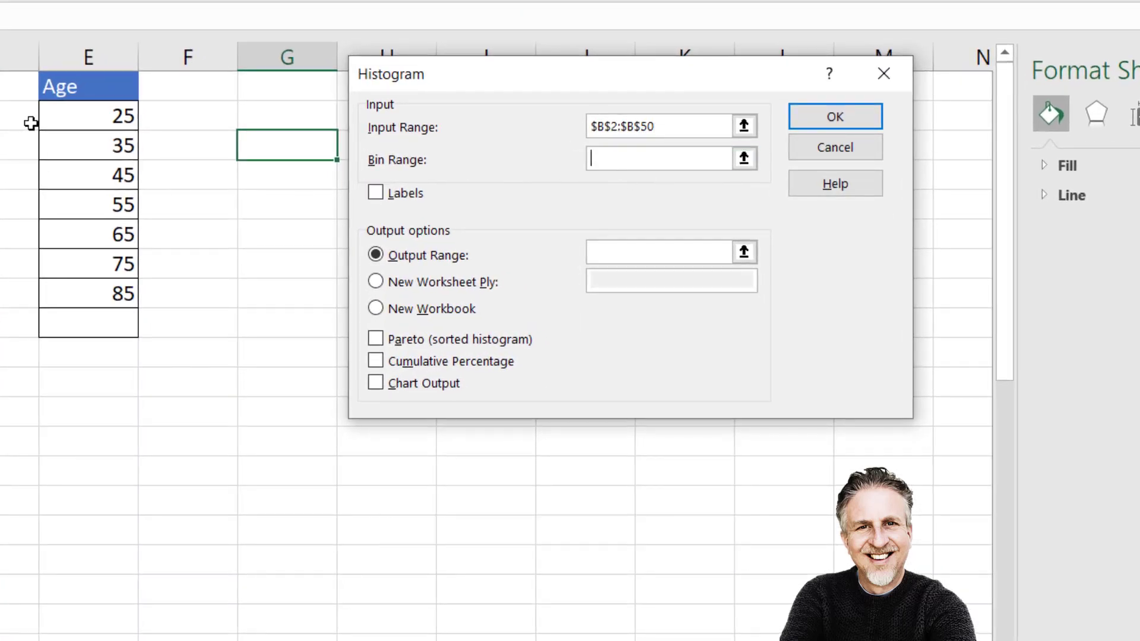
pyautogui.moveTo(79, 116); pyautogui.dragTo(86, 284)
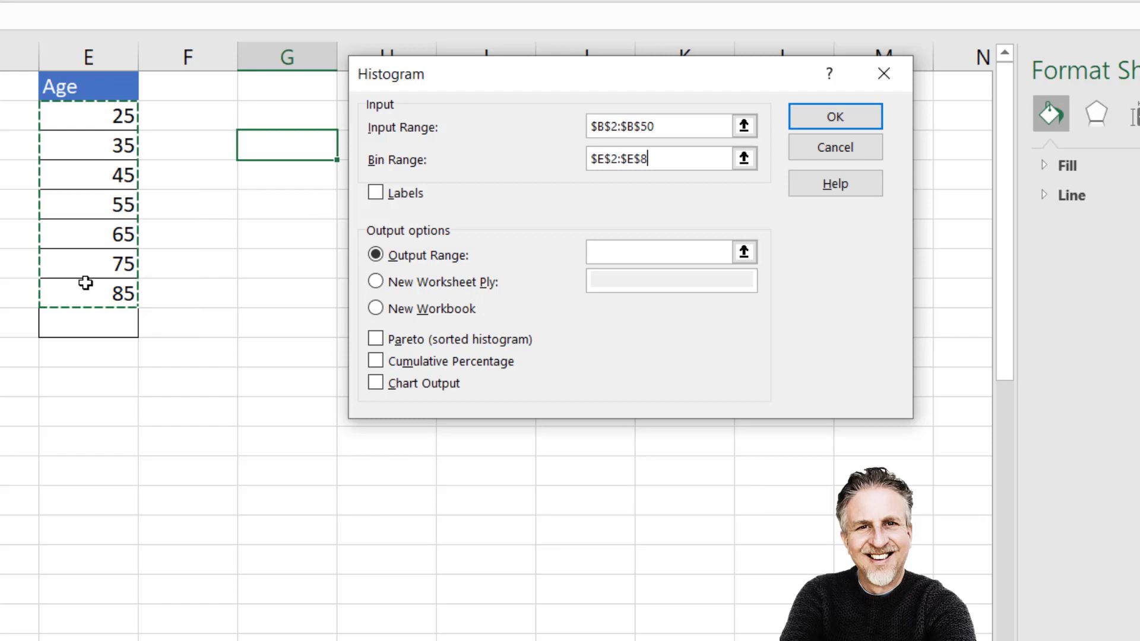
pyautogui.click(600, 250)
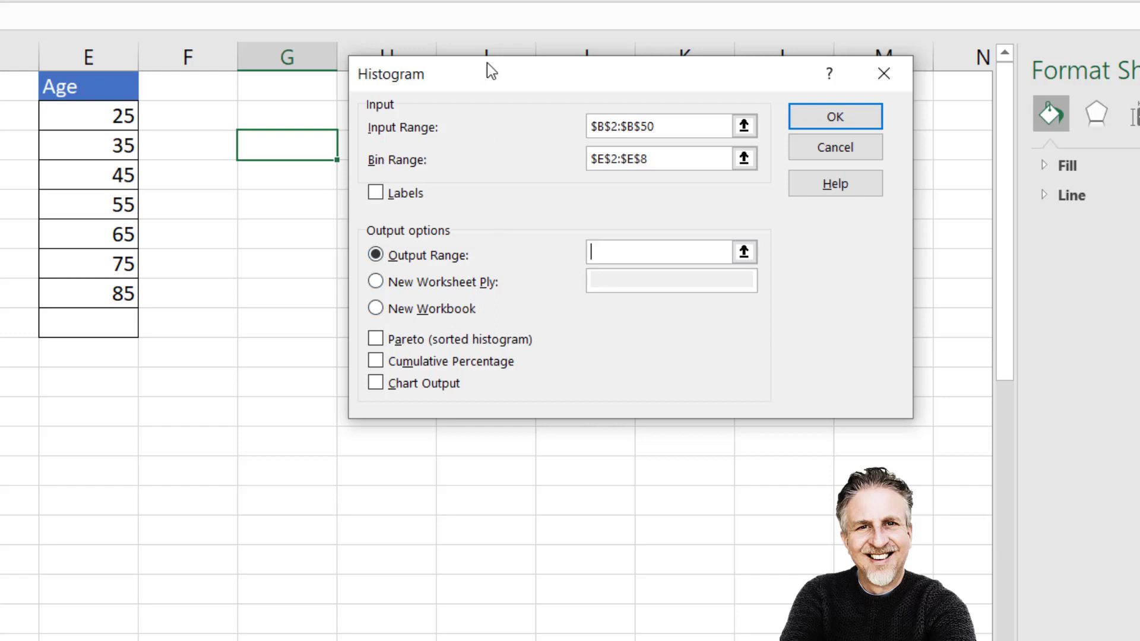
pyautogui.moveTo(498, 83); pyautogui.dragTo(498, 189)
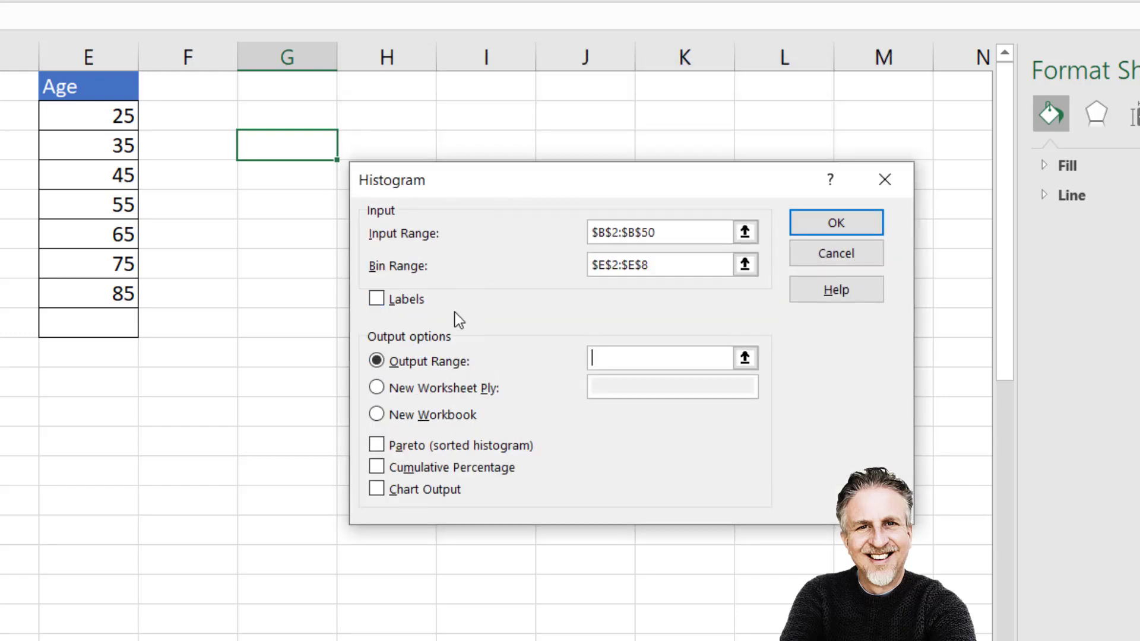
pyautogui.click(384, 88)
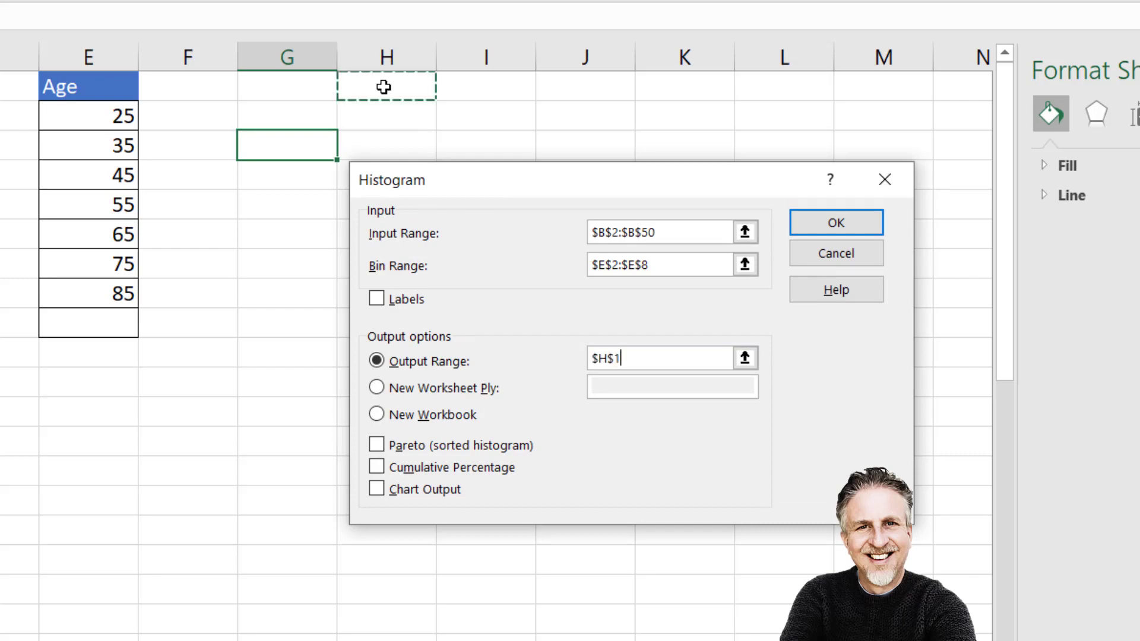
pyautogui.click(820, 224)
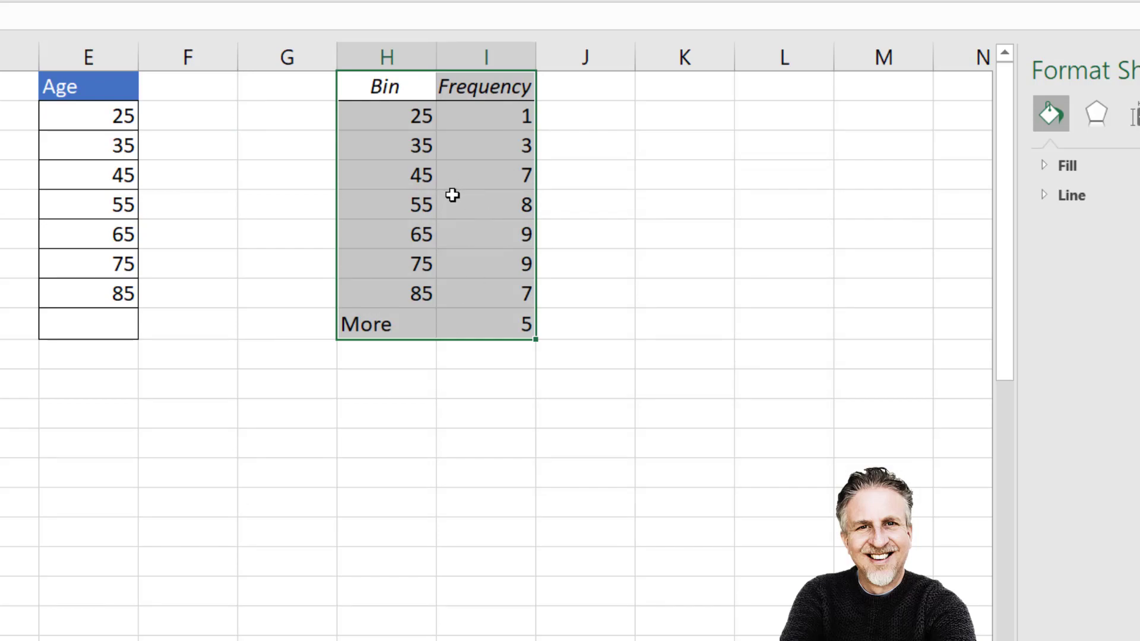
# Insert a clustered column chart from the Bin and Frequency table
pyautogui.click(419, 172)
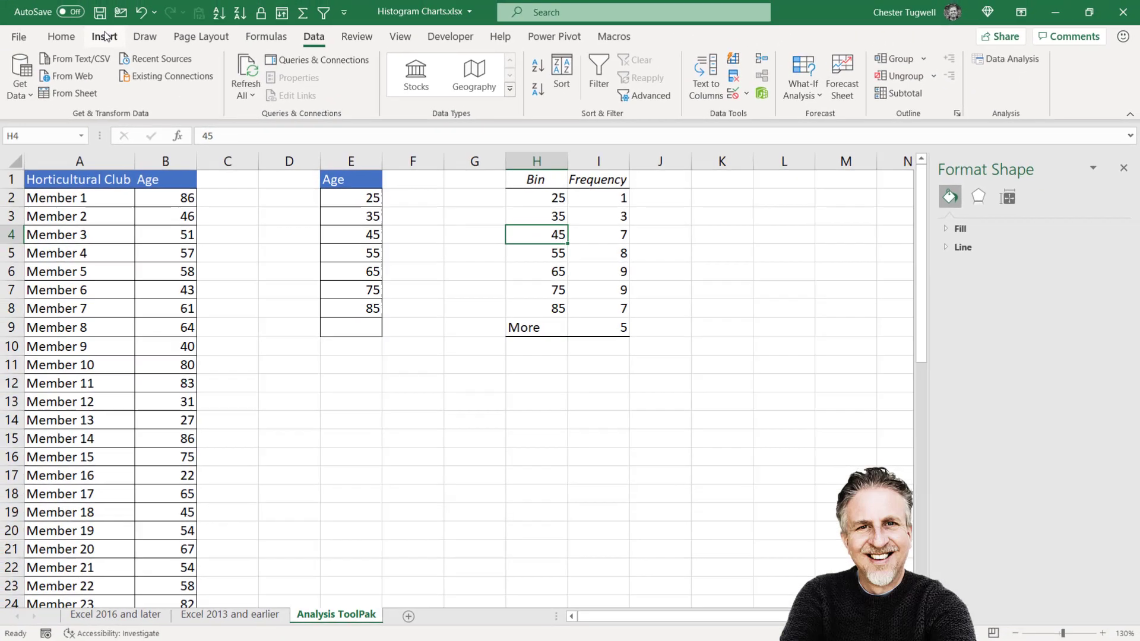
pyautogui.click(106, 36)
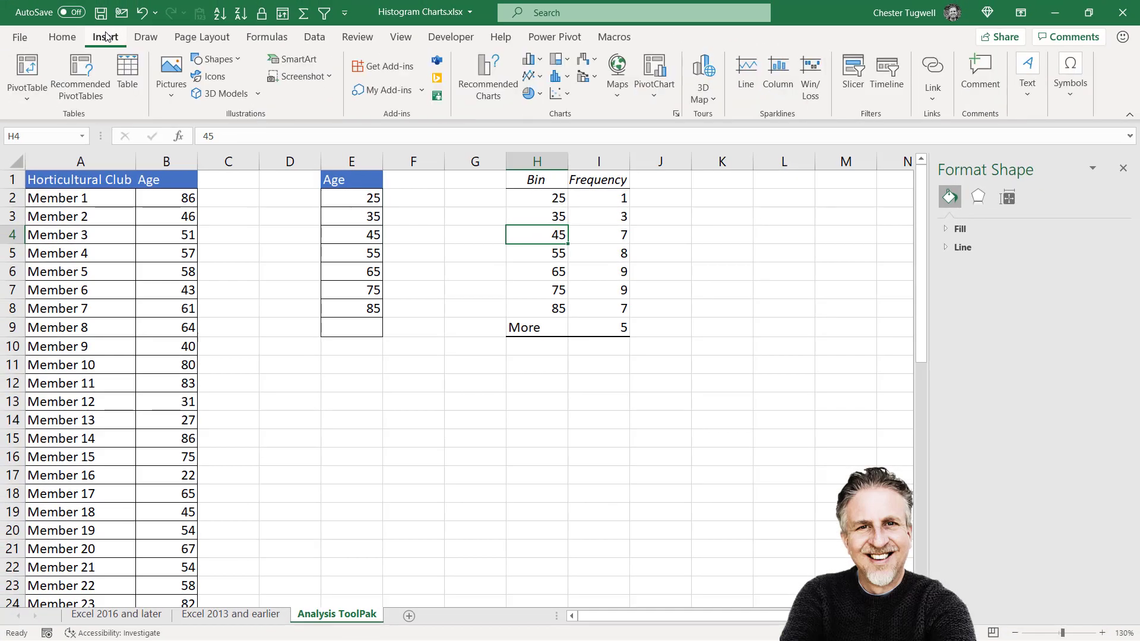
pyautogui.click(530, 59)
pyautogui.click(542, 111)
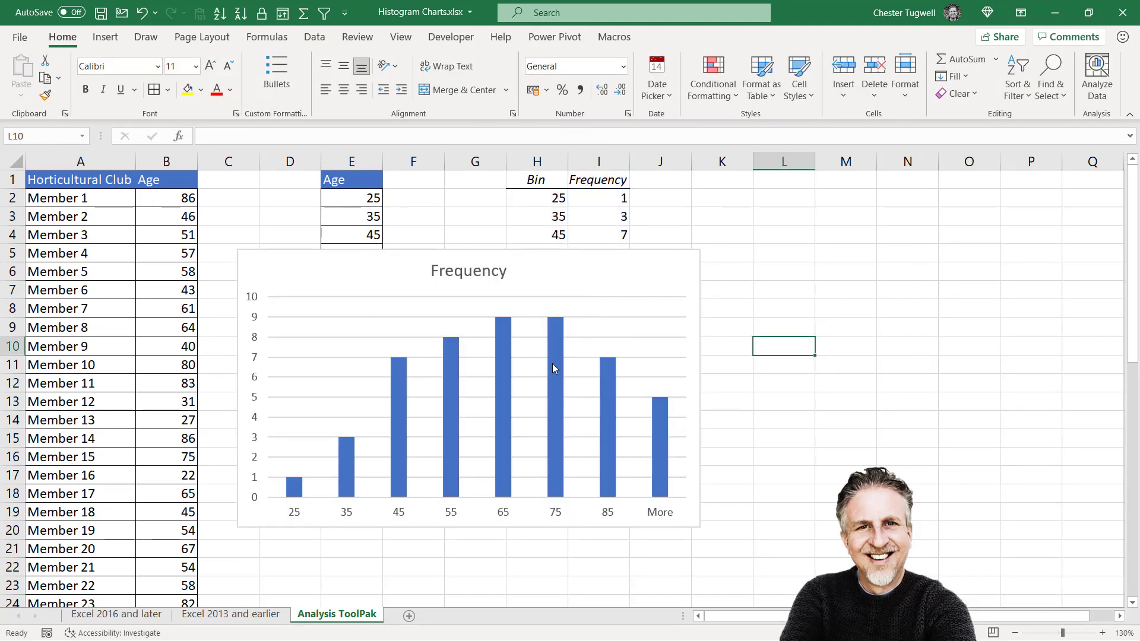
# Set the bars' gap width to 0% and move the chart below the table
pyautogui.click(550, 354)
pyautogui.doubleClick(550, 354)
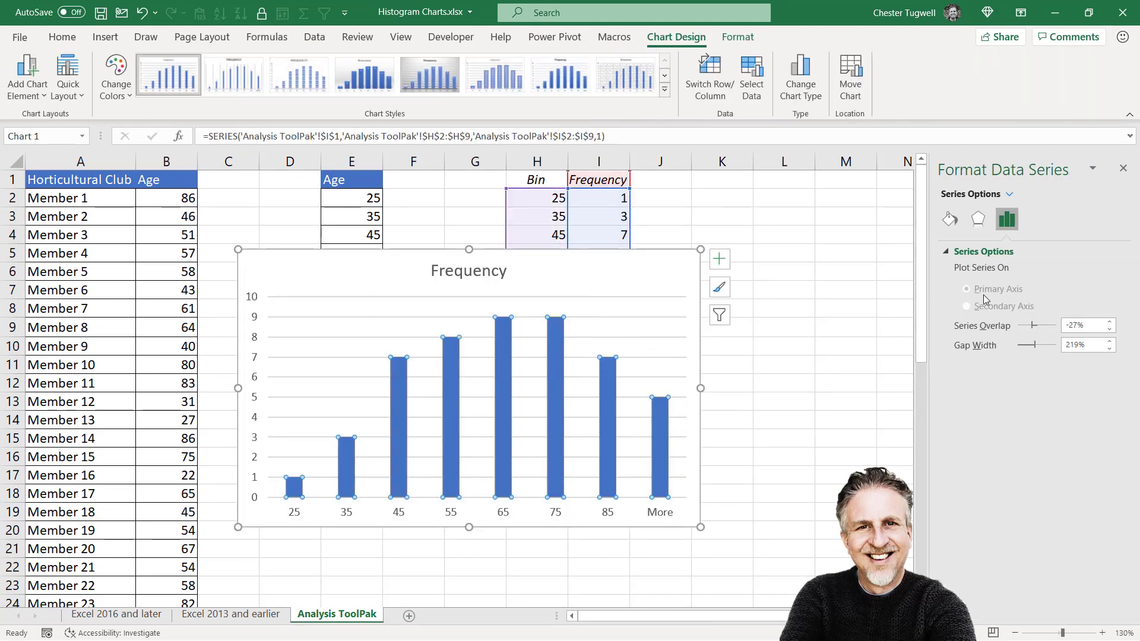
pyautogui.moveTo(1035, 345); pyautogui.dragTo(1017, 345)
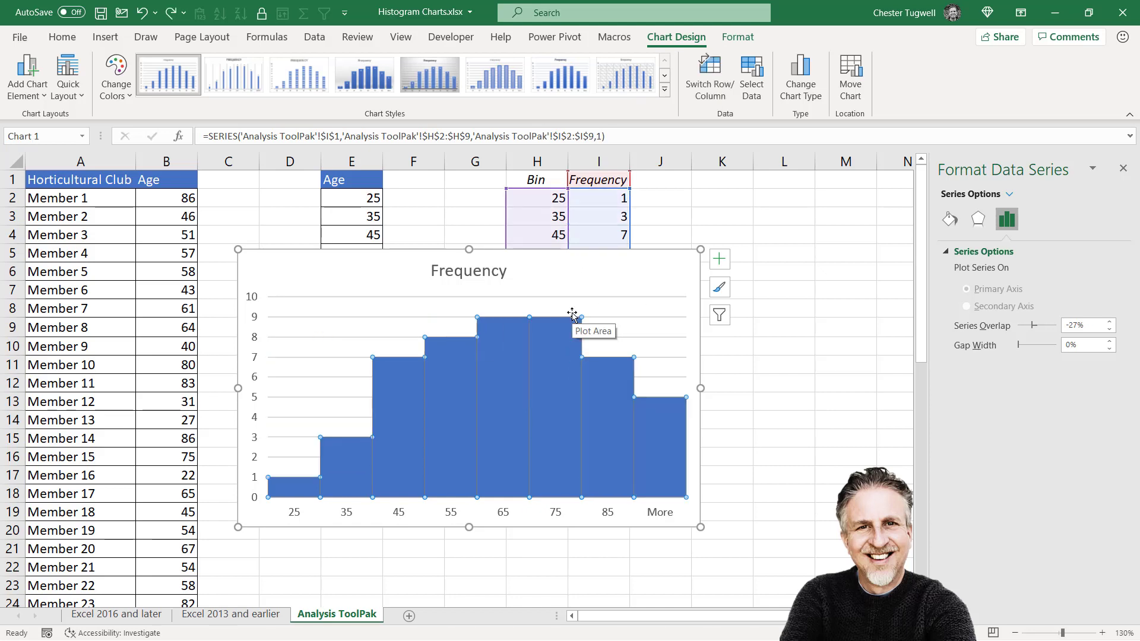
pyautogui.moveTo(550, 266); pyautogui.dragTo(736, 364)
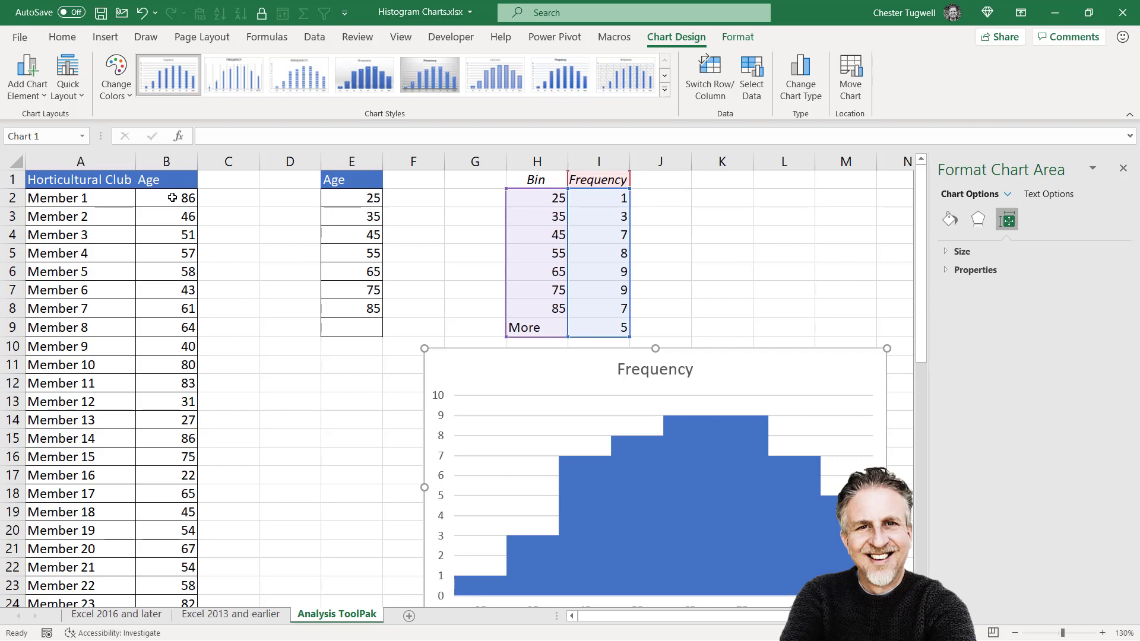
# Change Member 1's age in B2 to 21 on the Analysis ToolPak sheet
pyautogui.click(172, 198)
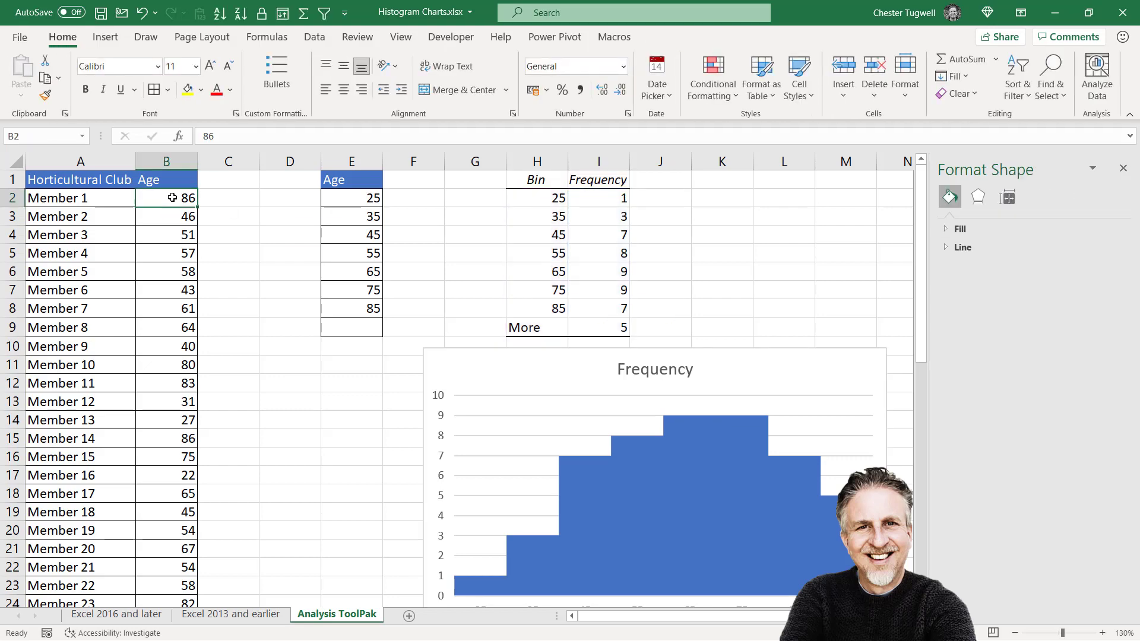
pyautogui.write('21')
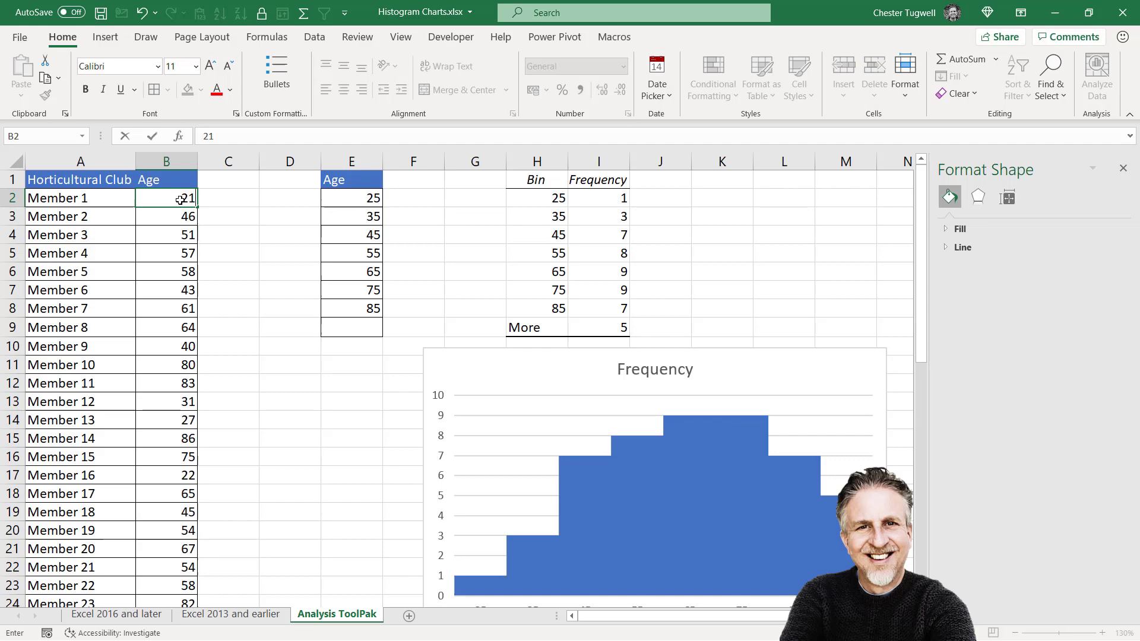
pyautogui.press('Return')
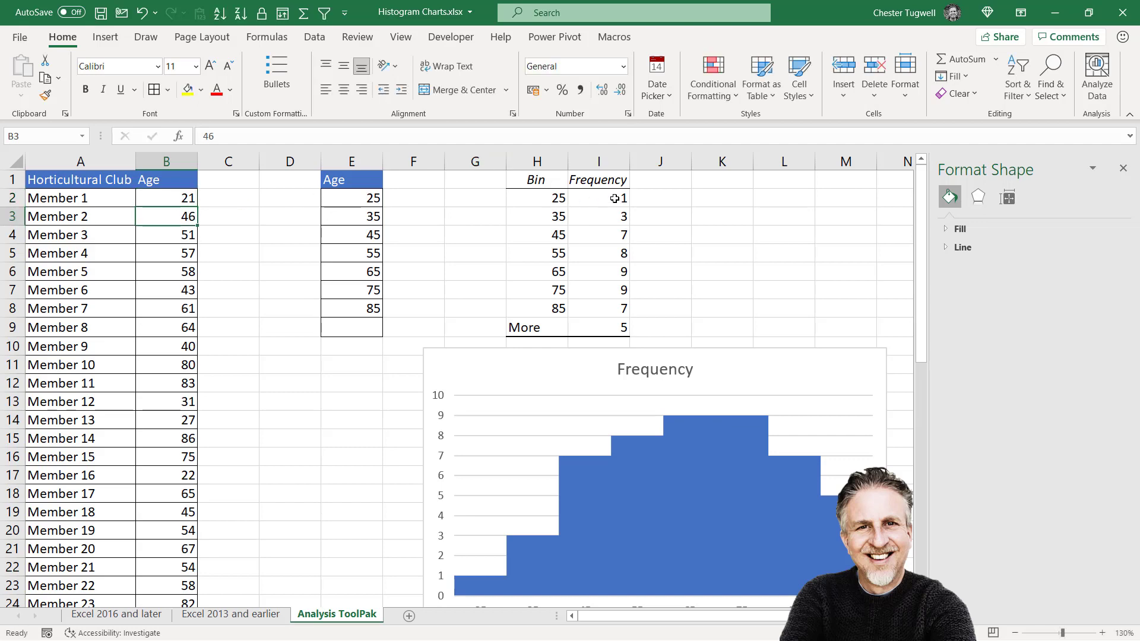
# On the Excel 2013 and earlier sheet, move the chart aside and set B2 to 21
pyautogui.click(232, 614)
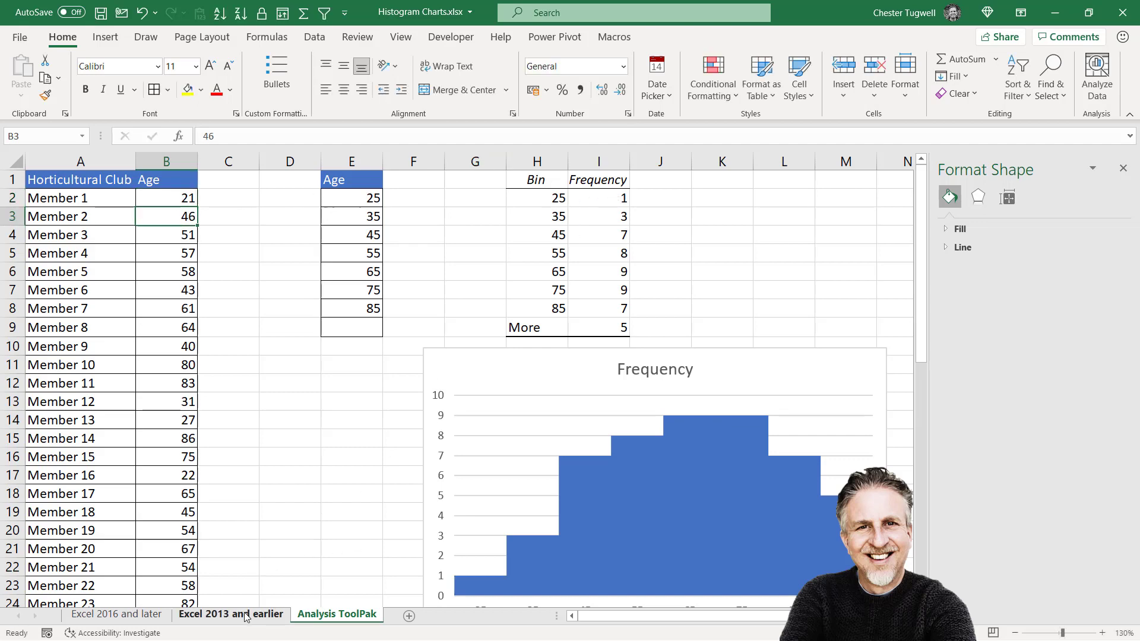
pyautogui.click(501, 265)
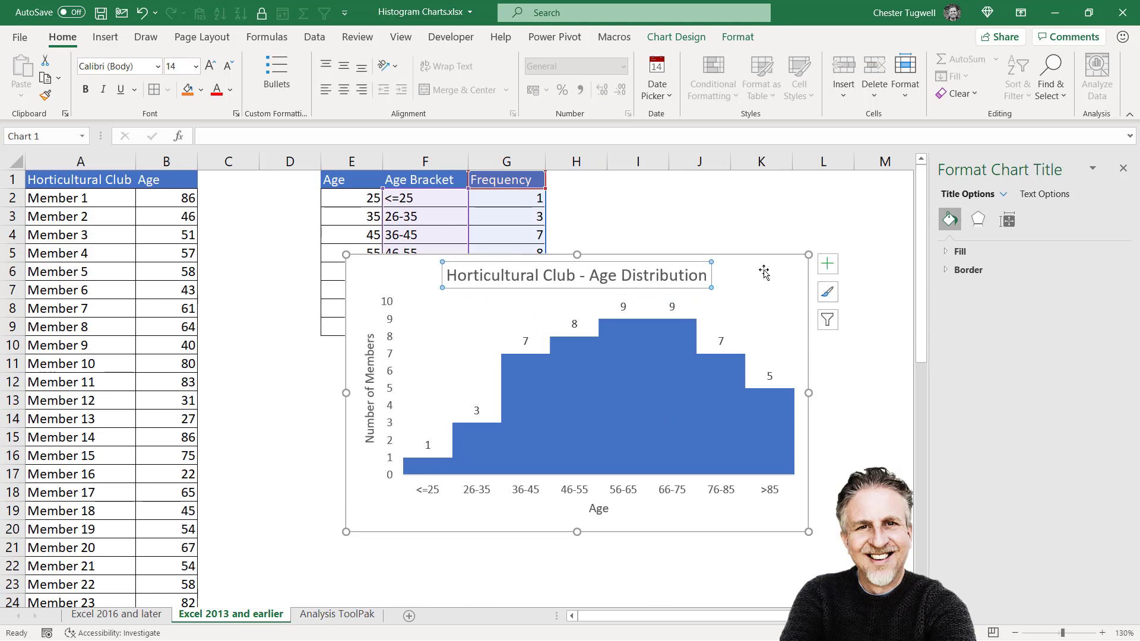
pyautogui.moveTo(765, 273); pyautogui.dragTo(843, 397)
pyautogui.click(180, 197)
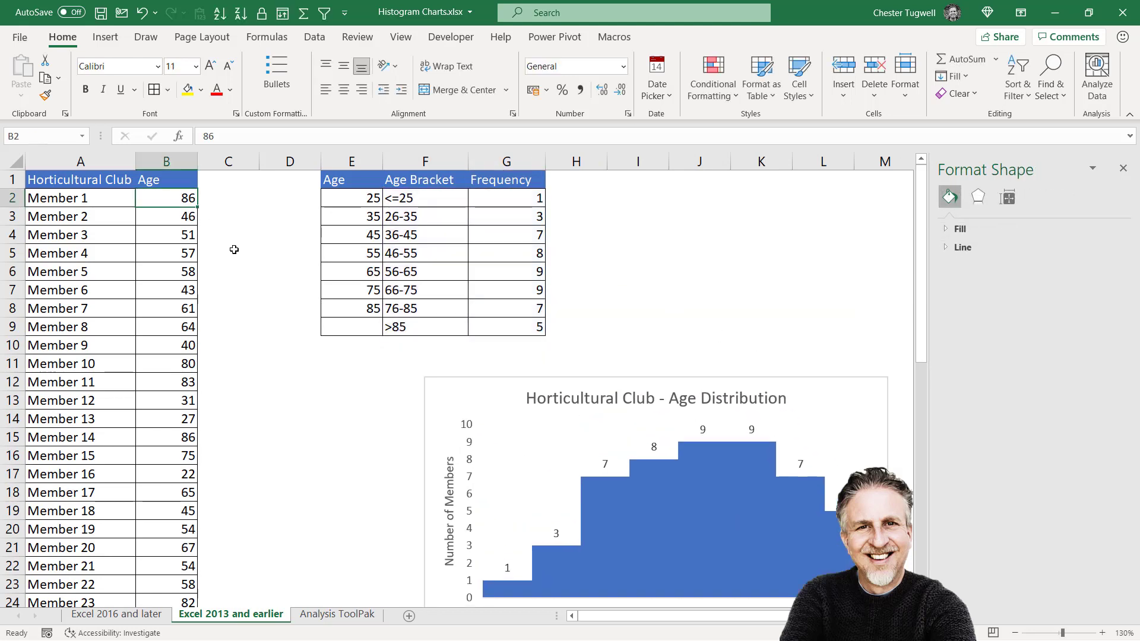
pyautogui.write('21')
pyautogui.press('Return')
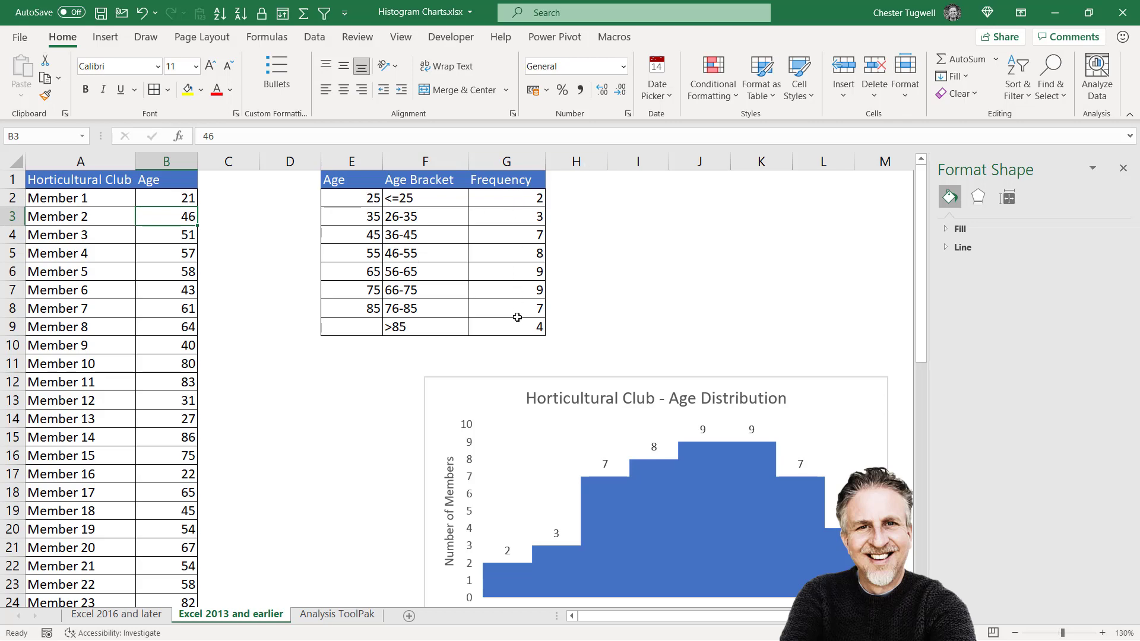
# On the Excel 2016 and later sheet, replace Member 1's age 86 with 21
pyautogui.click(118, 615)
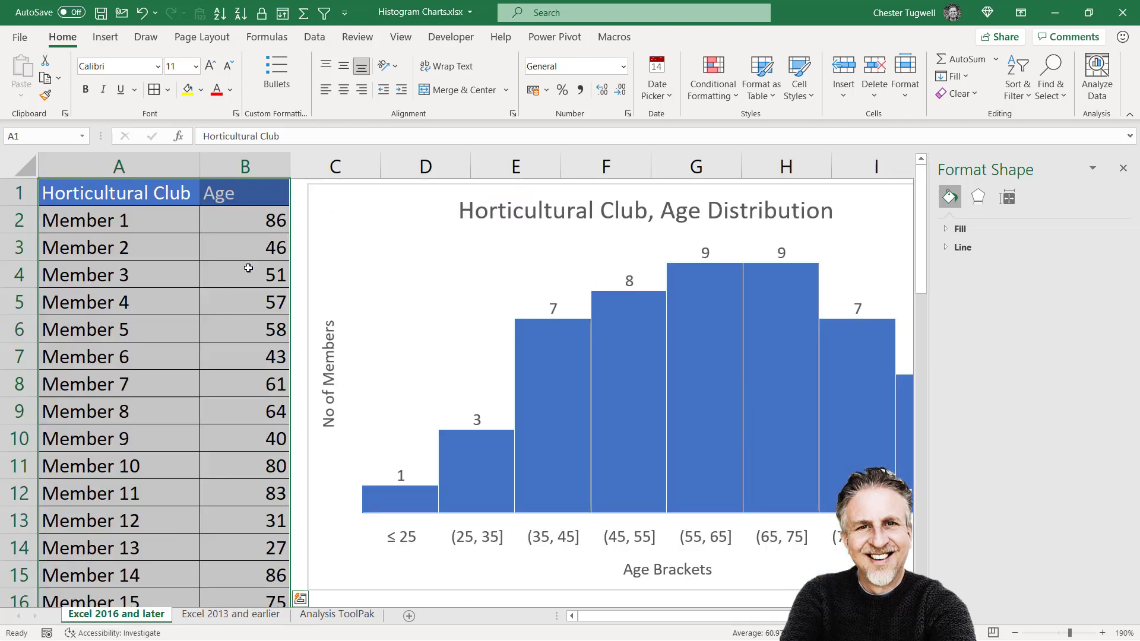
pyautogui.click(261, 219)
pyautogui.press('Delete')
pyautogui.write('21')
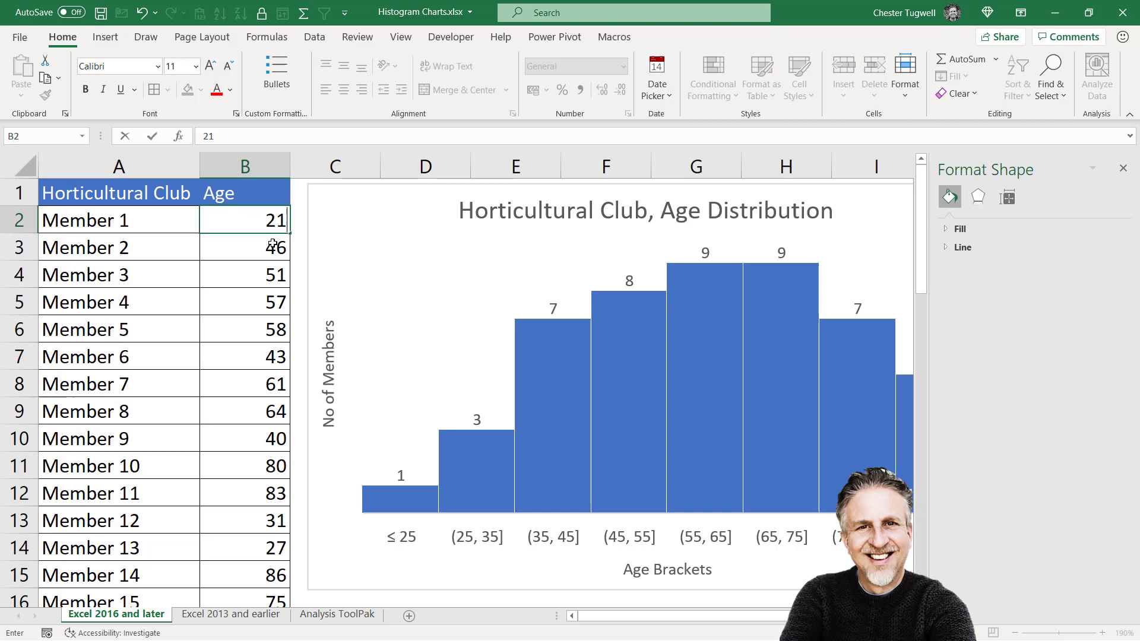
pyautogui.press('Return')
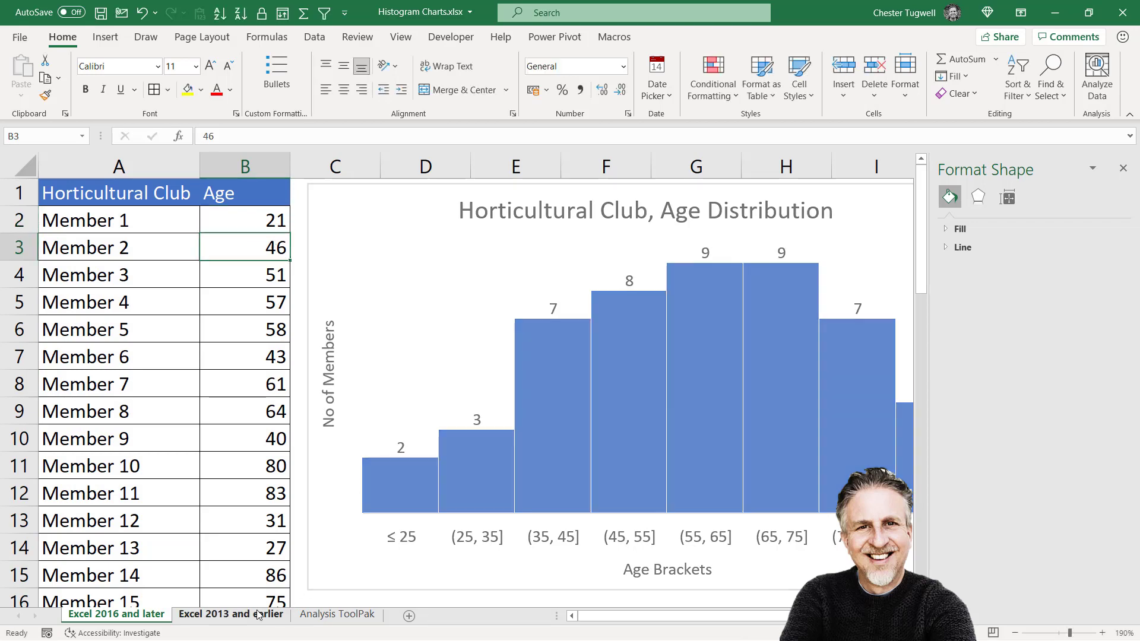
pyautogui.click(231, 614)
# Drag the Horticultural Club - Age Distribution chart up and left, beside the member list over the age bracket table
pyautogui.moveTo(505, 383); pyautogui.dragTo(448, 346)
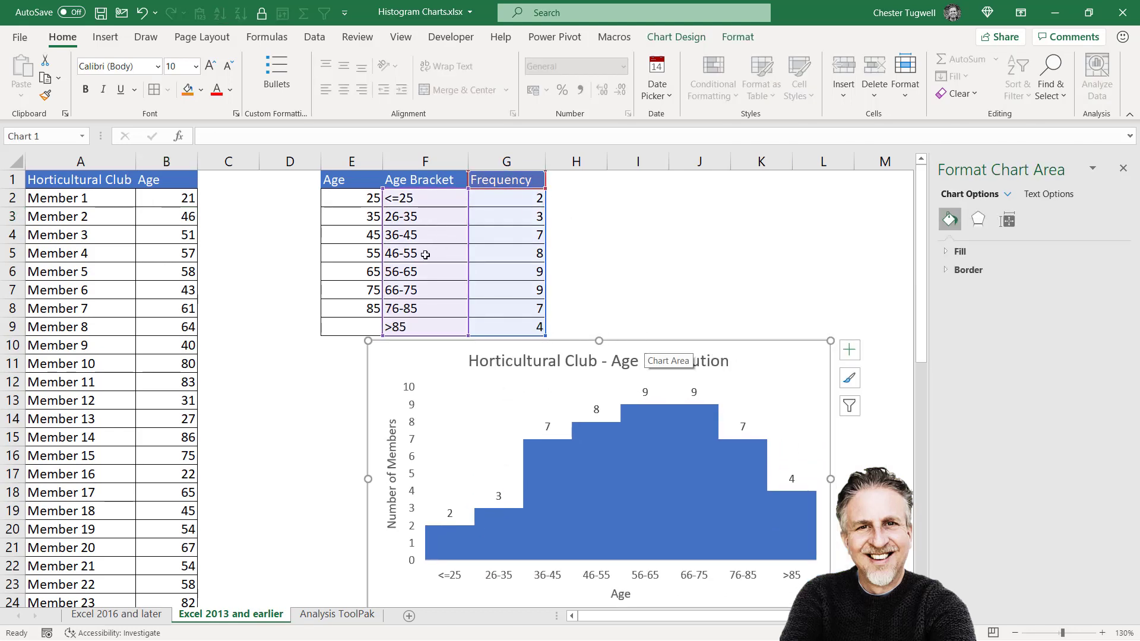
pyautogui.moveTo(634, 337); pyautogui.dragTo(597, 210)
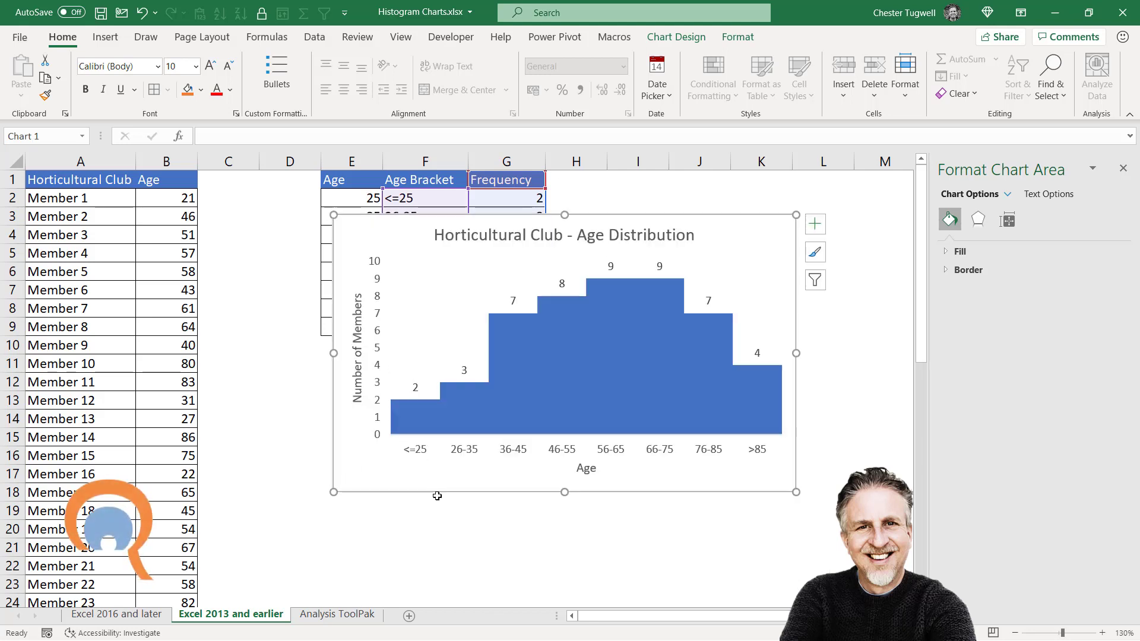